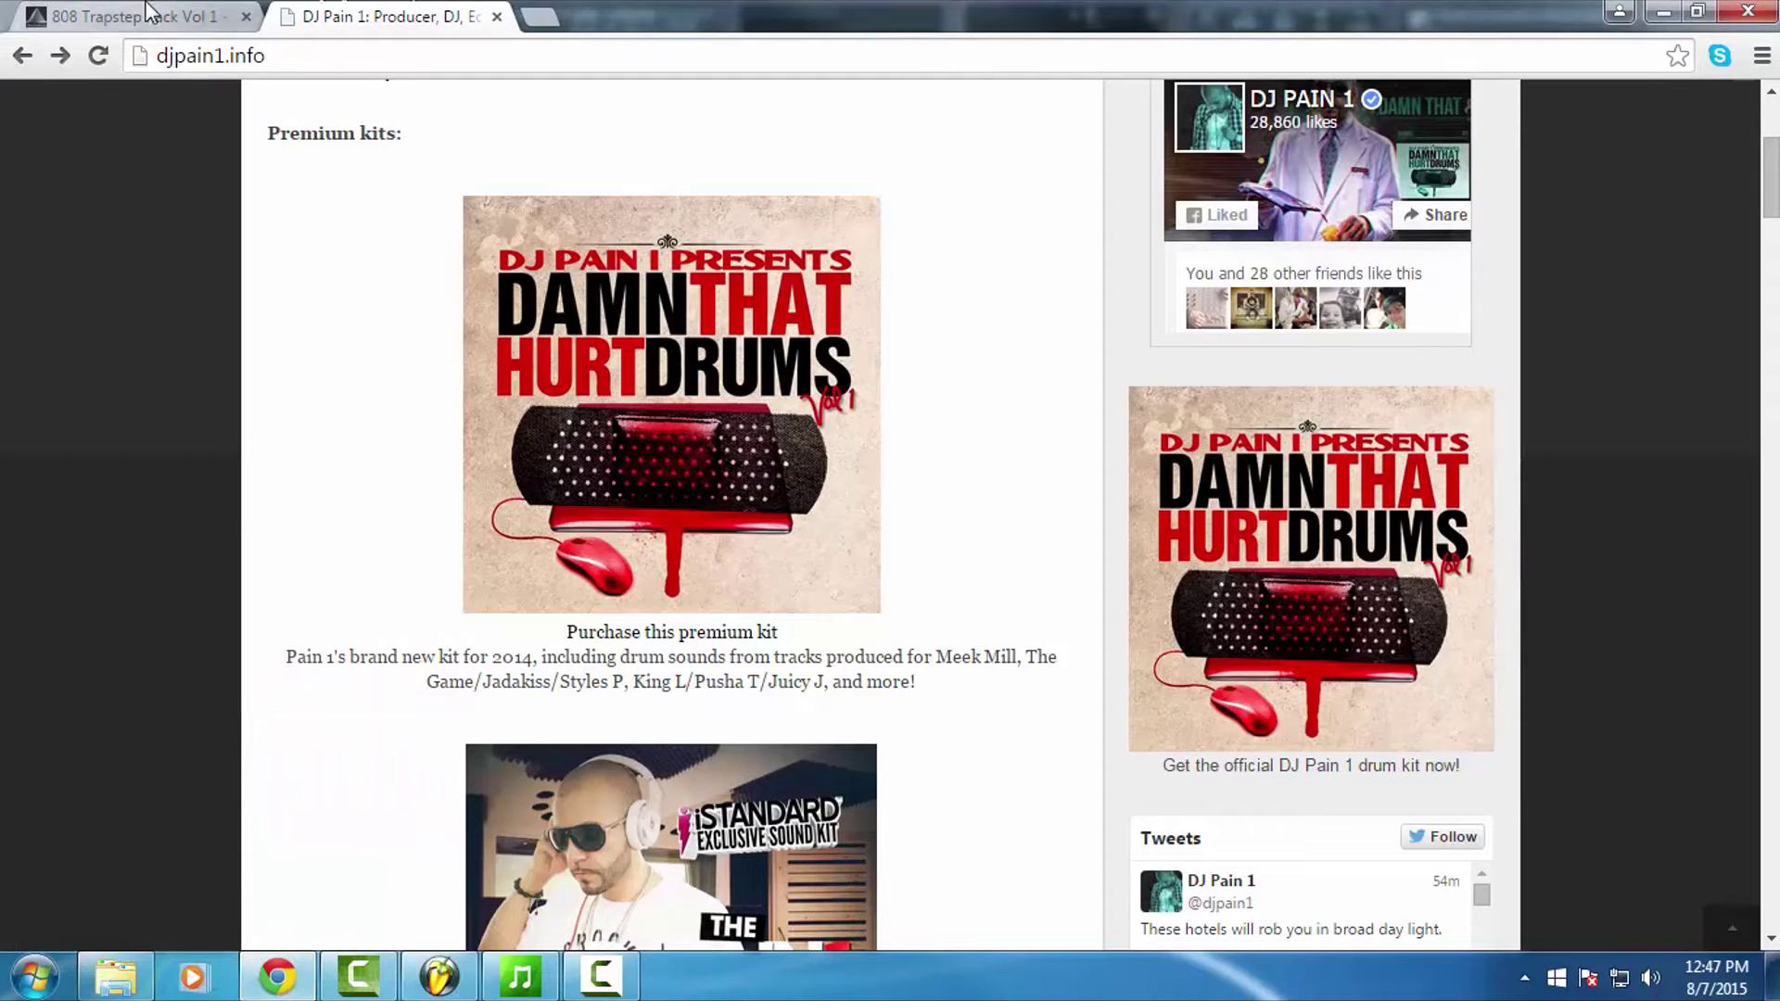
Step: View the 808 Trapstep Pack Vol 1 page, then scroll the DJ Pain 1 site to its Drum/Sample kits
{"action": "left_click", "coordinate": [148, 14]}
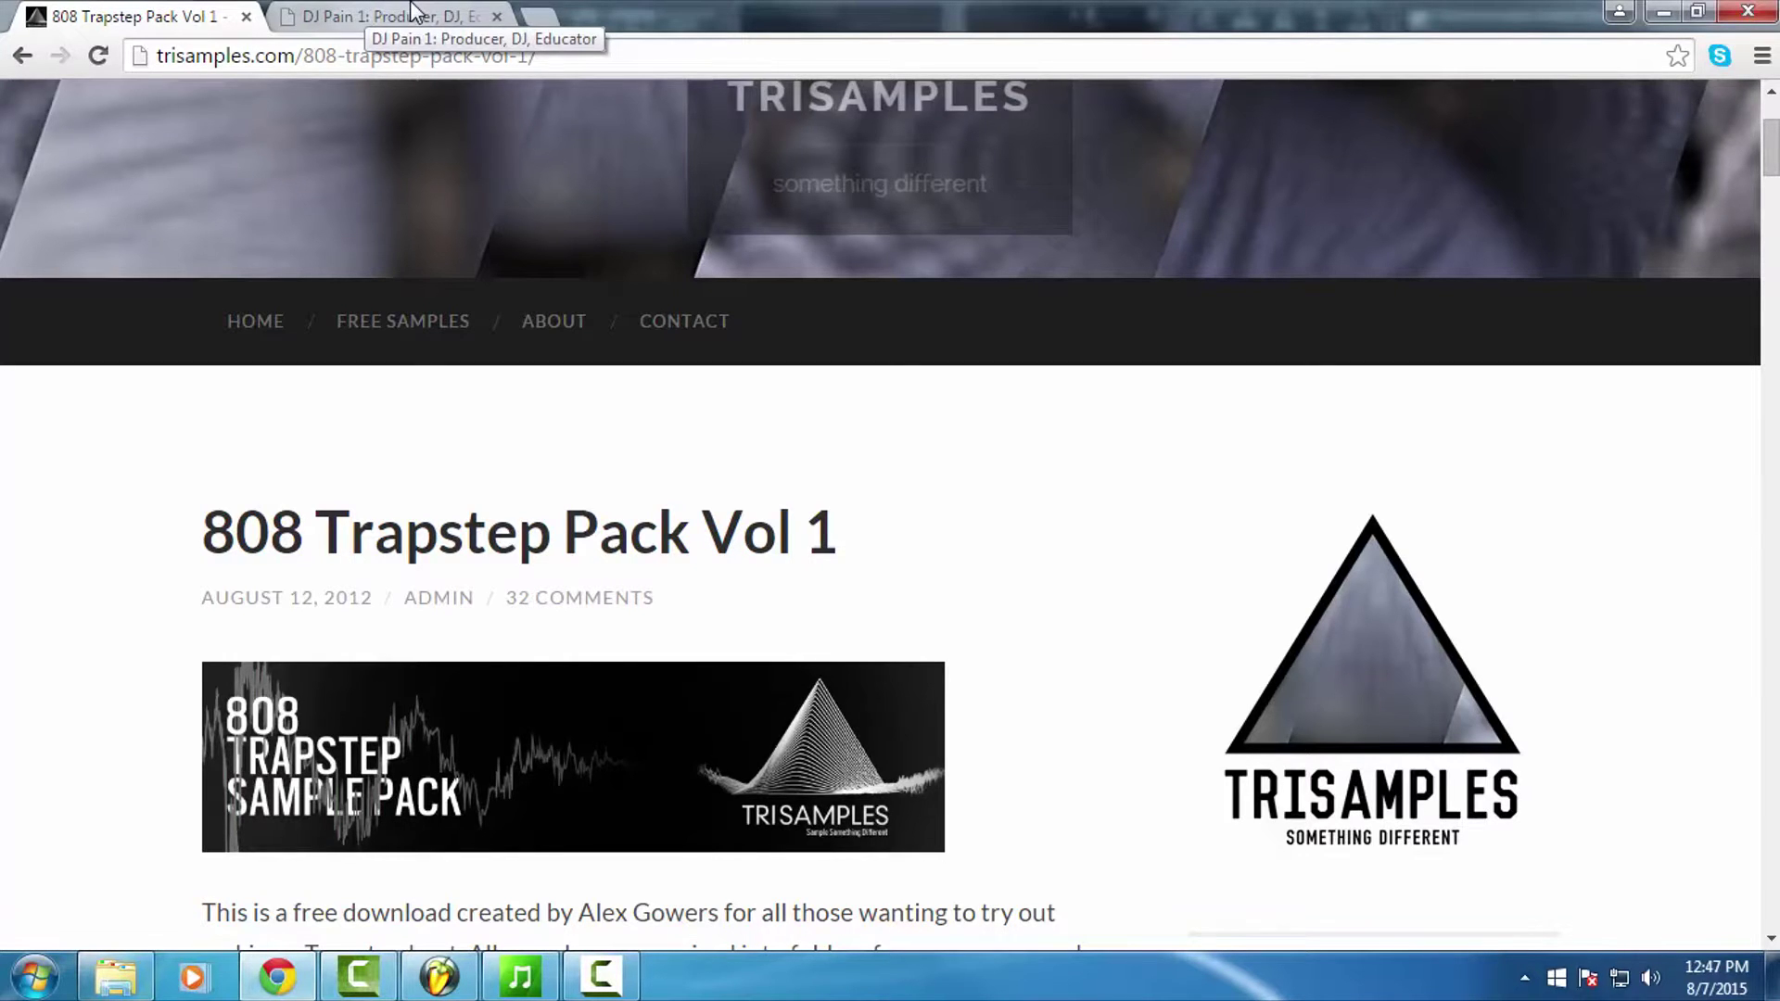
{"action": "left_click", "coordinate": [415, 12]}
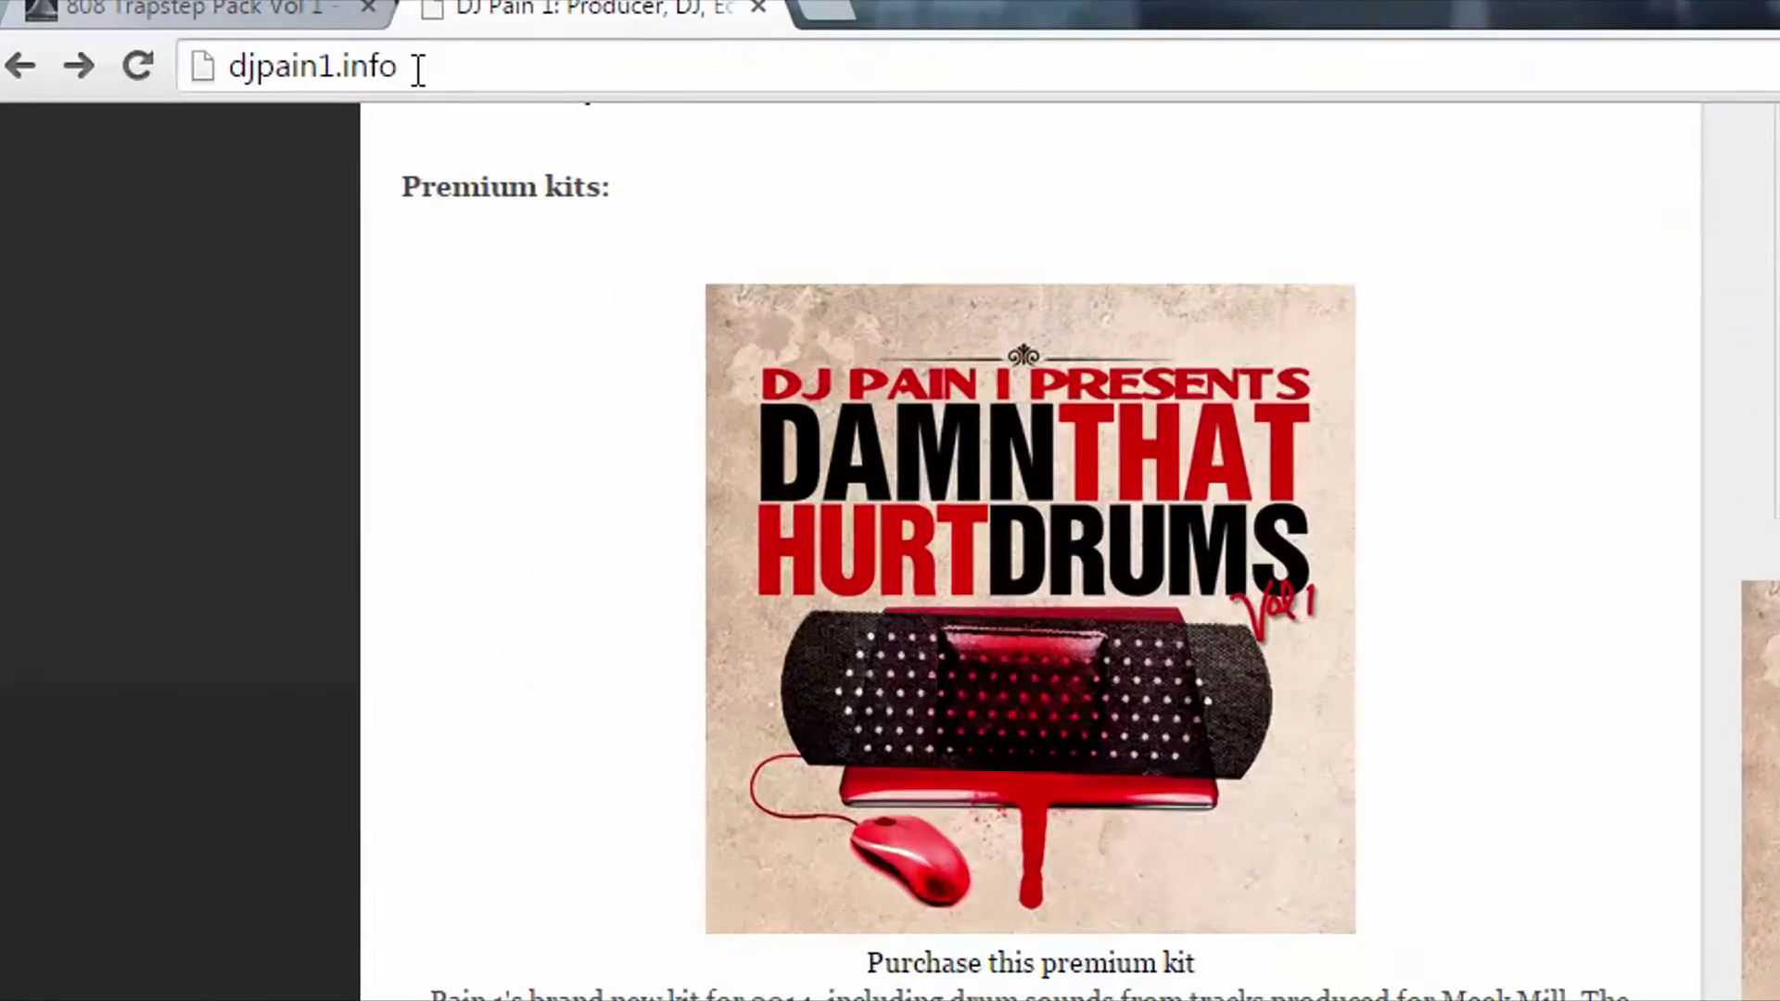
{"action": "scroll", "coordinate": [1001, 627], "scroll_direction": "up", "scroll_amount": 5}
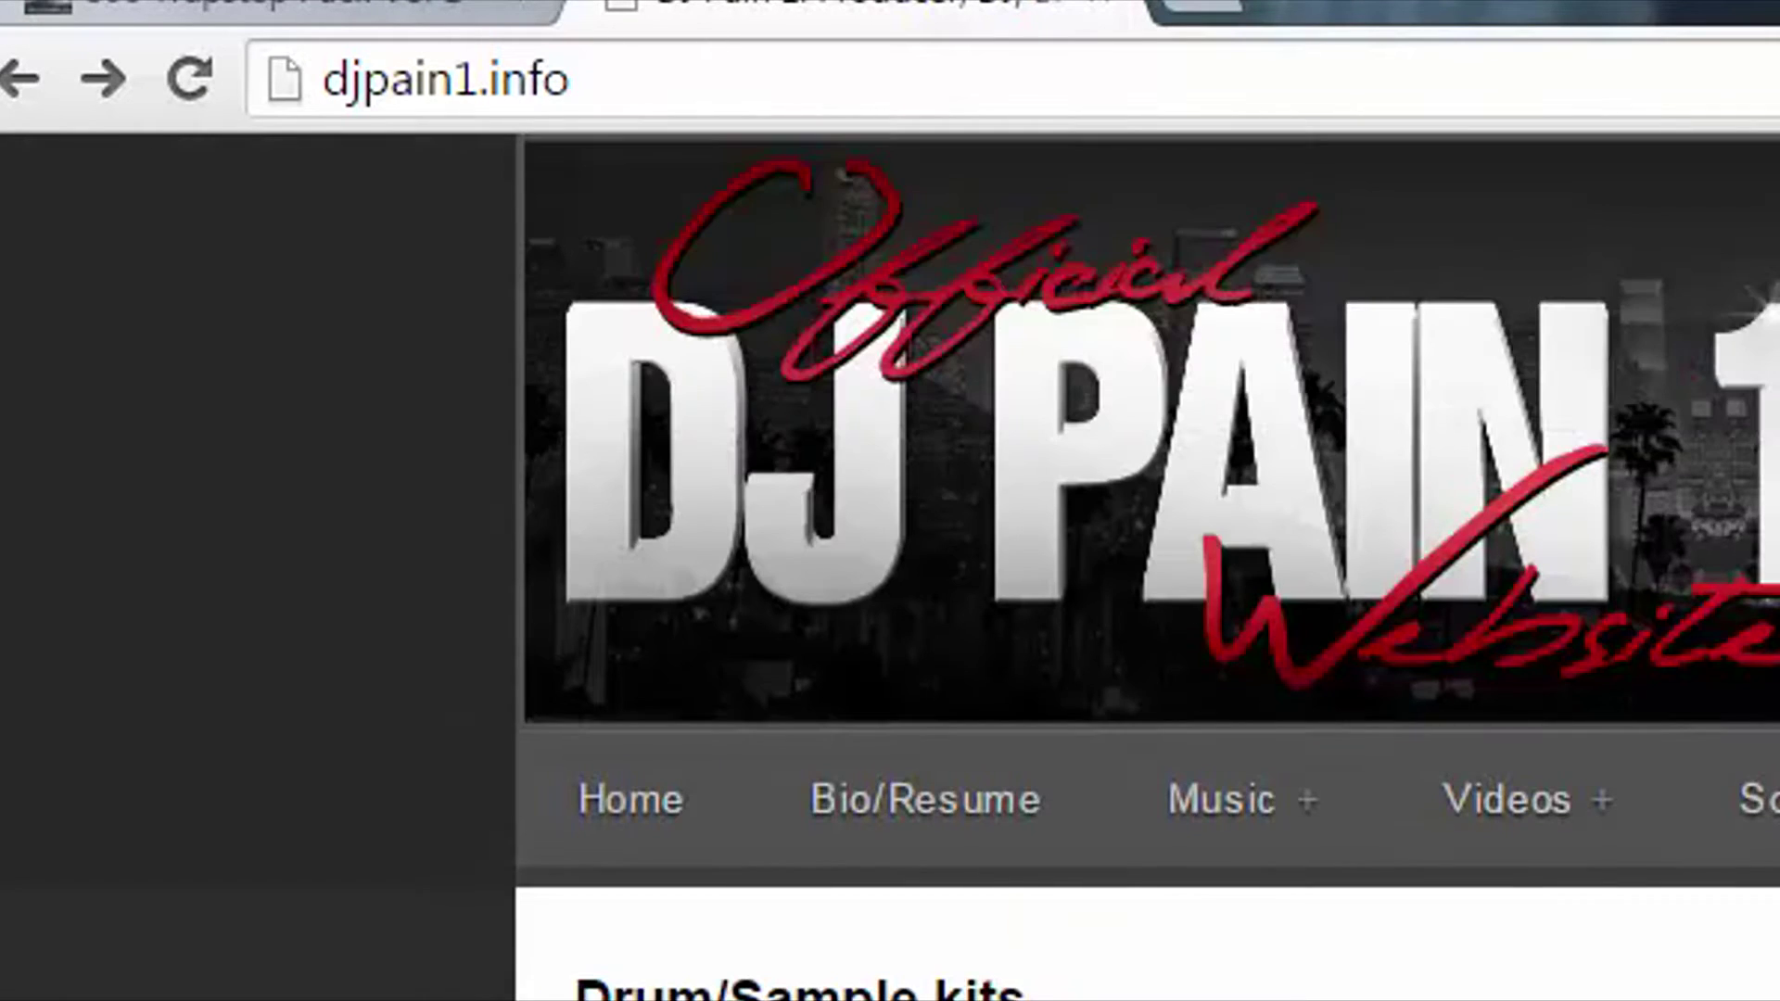
{"action": "scroll", "coordinate": [1416, 1000], "scroll_direction": "down", "scroll_amount": 3}
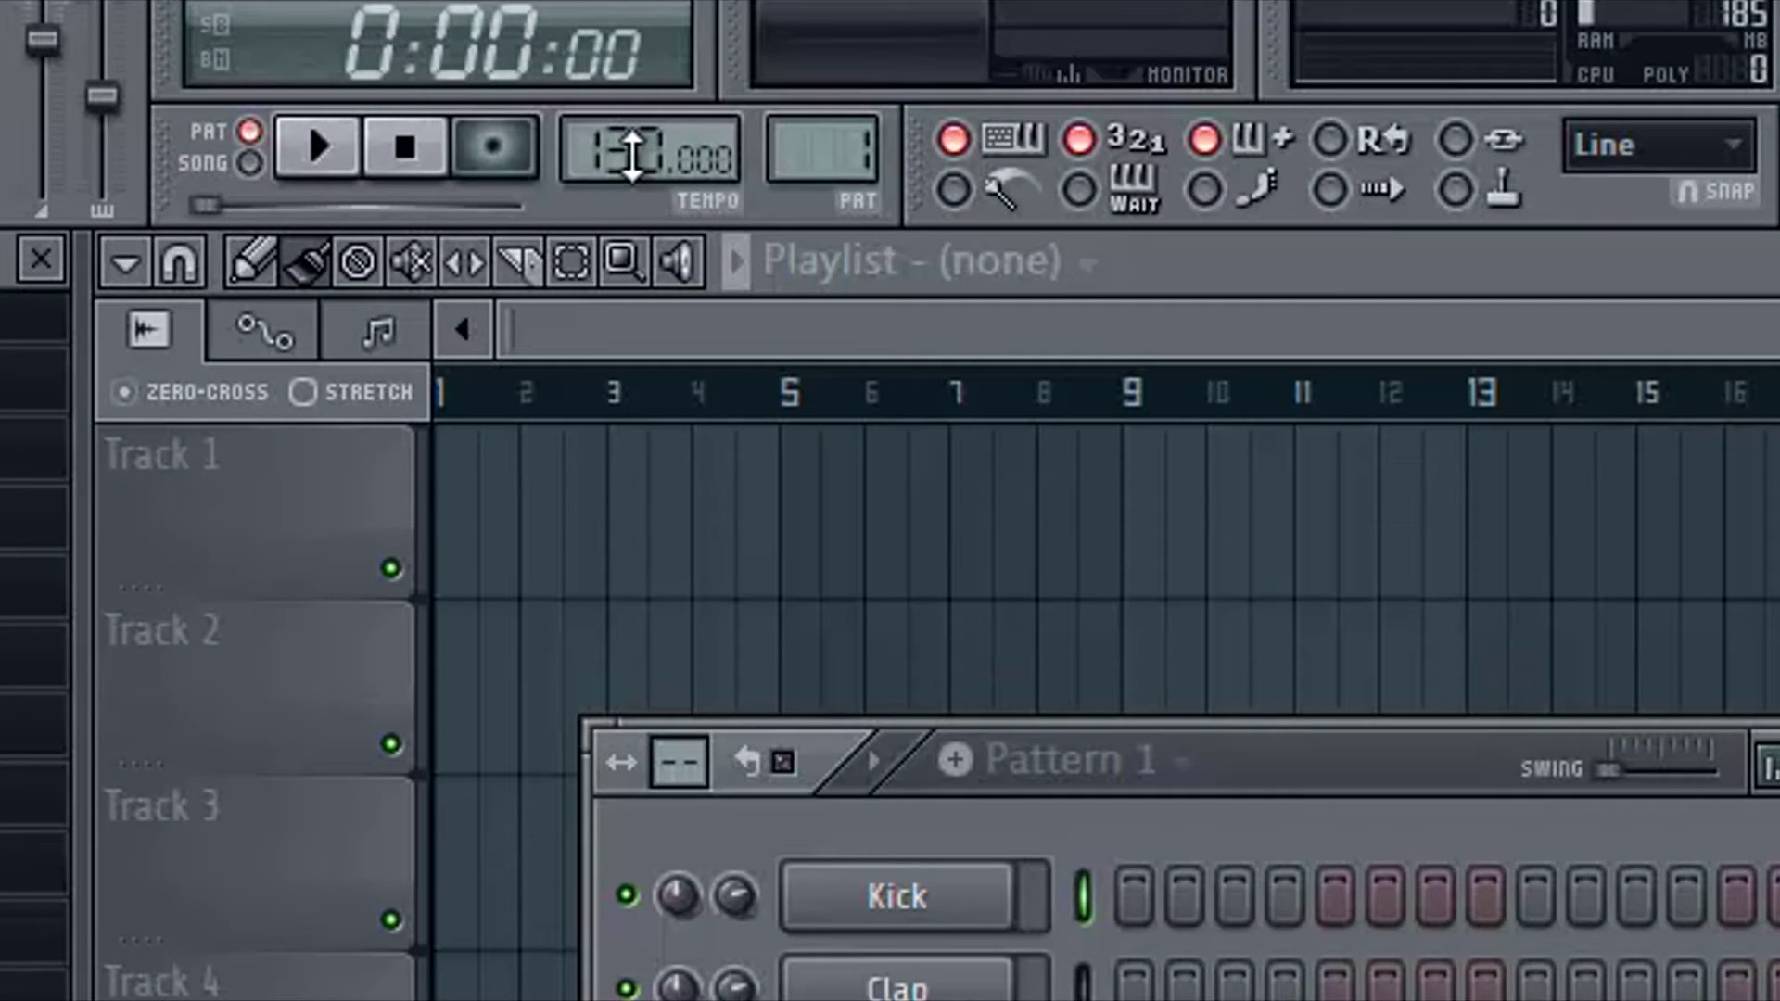
Step: Raise the project tempo and add 808 bass_c_bend down as a new channel above Kick
{"action": "left_click_drag", "start_coordinate": [690, 74], "coordinate": [690, 37]}
{"action": "left_click_drag", "start_coordinate": [649, 149], "coordinate": [649, 139]}
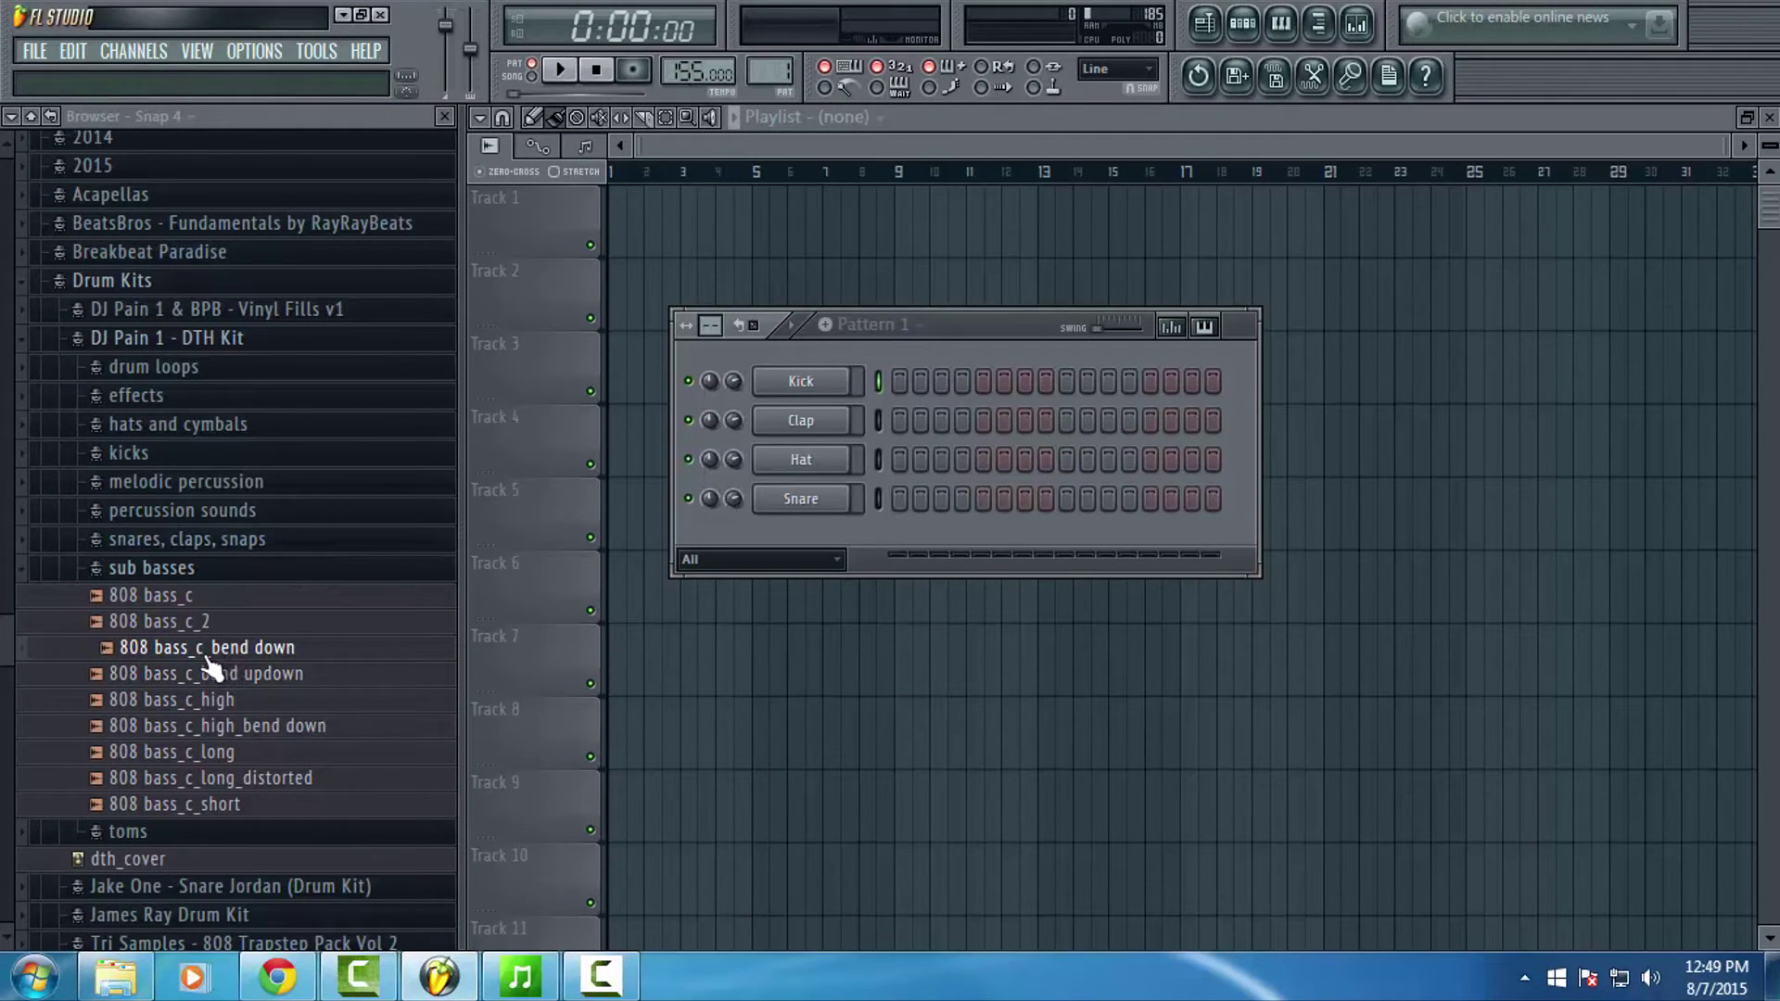
{"action": "left_click_drag", "start_coordinate": [209, 660], "coordinate": [786, 352]}
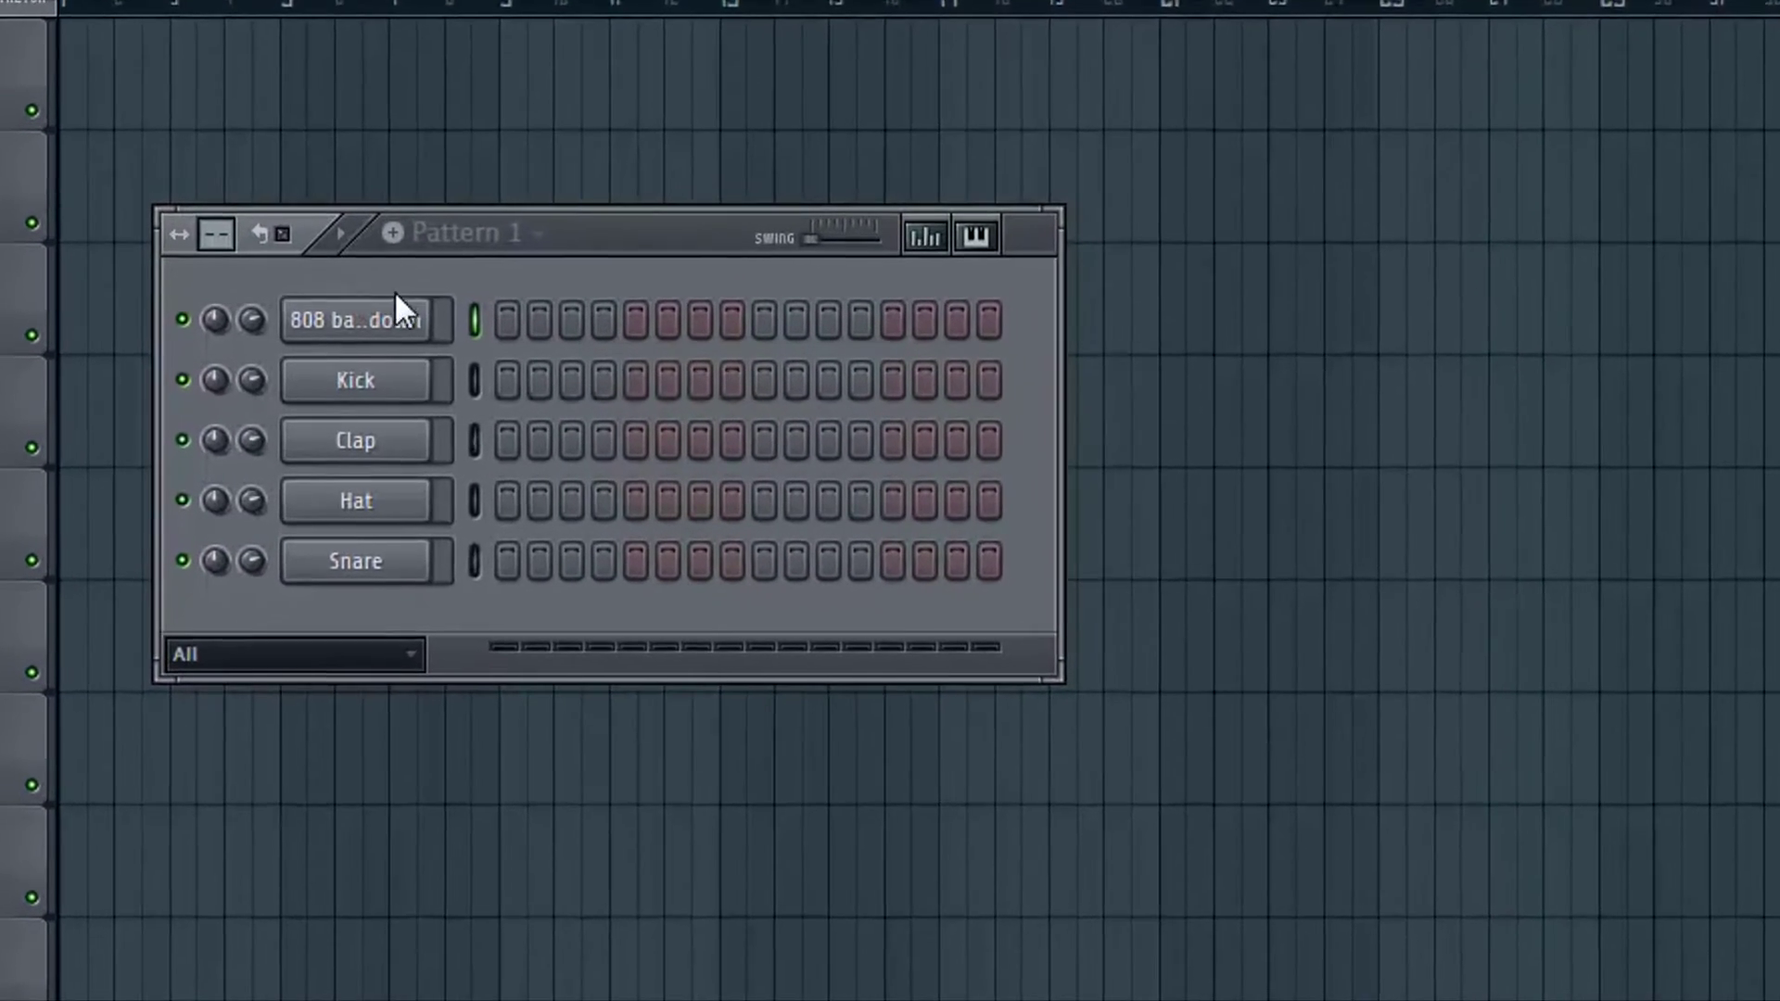
Step: Show the 808 channel's instrument envelope settings and audition the sample
{"action": "left_click", "coordinate": [396, 299]}
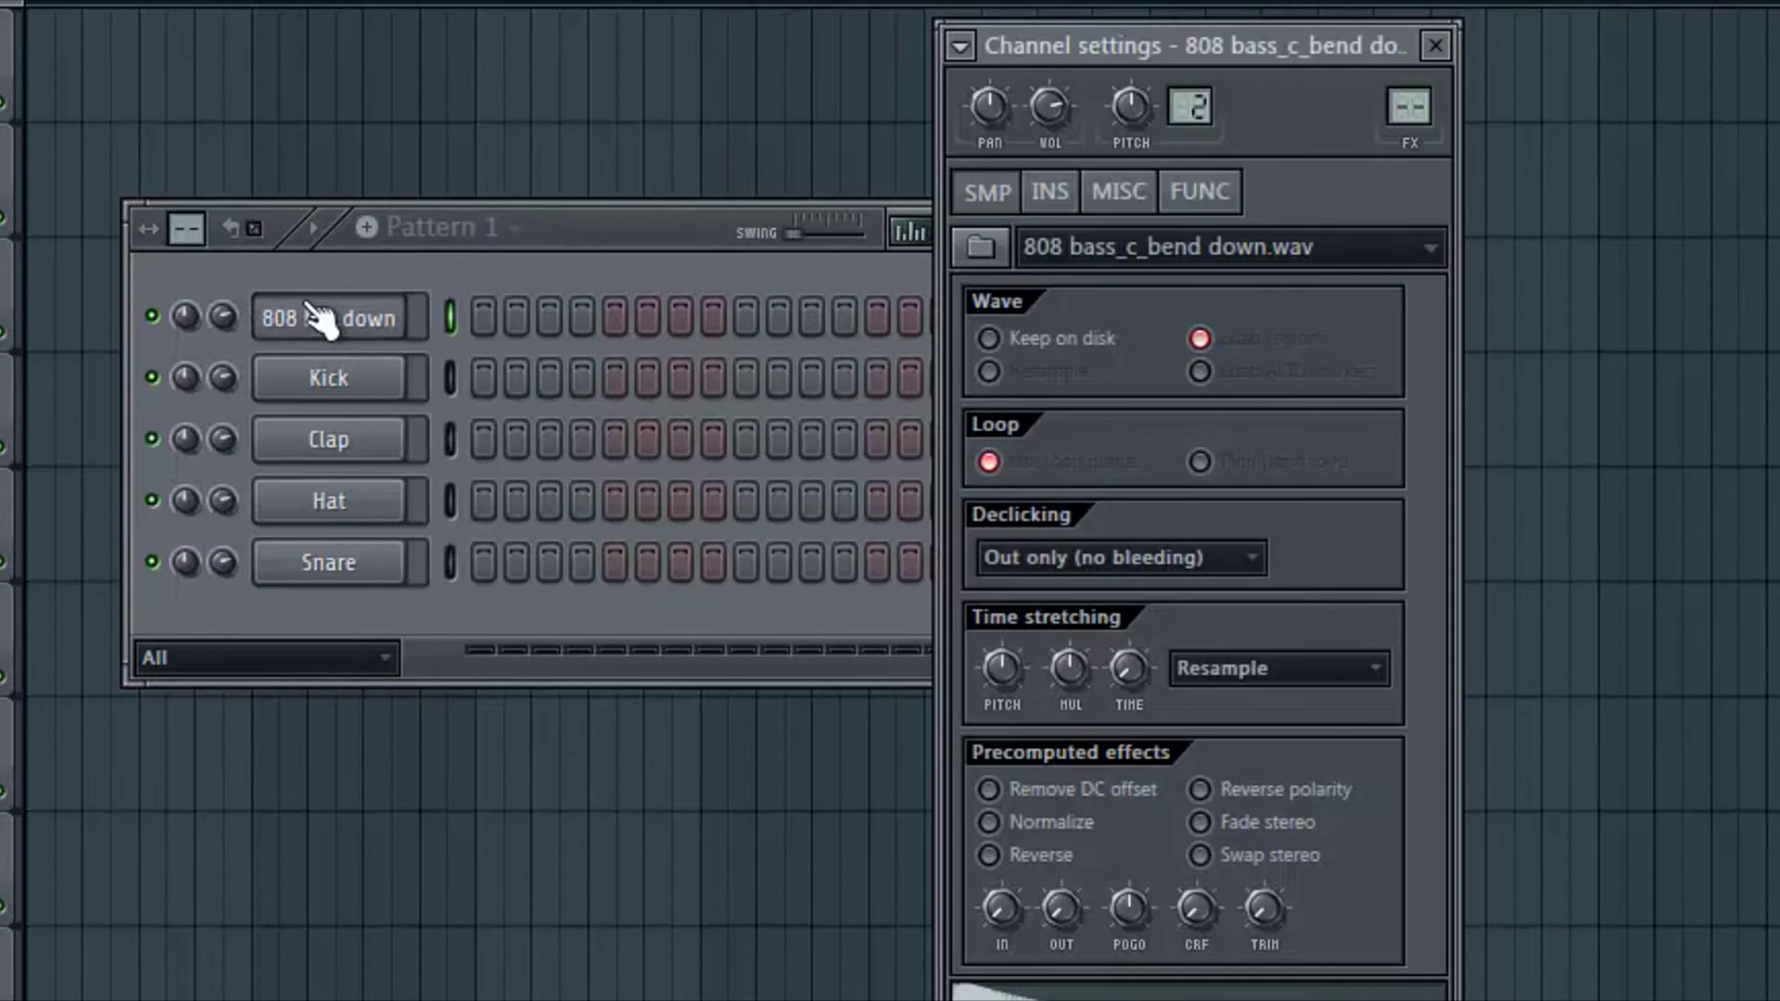
{"action": "left_click", "coordinate": [1051, 192]}
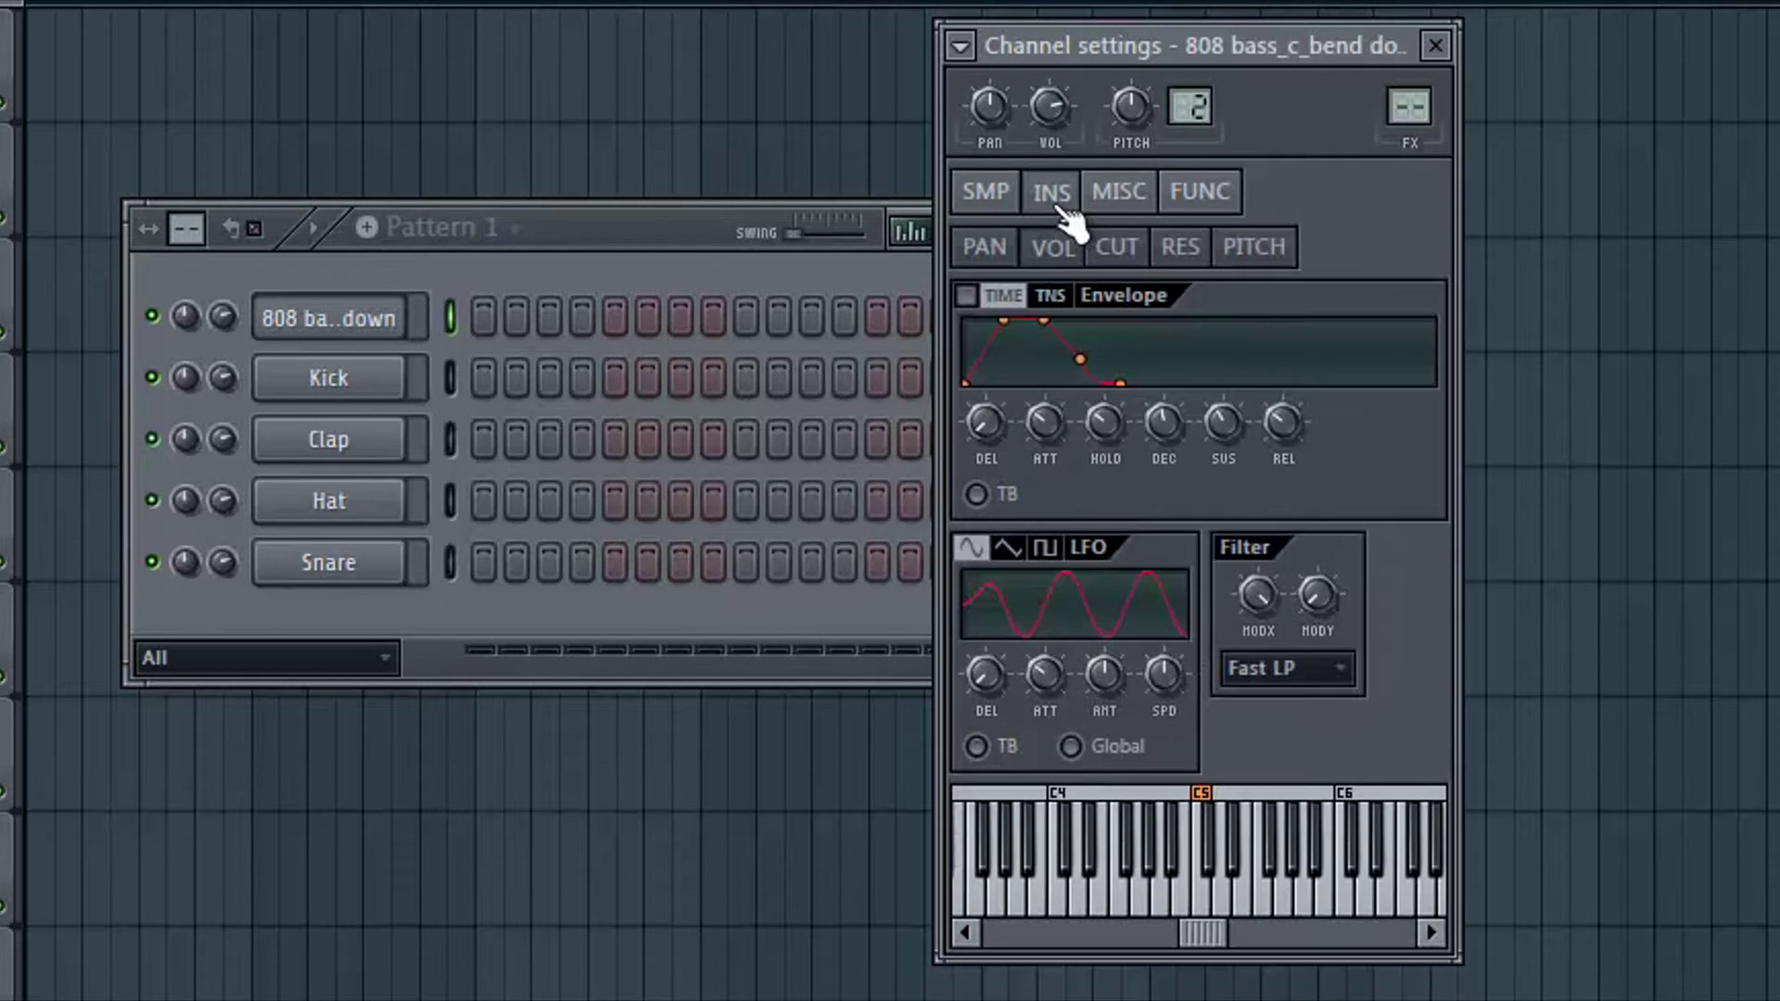
{"action": "left_click", "coordinate": [1205, 907]}
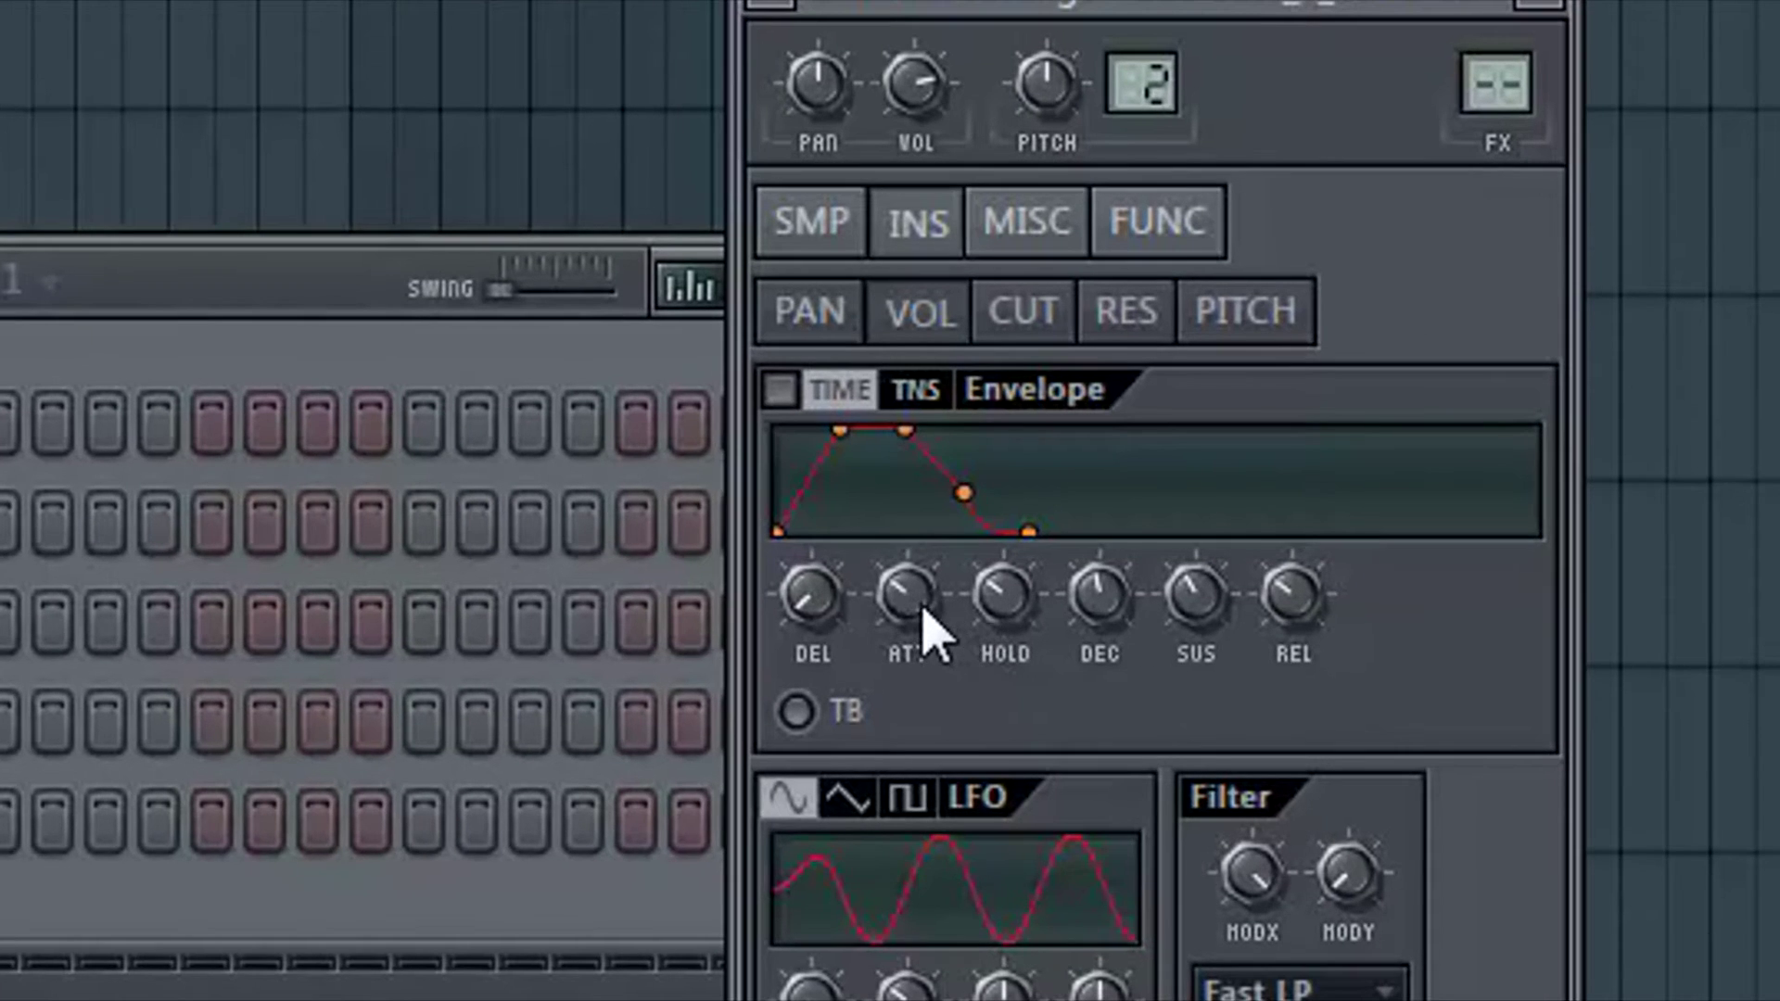
Step: Enable the volume envelope with zero attack, longer hold, no sustain or release, auditioning at C5
{"action": "left_click_drag", "start_coordinate": [930, 630], "coordinate": [1193, 670]}
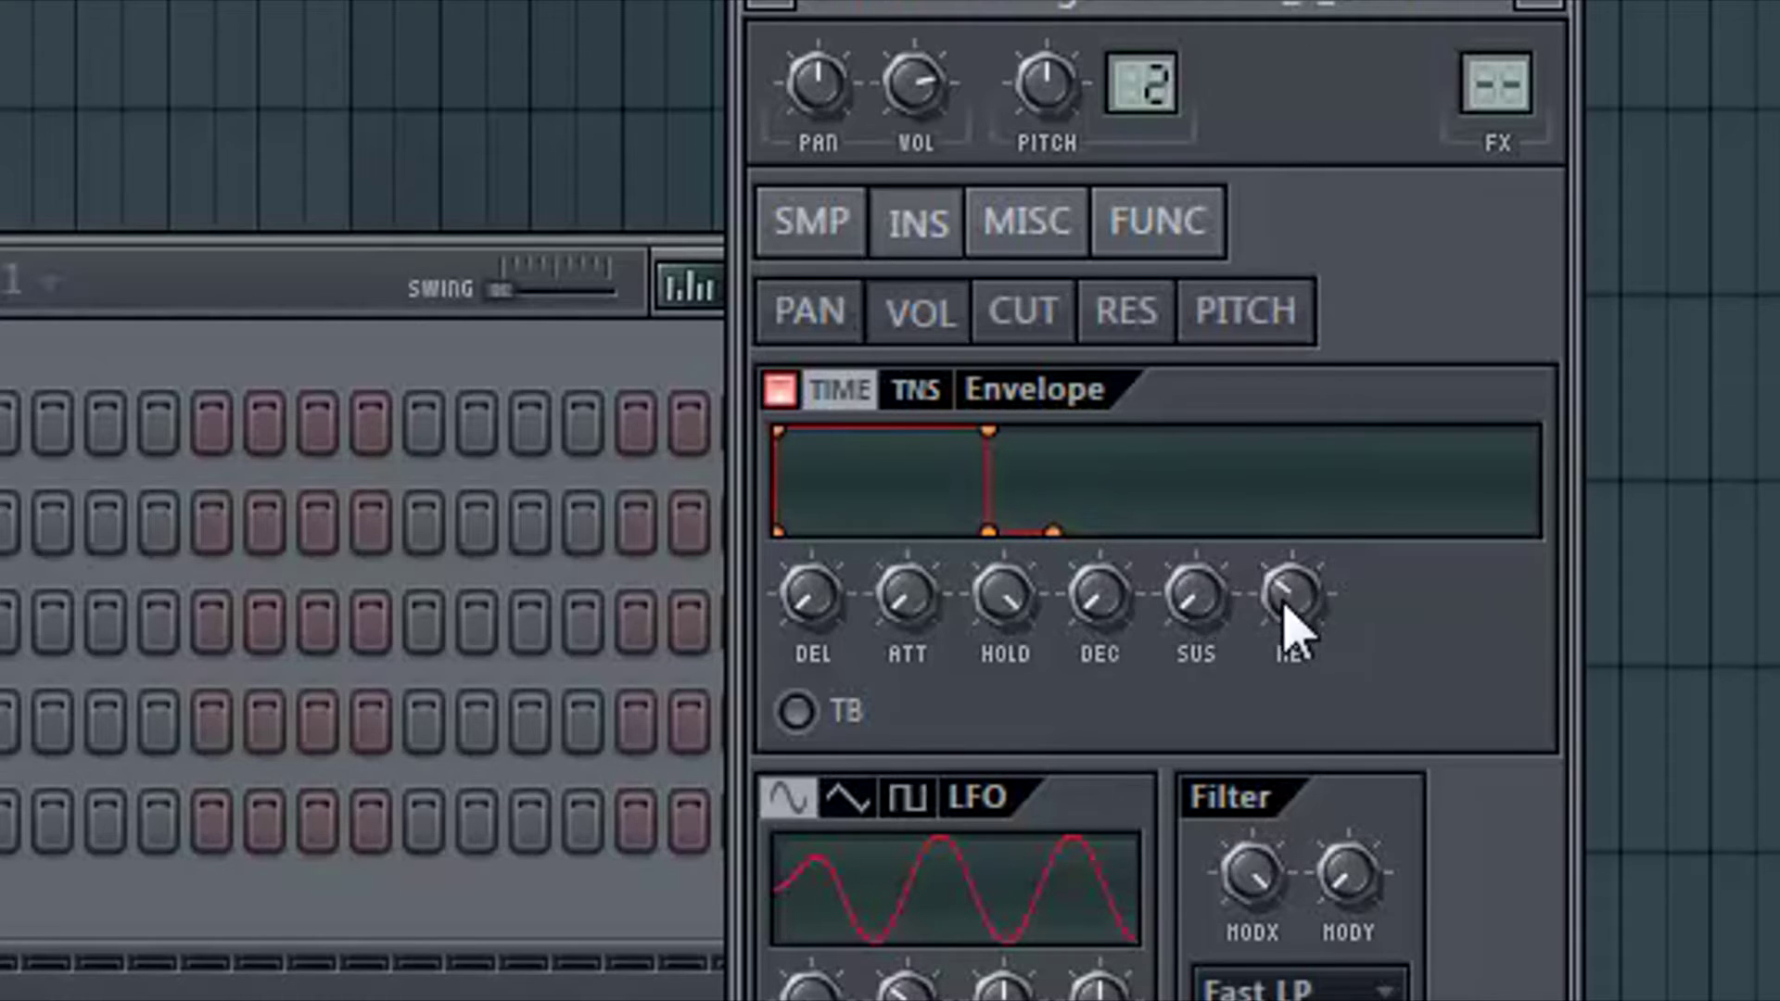
{"action": "left_click_drag", "start_coordinate": [1291, 620], "coordinate": [1291, 667]}
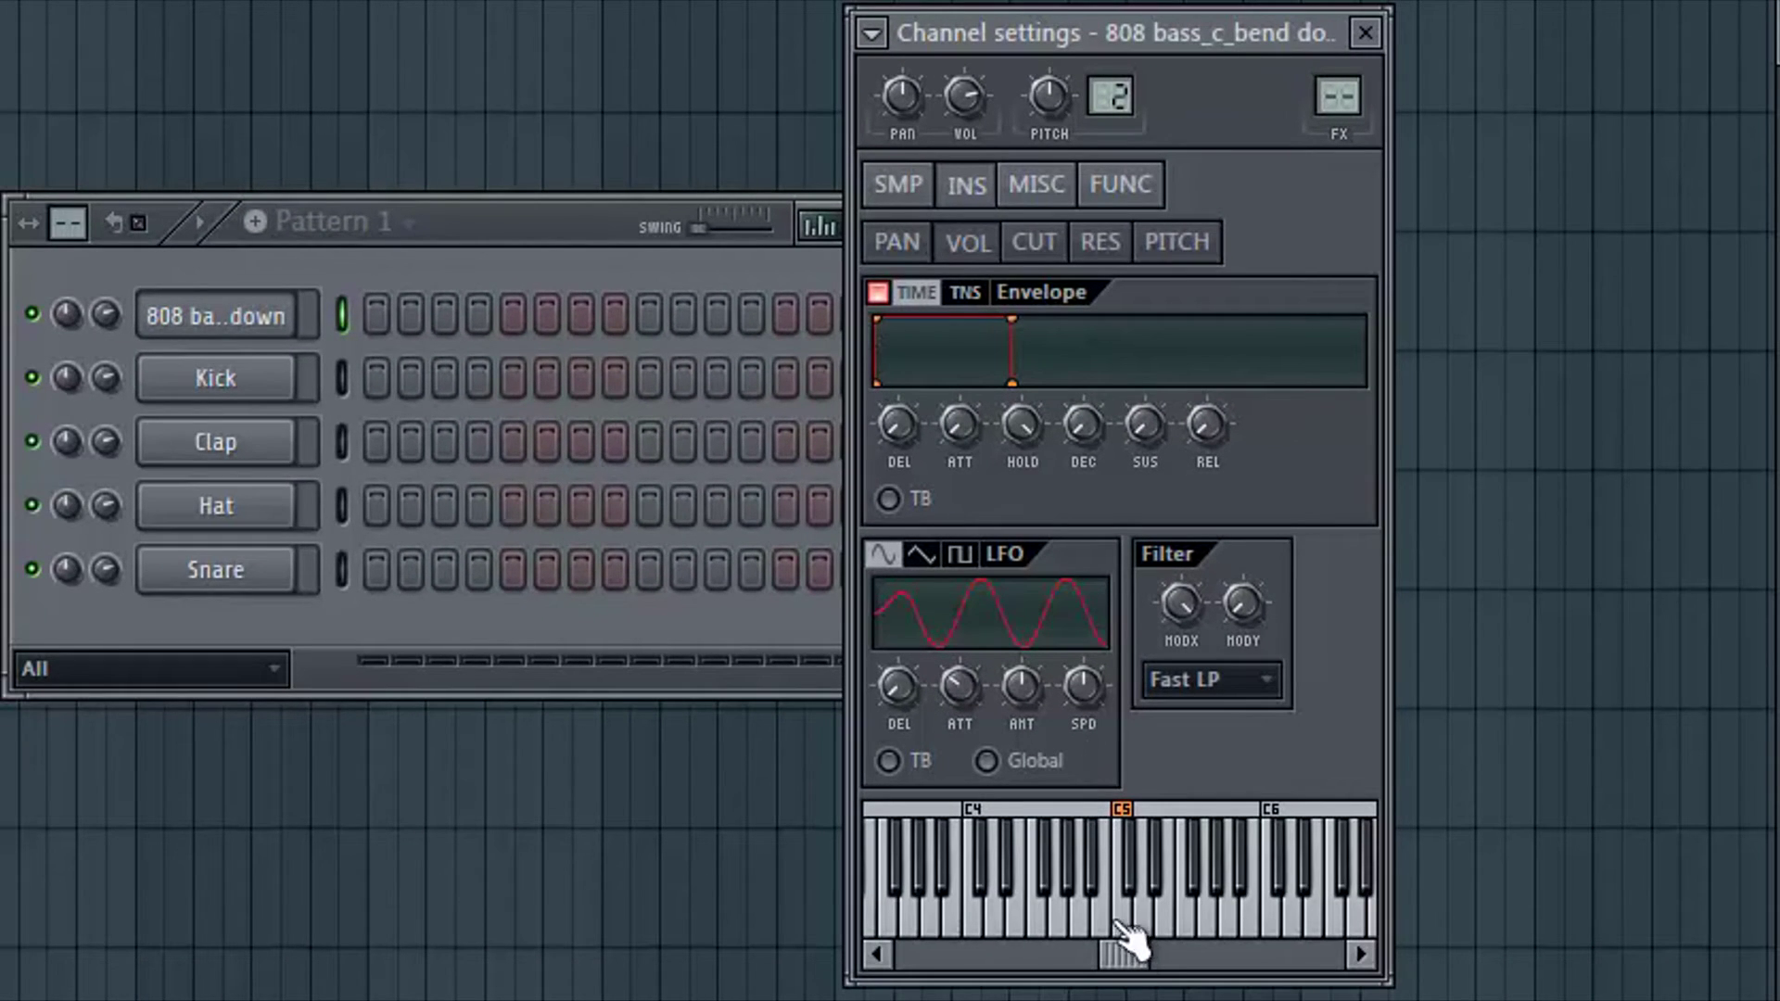
{"action": "left_click", "coordinate": [1124, 930]}
{"action": "left_click", "coordinate": [1125, 930]}
{"action": "left_click", "coordinate": [1125, 930]}
{"action": "left_click", "coordinate": [1124, 930]}
{"action": "left_click", "coordinate": [1125, 930]}
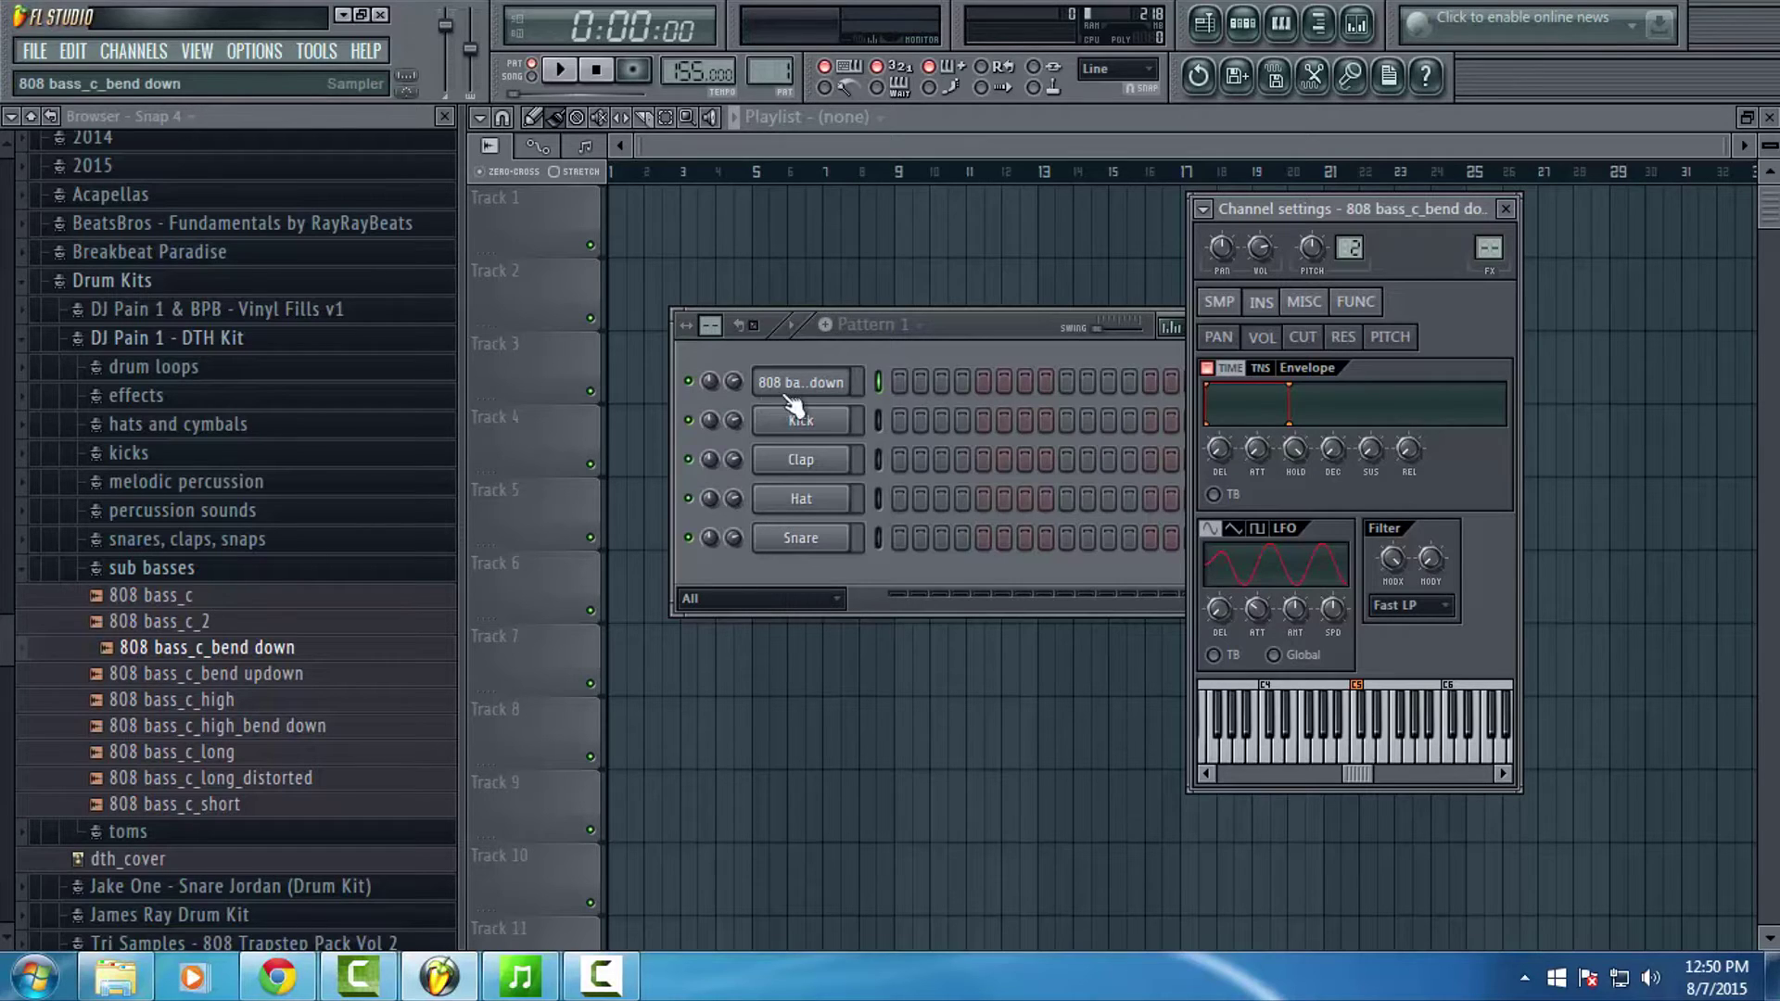
Step: In the 808's piano roll, draw a row of C5 notes across the bars
{"action": "right_click", "coordinate": [822, 390]}
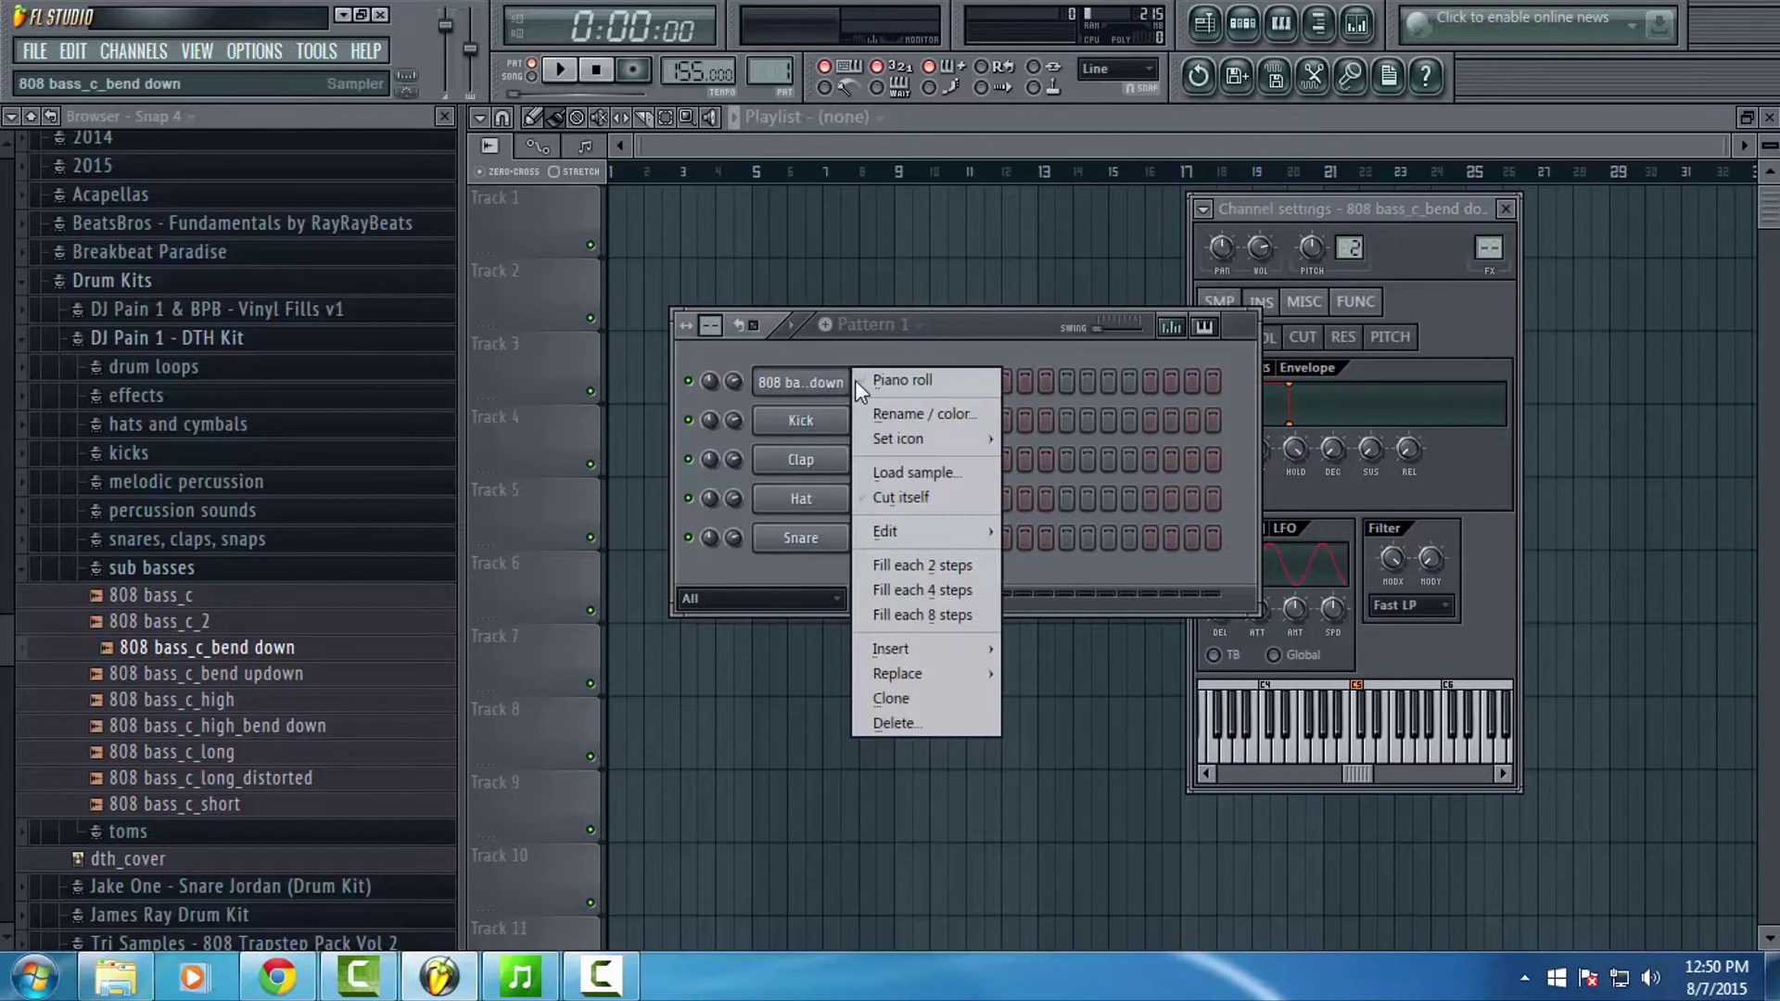
{"action": "left_click", "coordinate": [932, 378]}
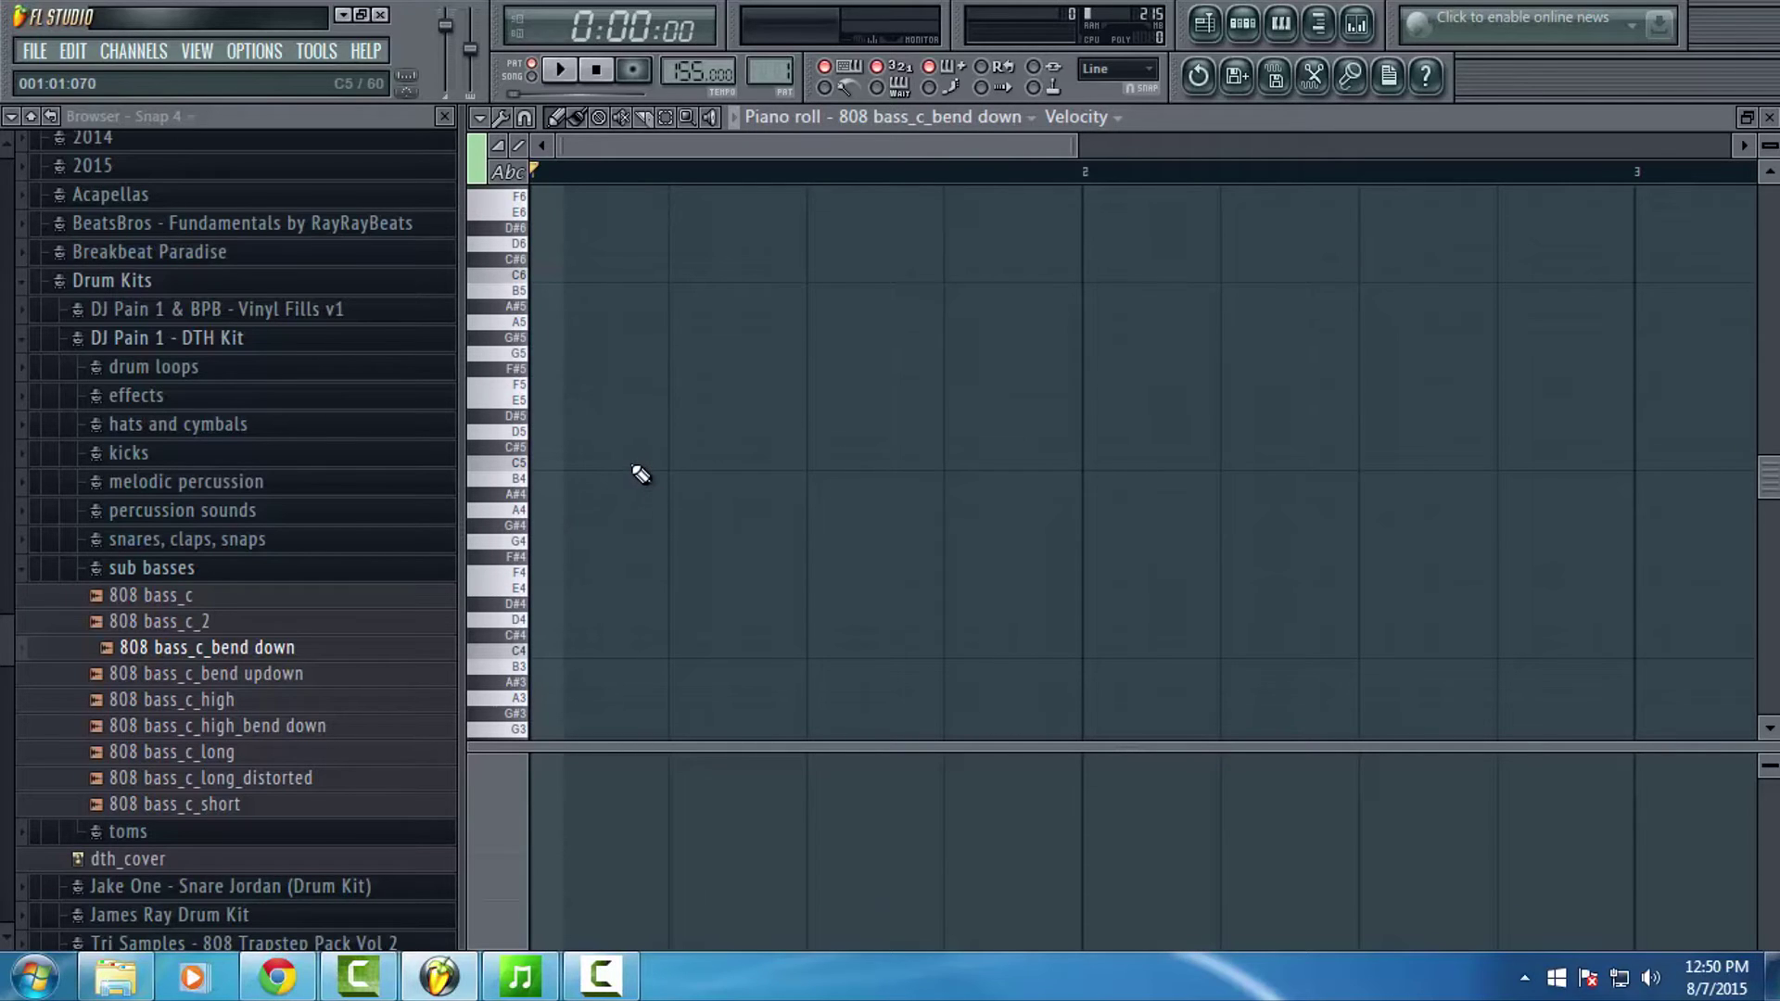
{"action": "mouse_move", "coordinate": [616, 462]}
{"action": "left_mouse_down"}
{"action": "mouse_move", "coordinate": [542, 463]}
{"action": "mouse_move", "coordinate": [715, 465]}
{"action": "left_mouse_up"}
{"action": "left_click", "coordinate": [716, 465]}
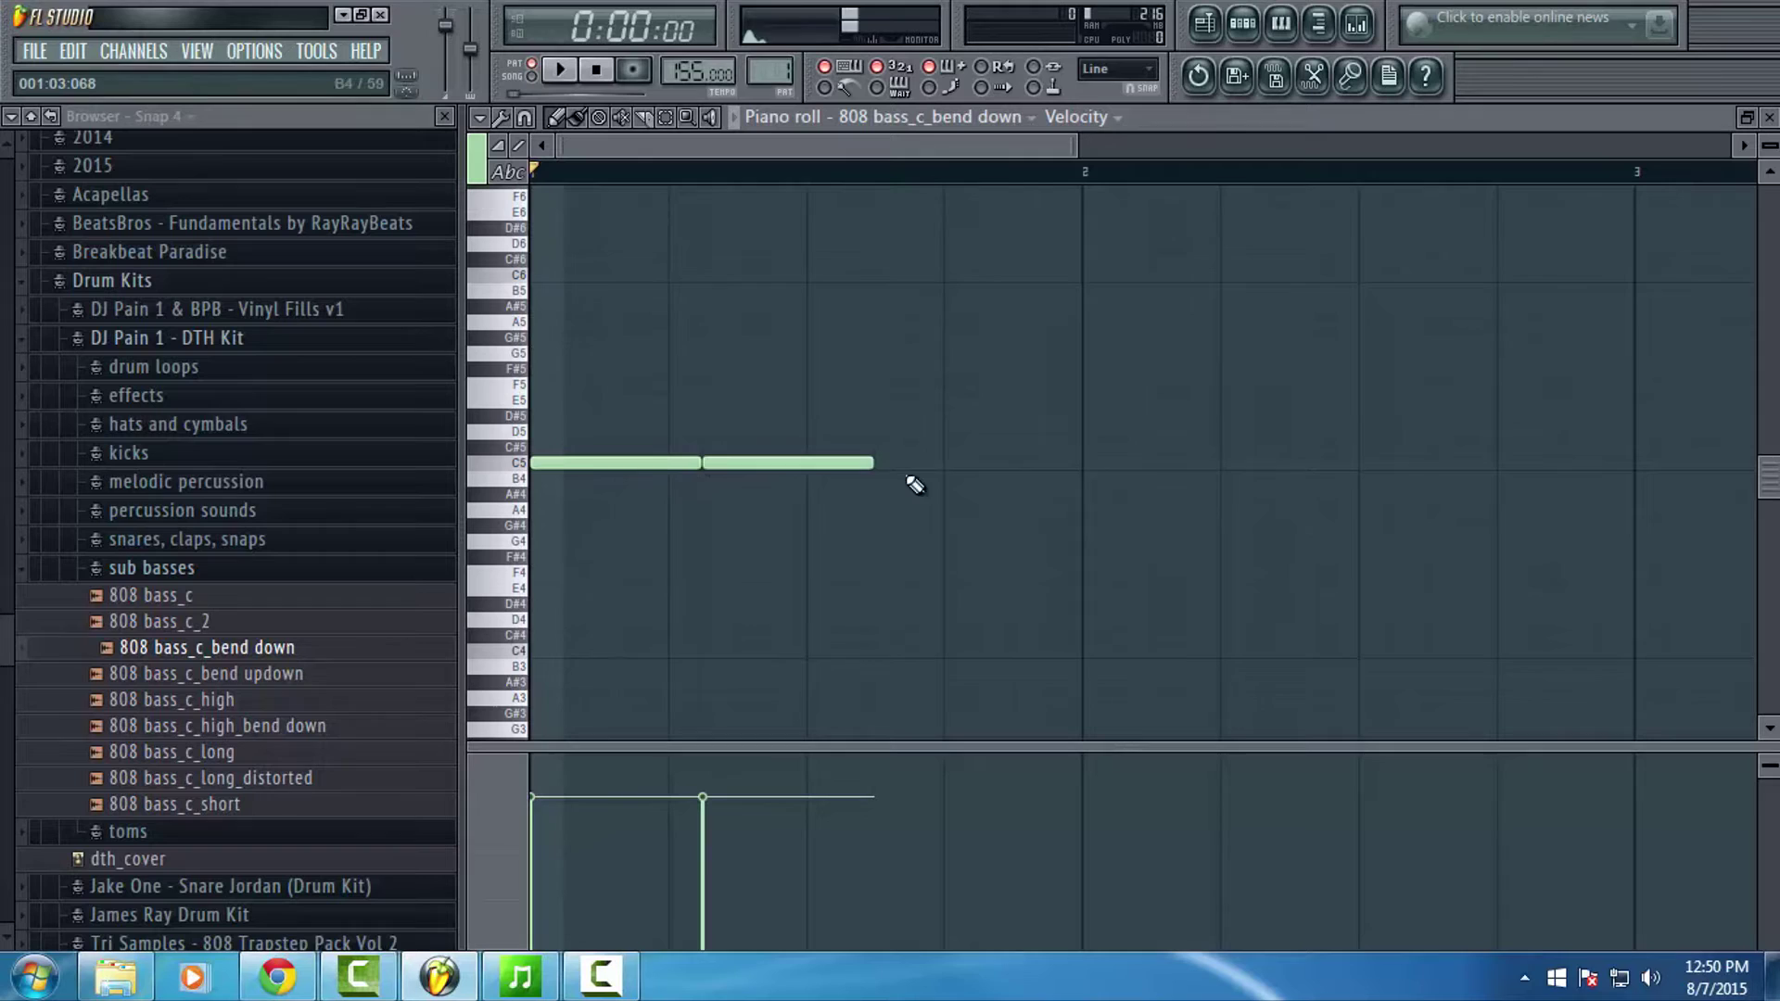
{"action": "left_click", "coordinate": [890, 470]}
{"action": "left_click", "coordinate": [1057, 468]}
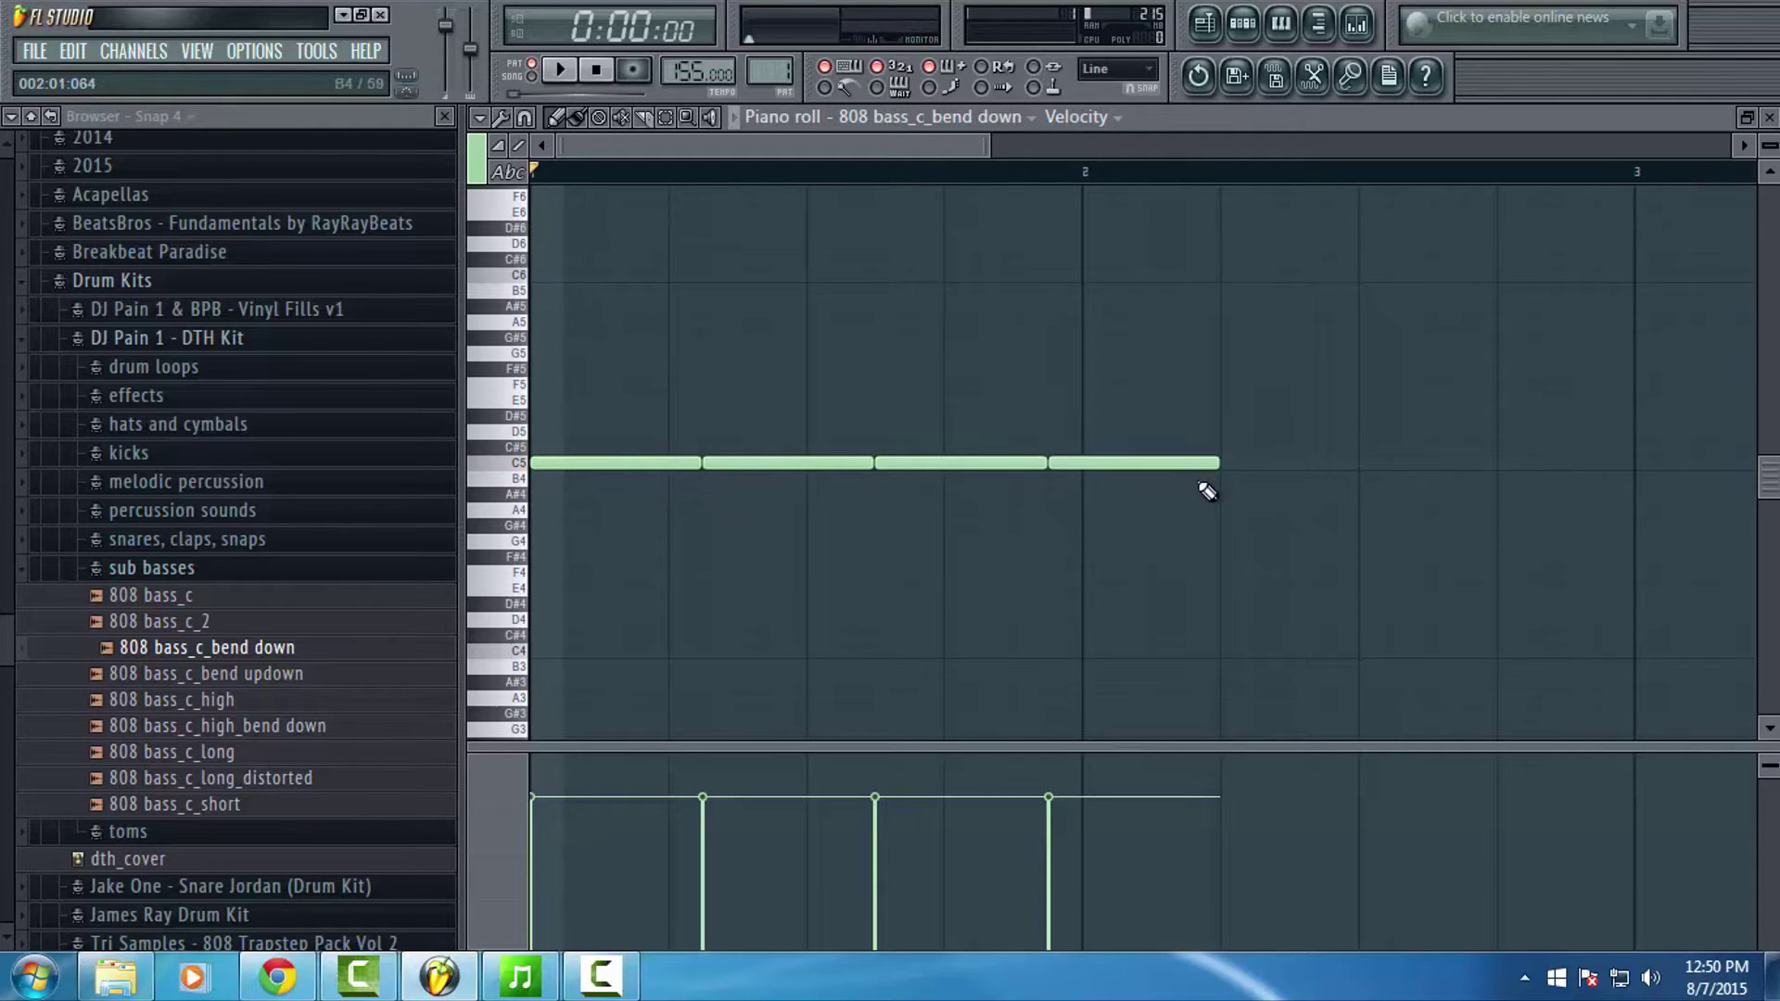
{"action": "left_click", "coordinate": [1233, 468]}
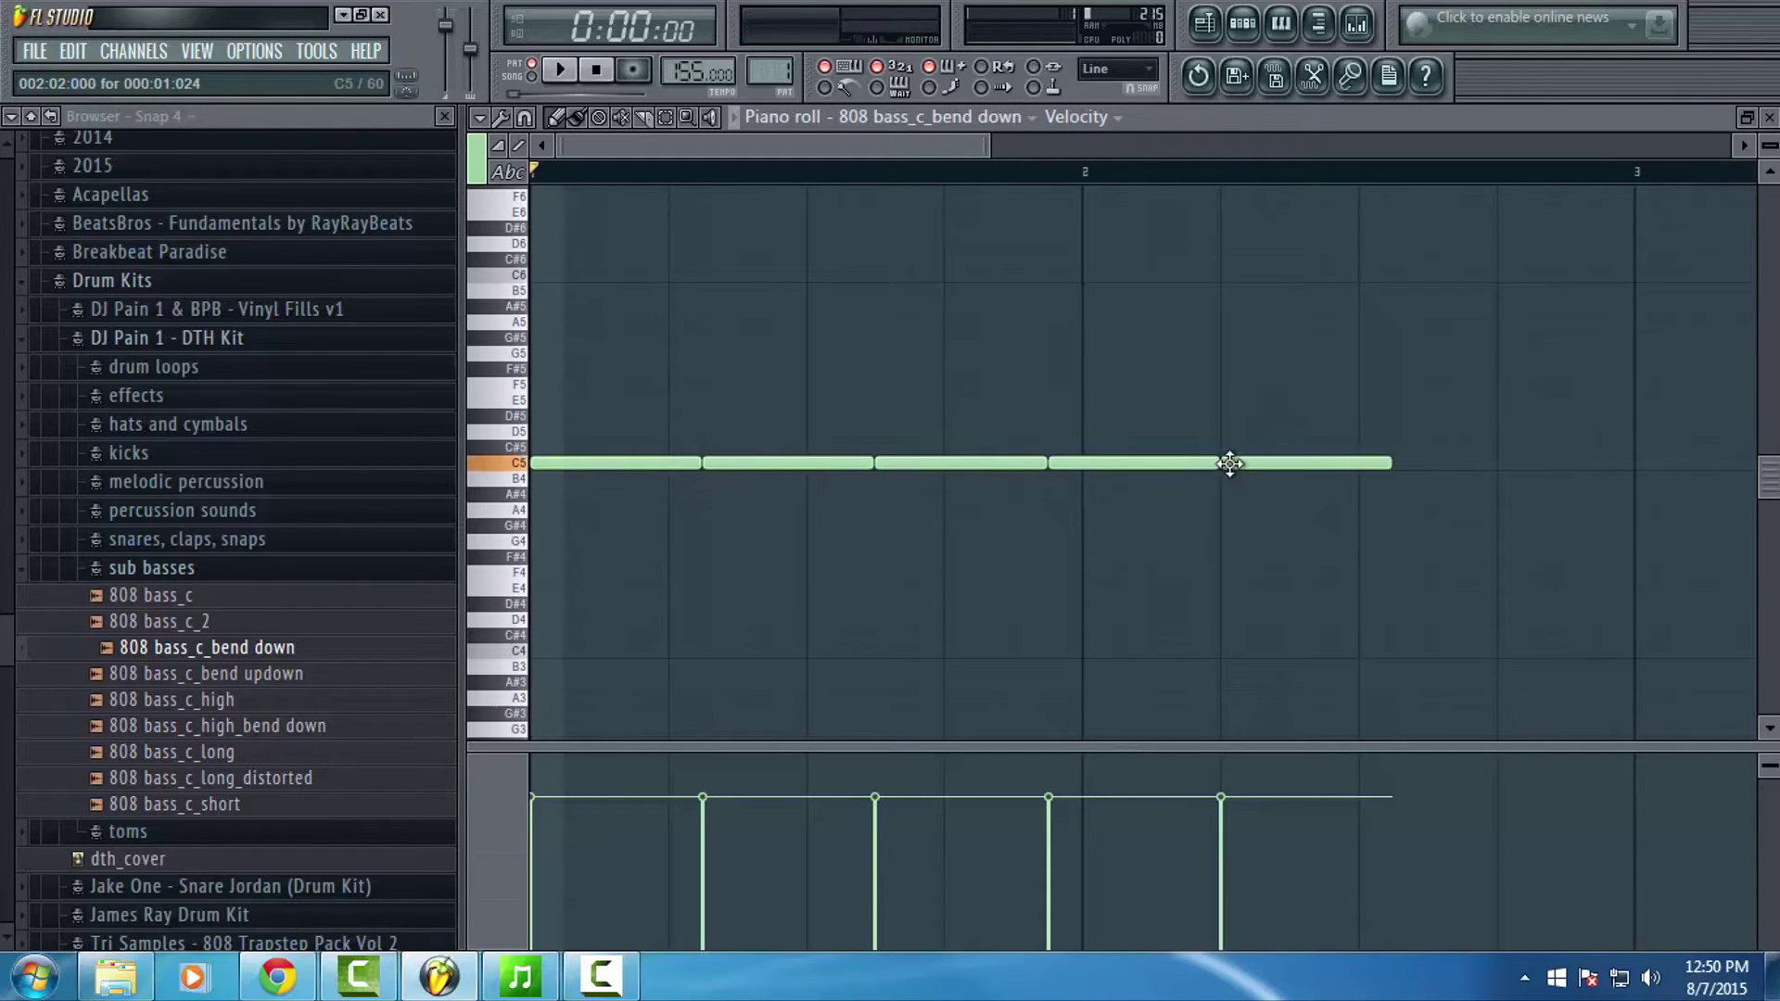
{"action": "left_click", "coordinate": [1405, 469]}
{"action": "left_click", "coordinate": [1573, 473]}
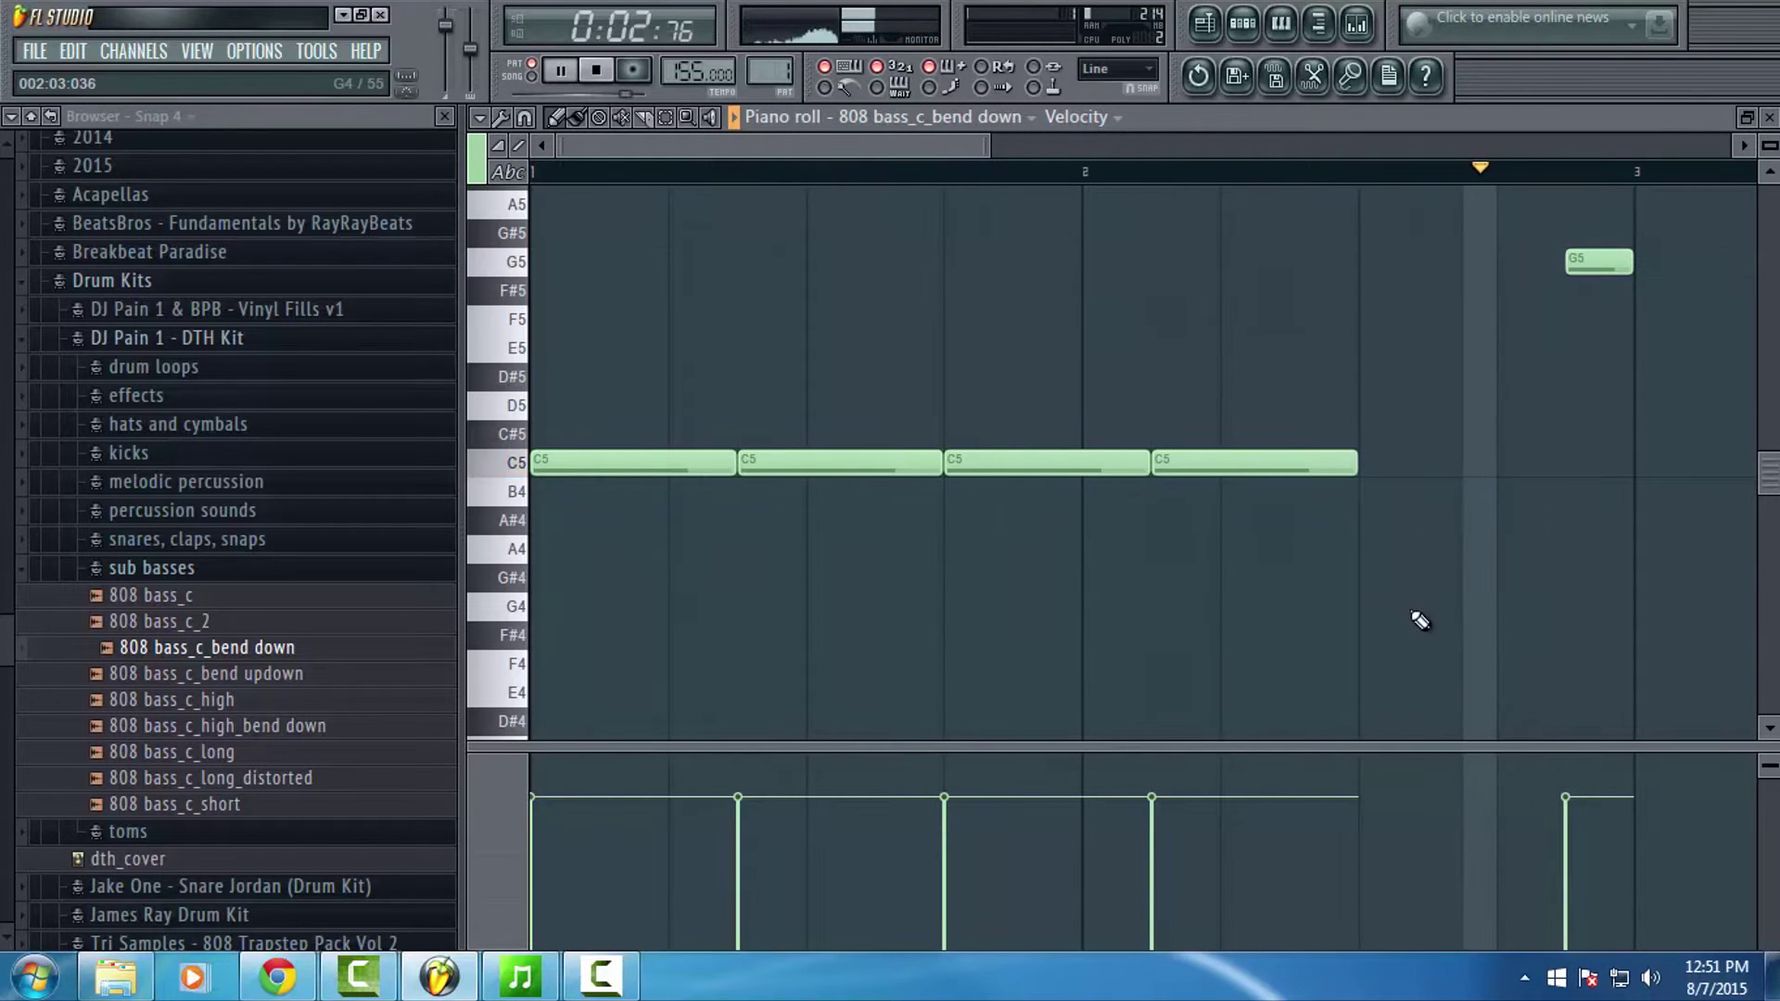
Step: Add a lengthened G4 note, a shortened G5 and a short F5 after the C5 row
{"action": "left_click", "coordinate": [1451, 608]}
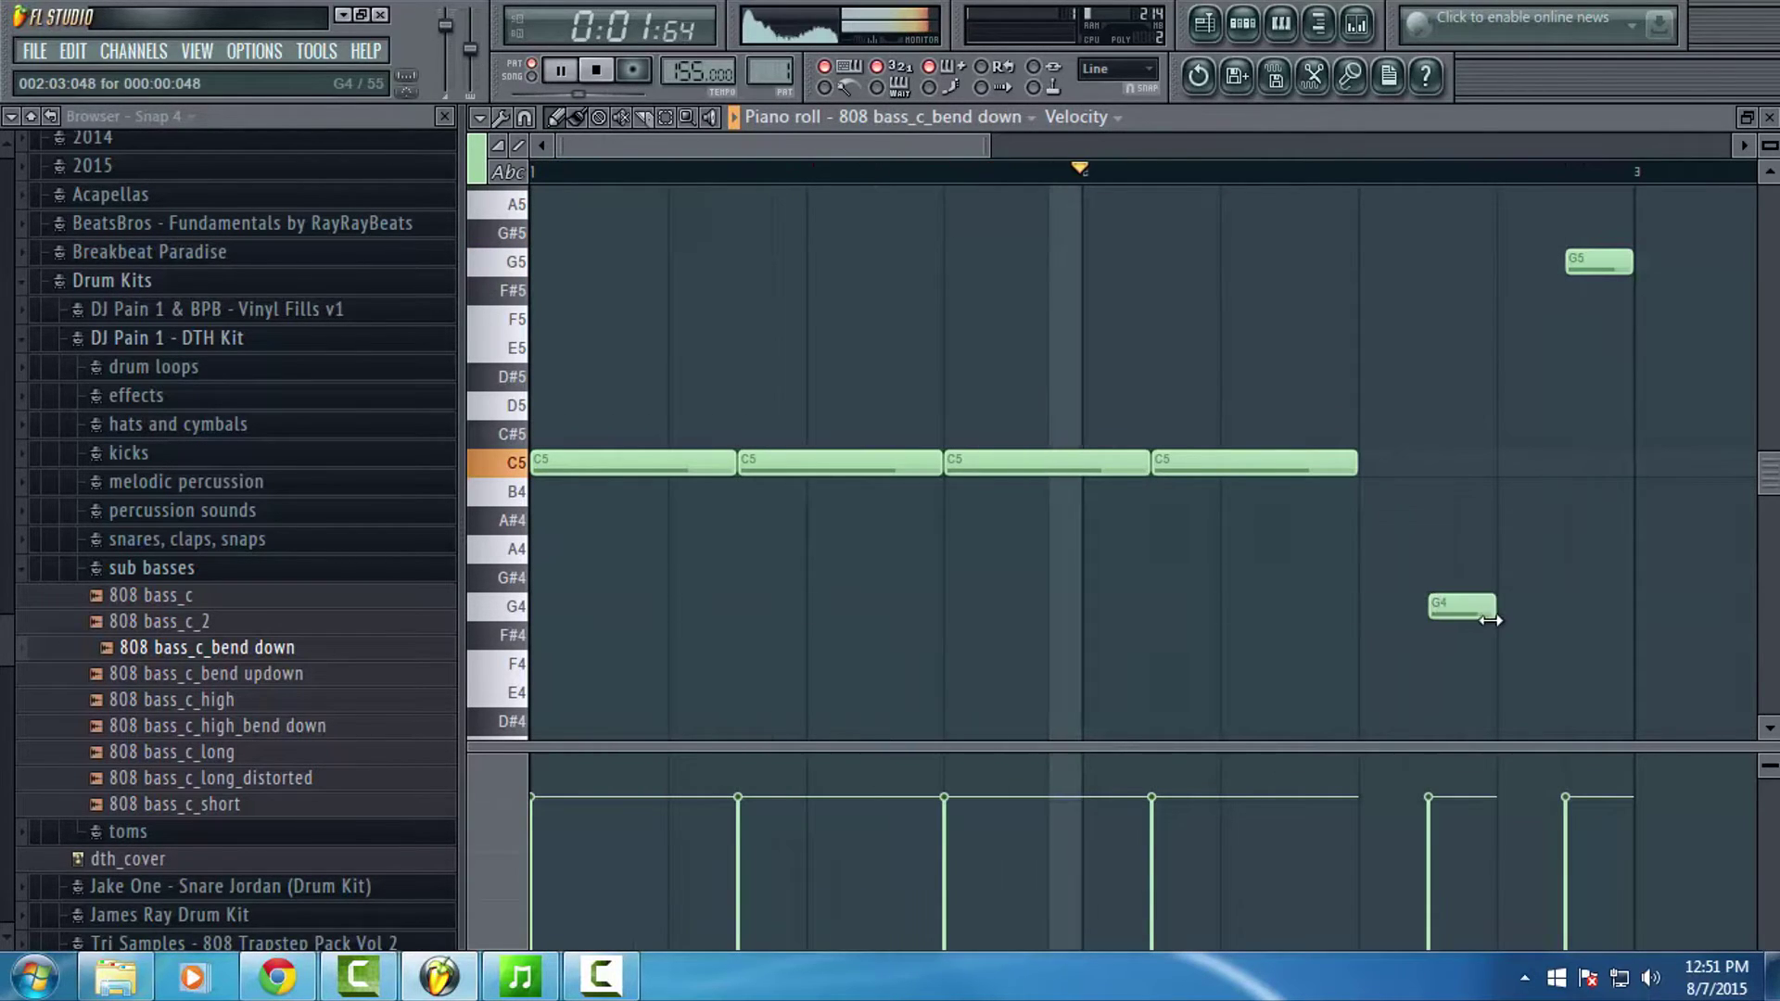
{"action": "left_click_drag", "start_coordinate": [1489, 608], "coordinate": [1553, 622]}
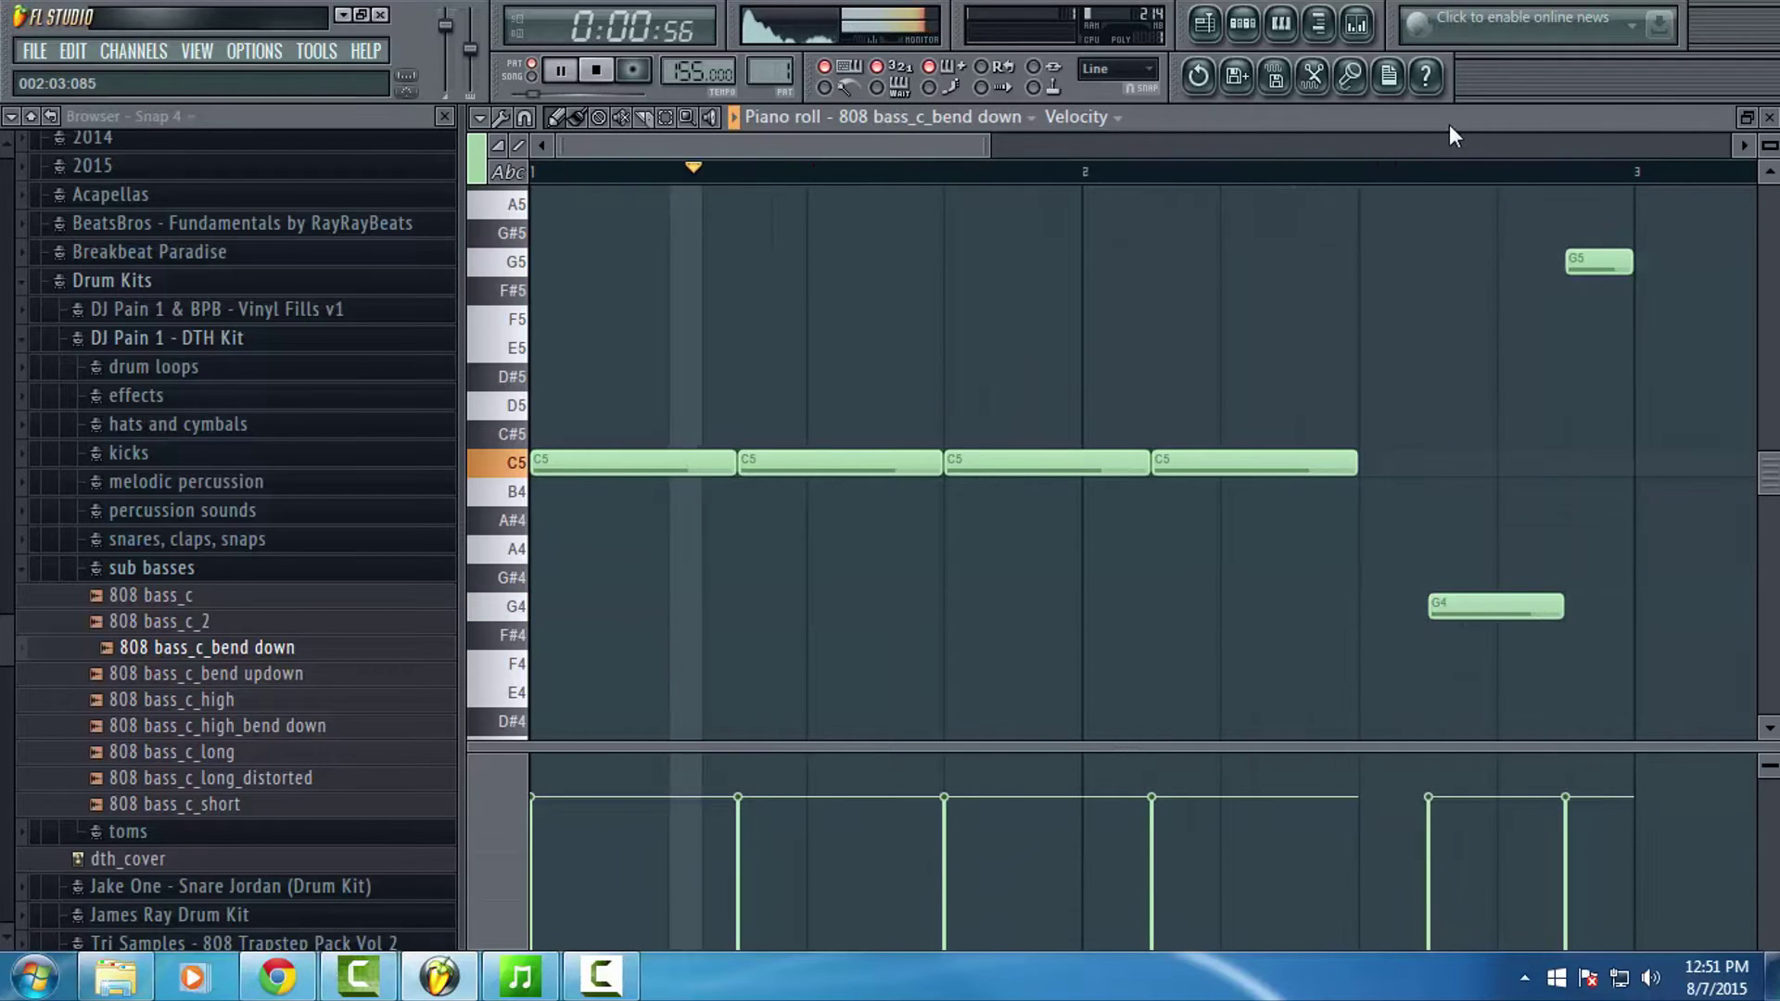
{"action": "left_click_drag", "start_coordinate": [1630, 262], "coordinate": [1599, 262]}
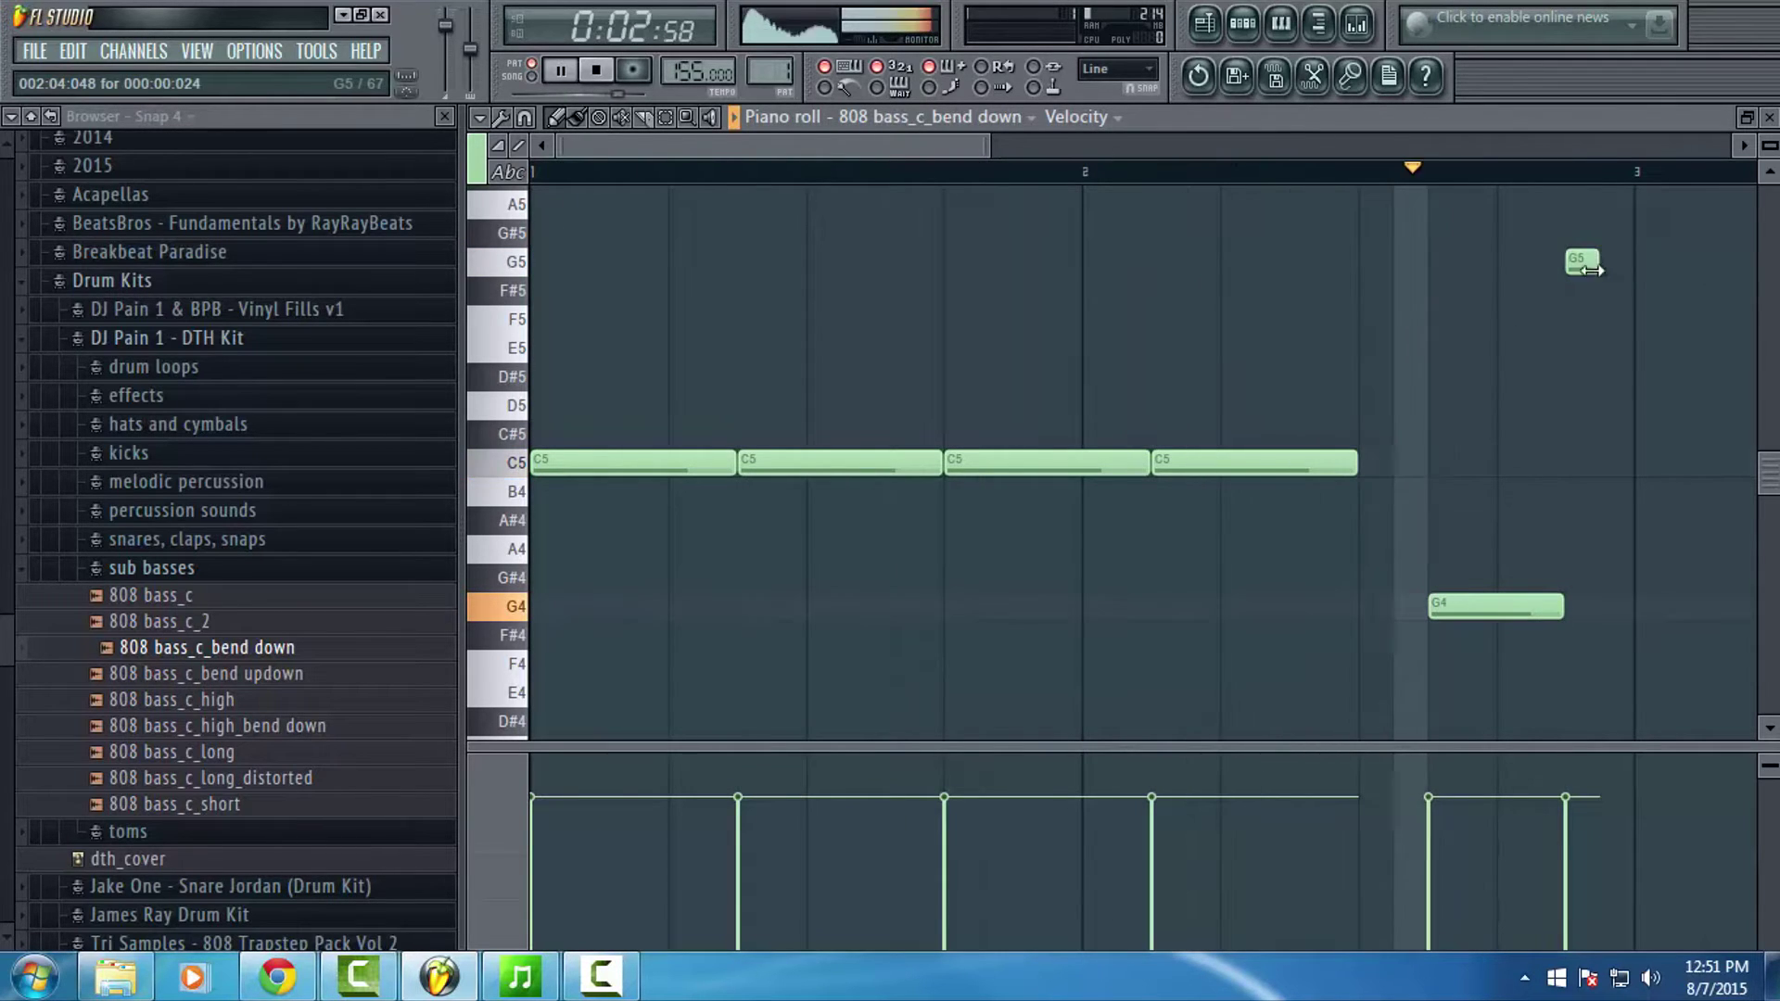
{"action": "left_click", "coordinate": [1615, 319]}
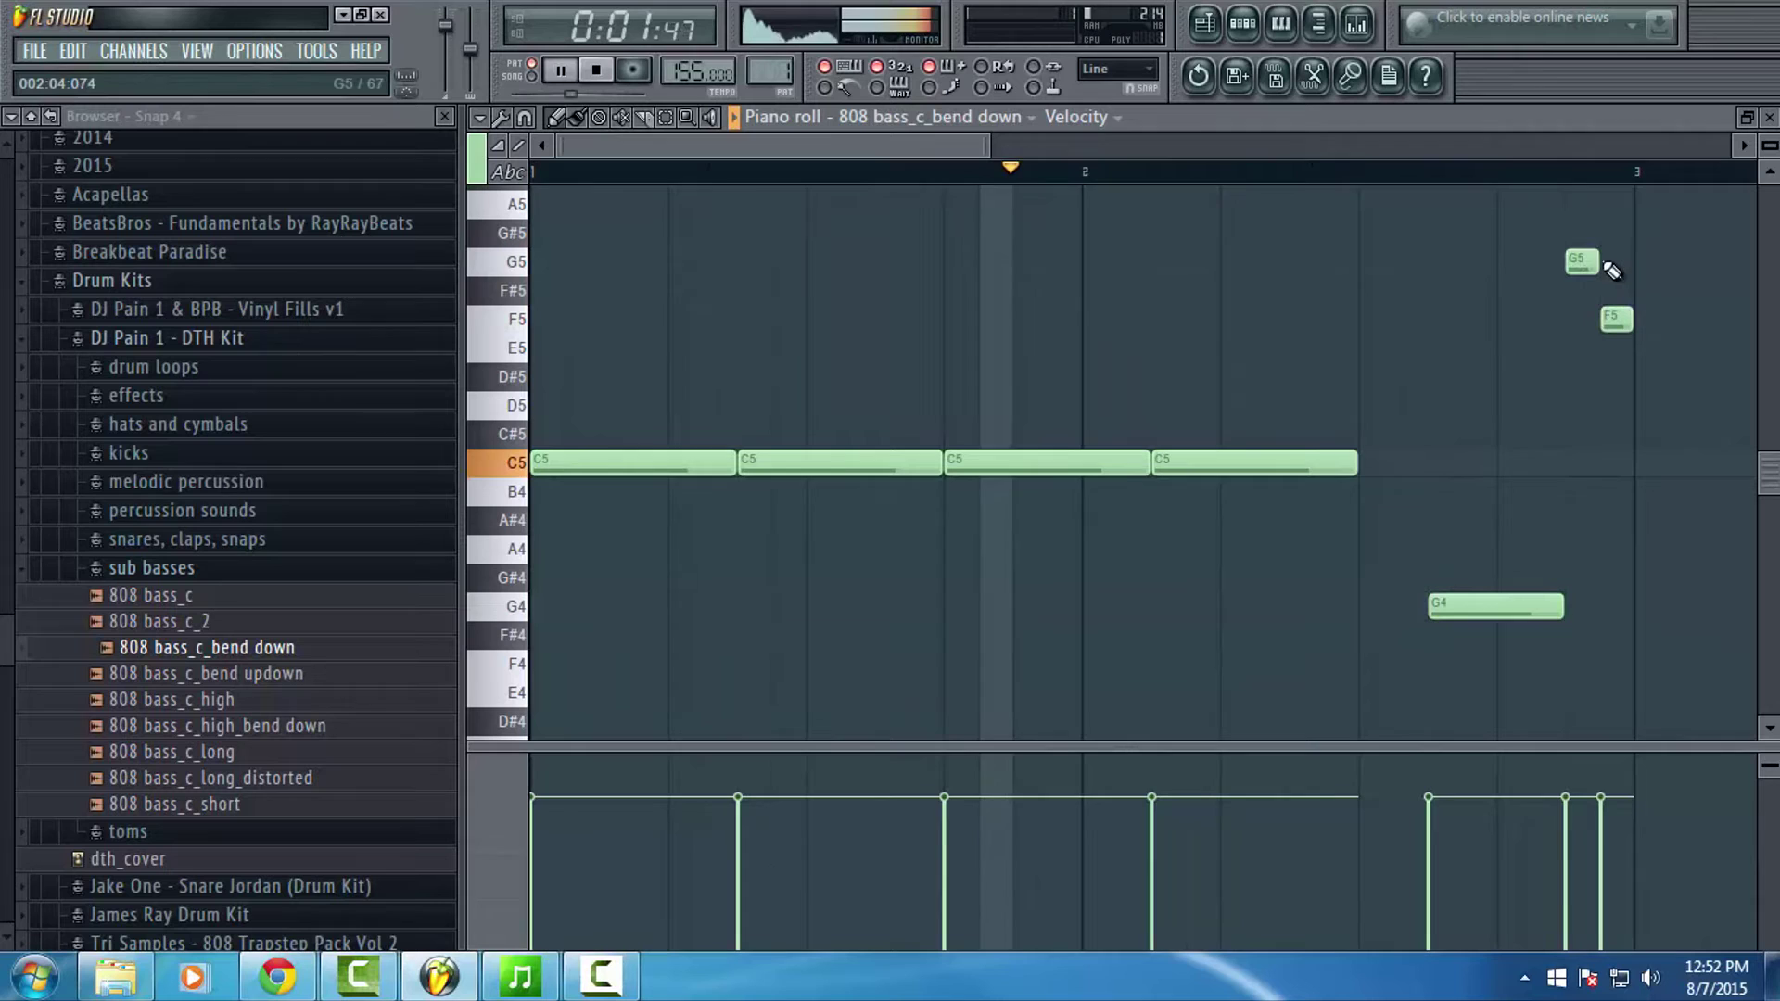
{"action": "scroll", "coordinate": [1024, 155], "scroll_direction": "down", "scroll_amount": 4}
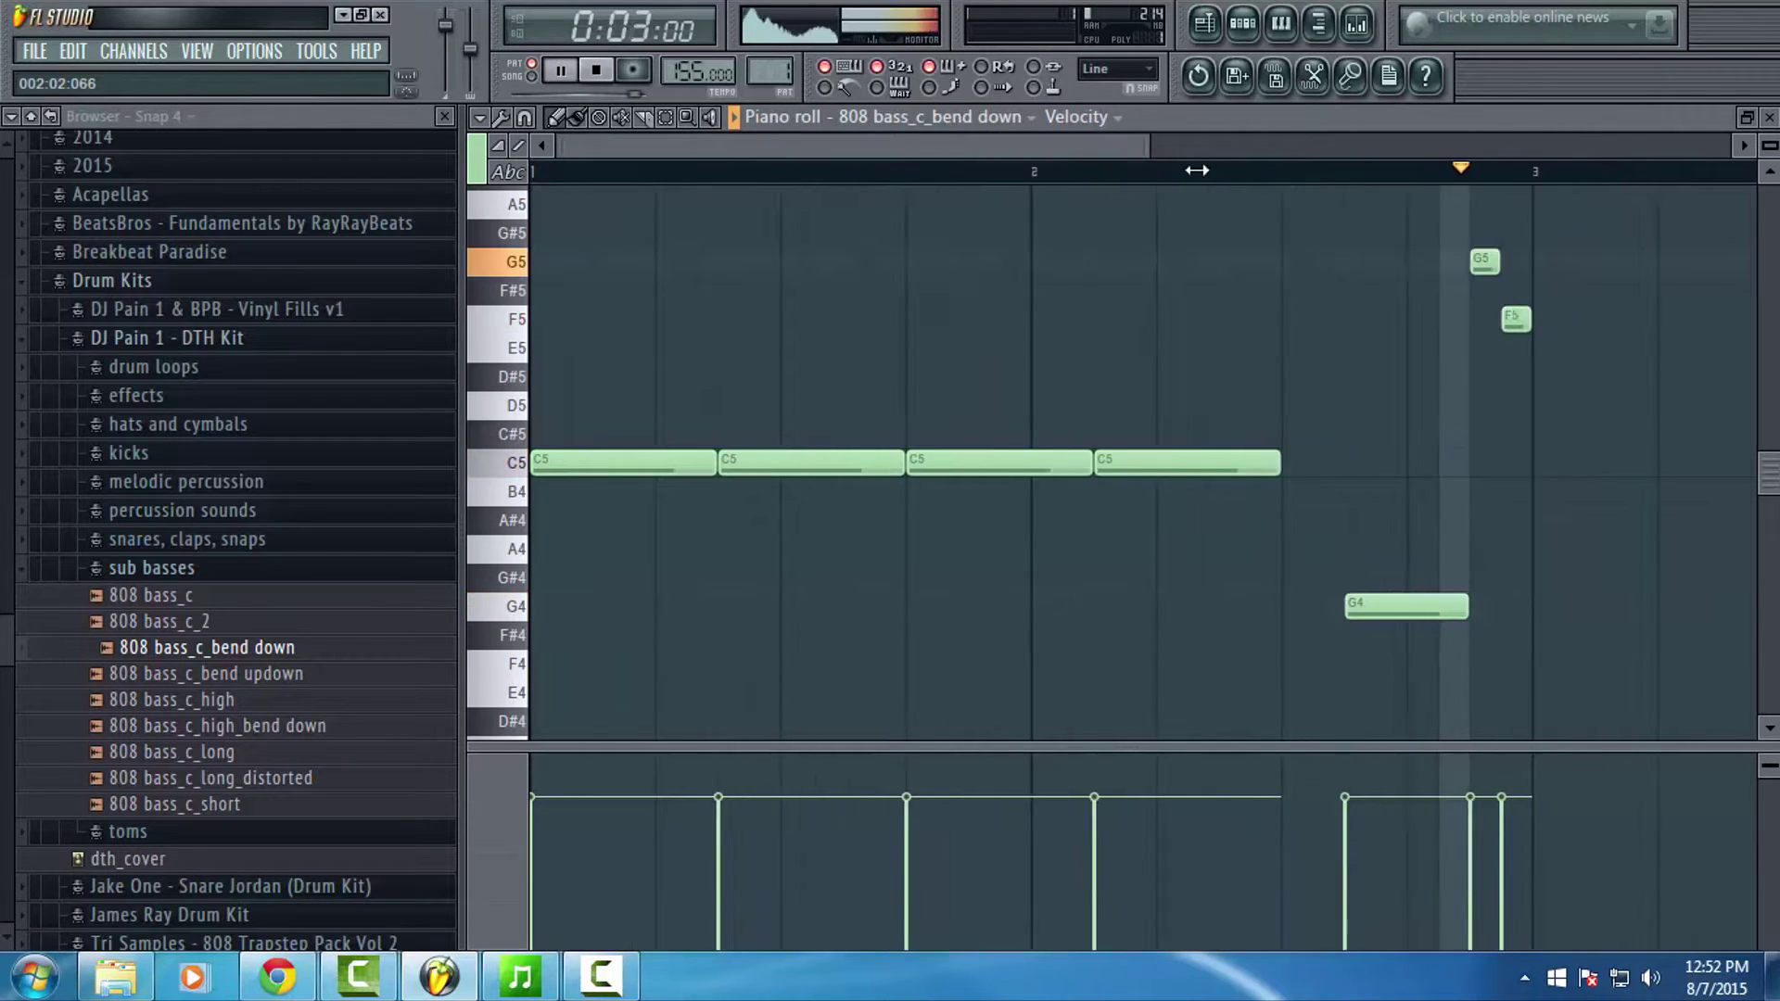
Step: Stop playback and return to the 808 bass channel's settings
{"action": "left_click", "coordinate": [1236, 35]}
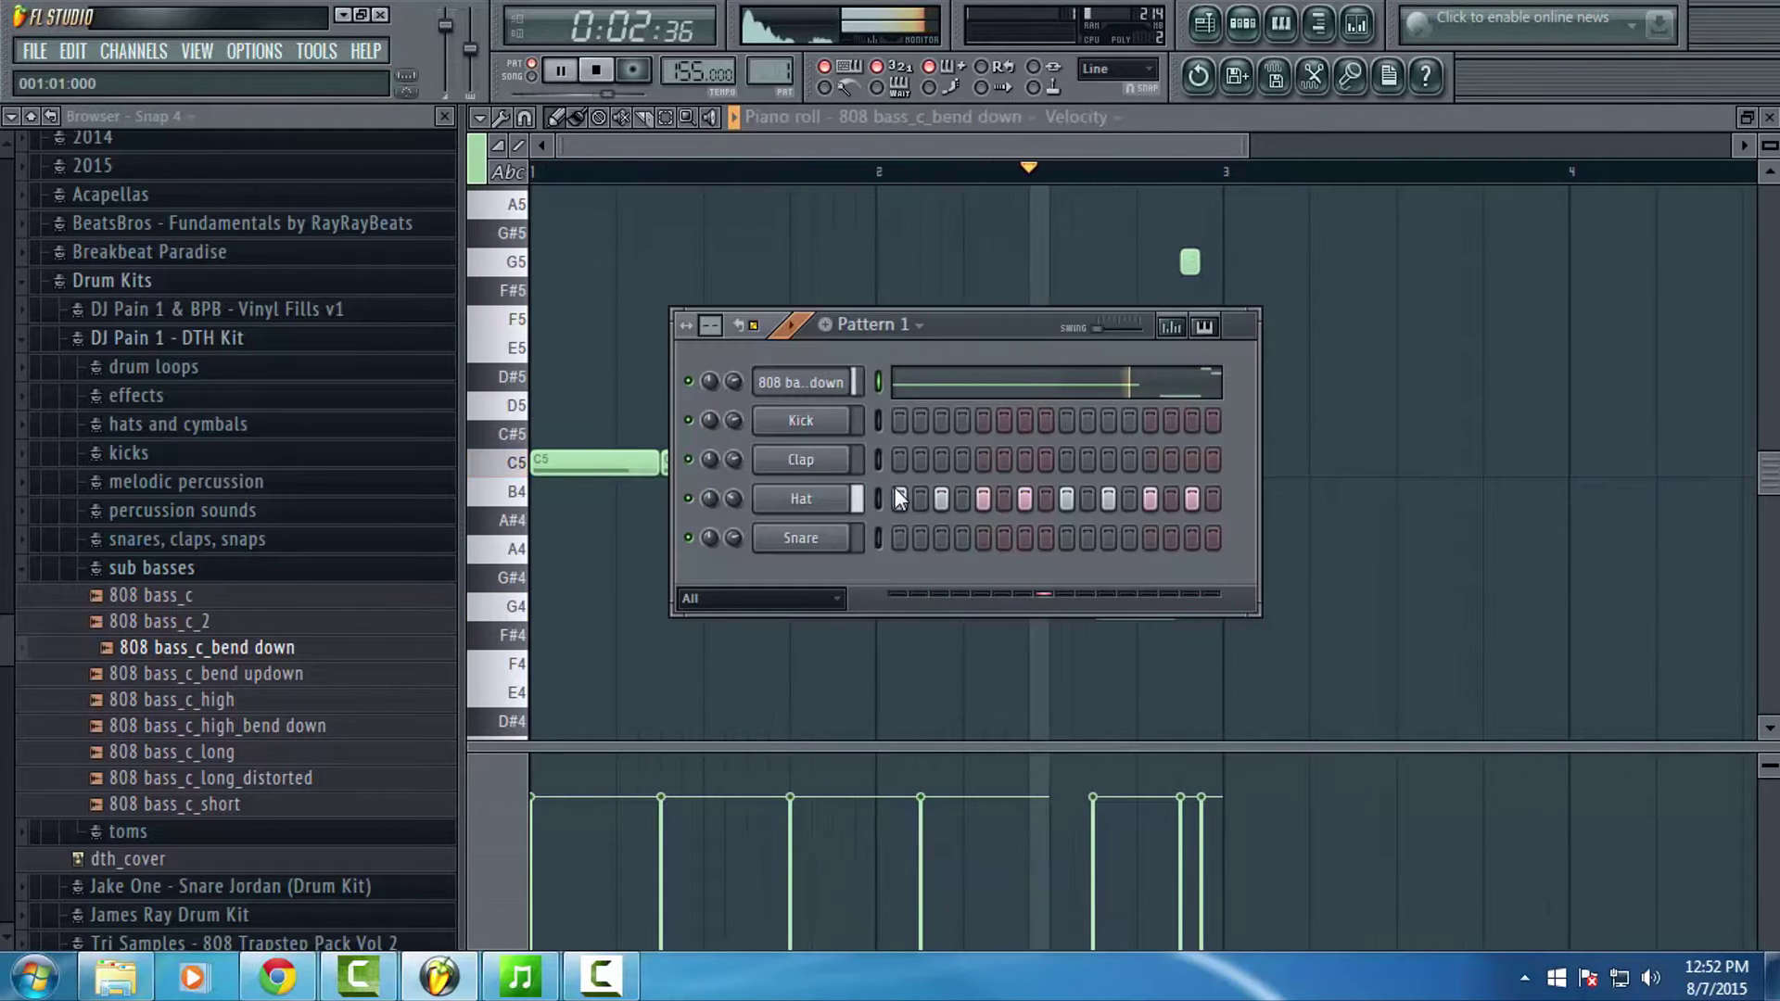
{"action": "left_click", "coordinate": [599, 78]}
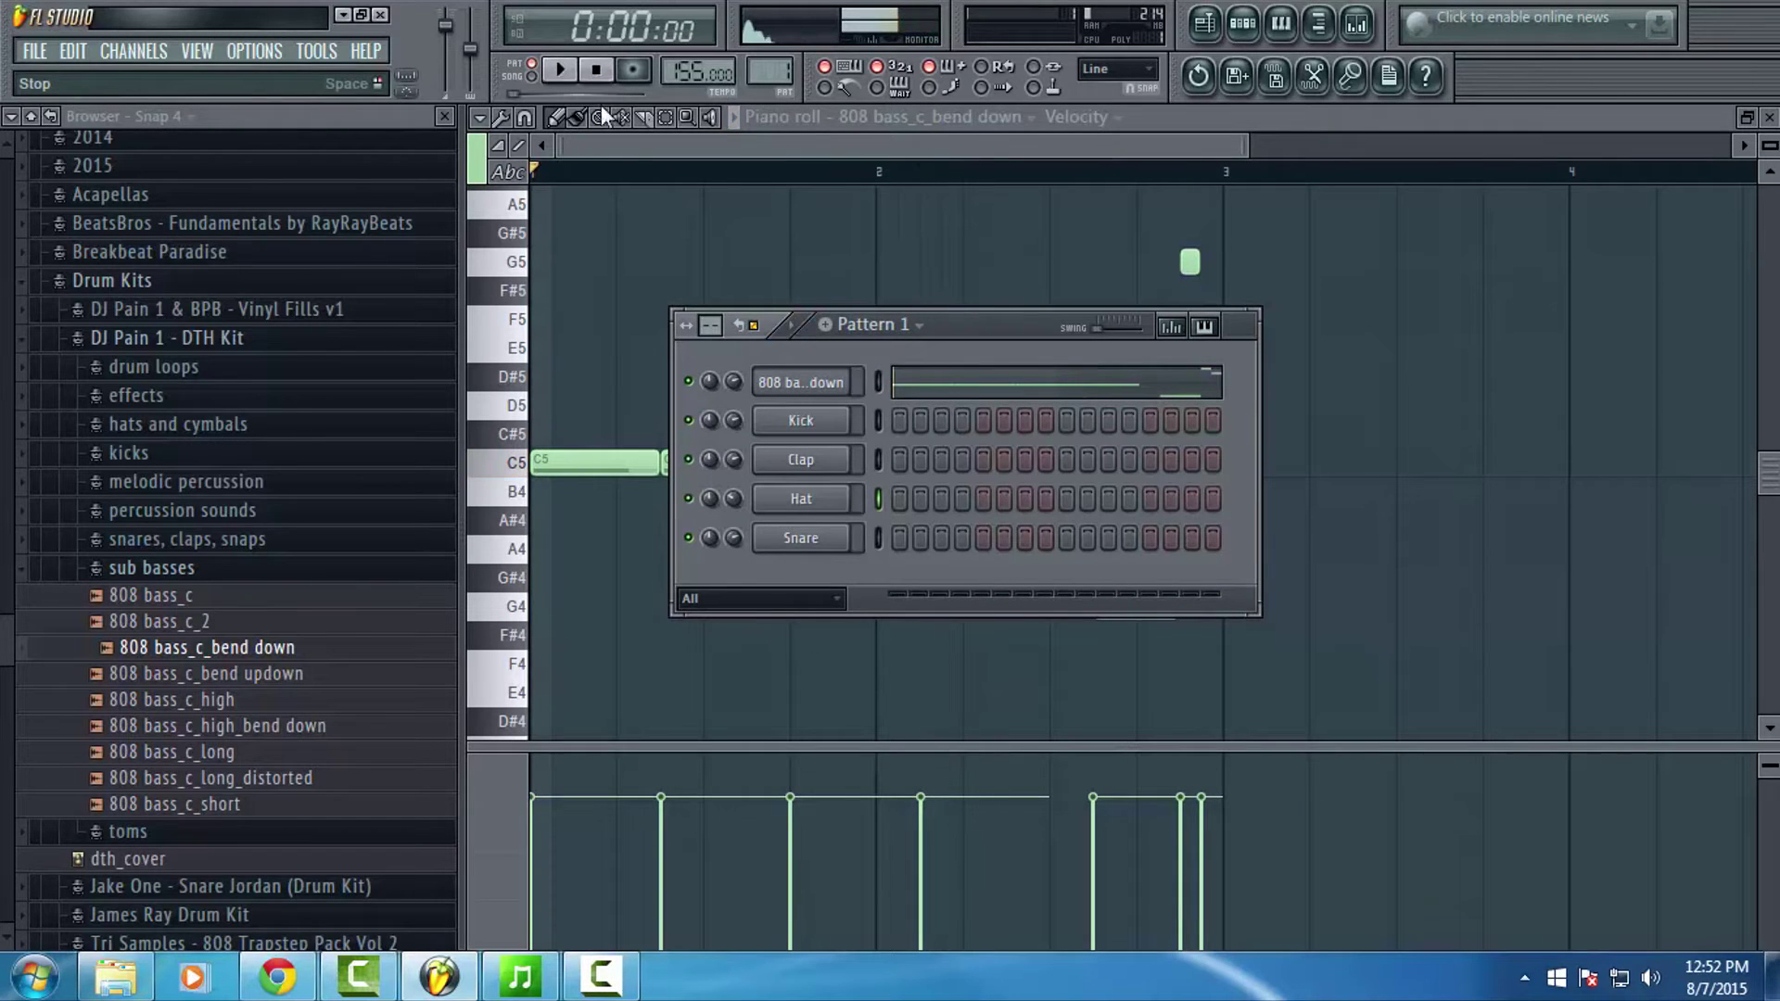
{"action": "left_click", "coordinate": [837, 390]}
{"action": "left_click", "coordinate": [938, 380]}
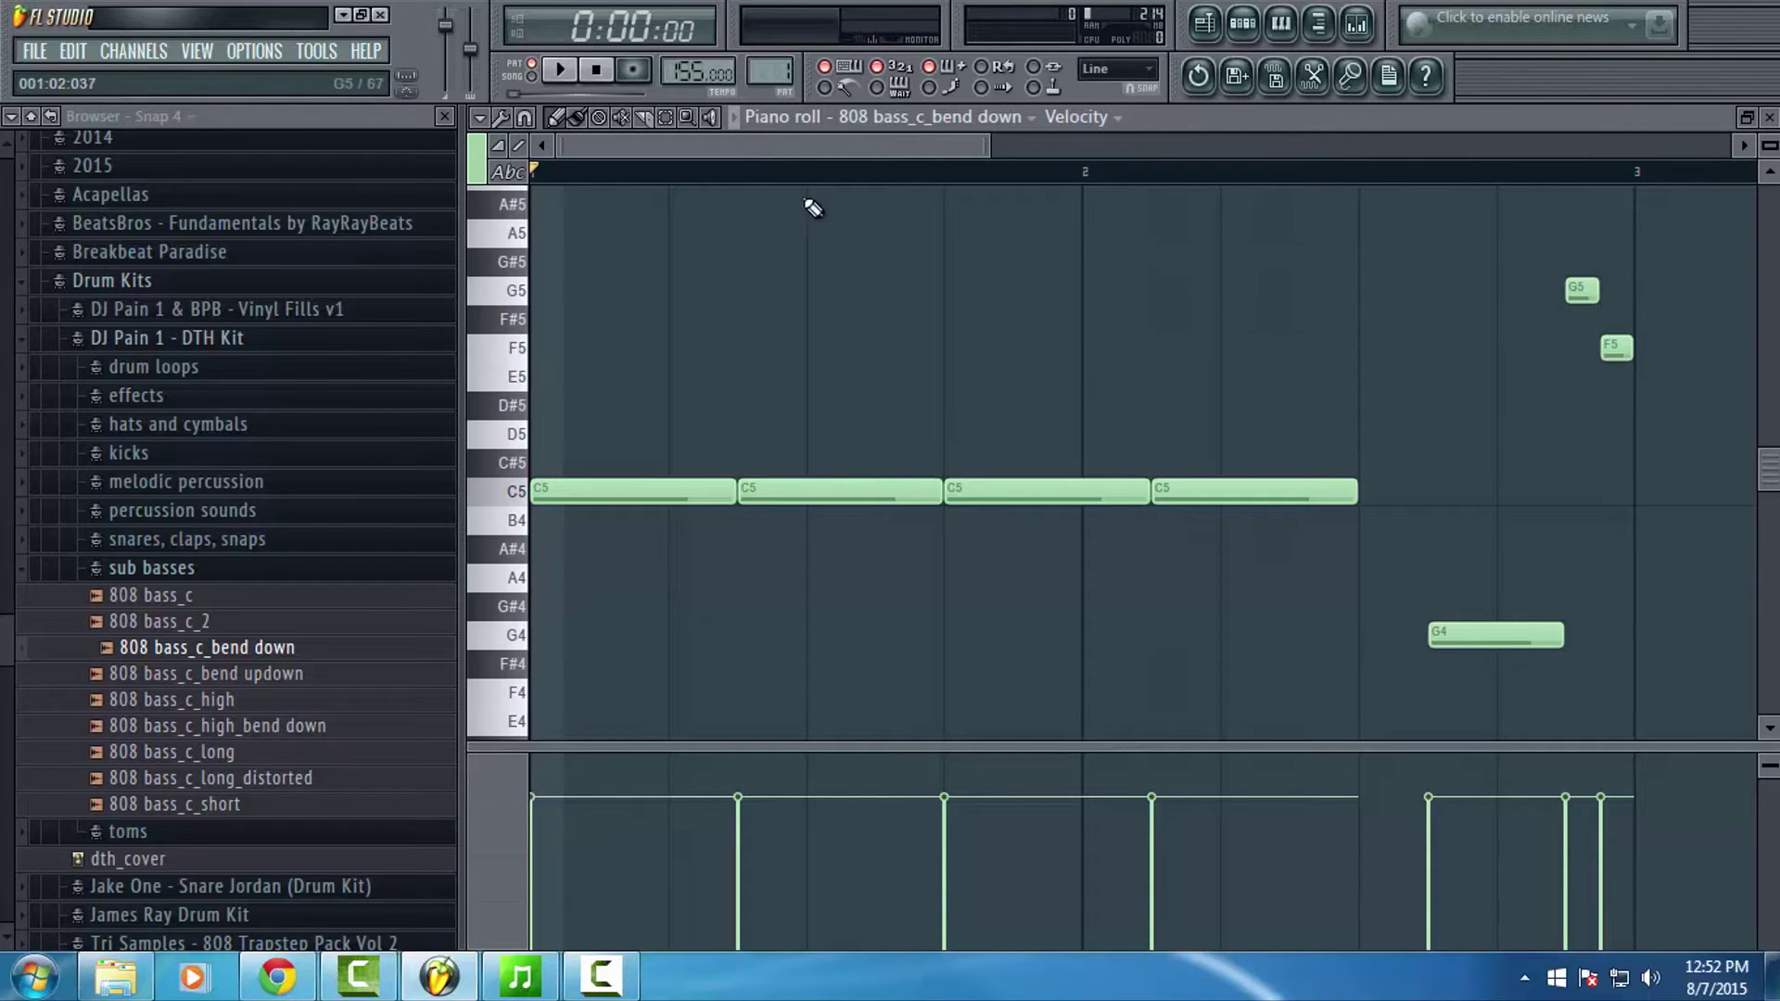
{"action": "left_click", "coordinate": [1242, 23]}
{"action": "left_click", "coordinate": [814, 385]}
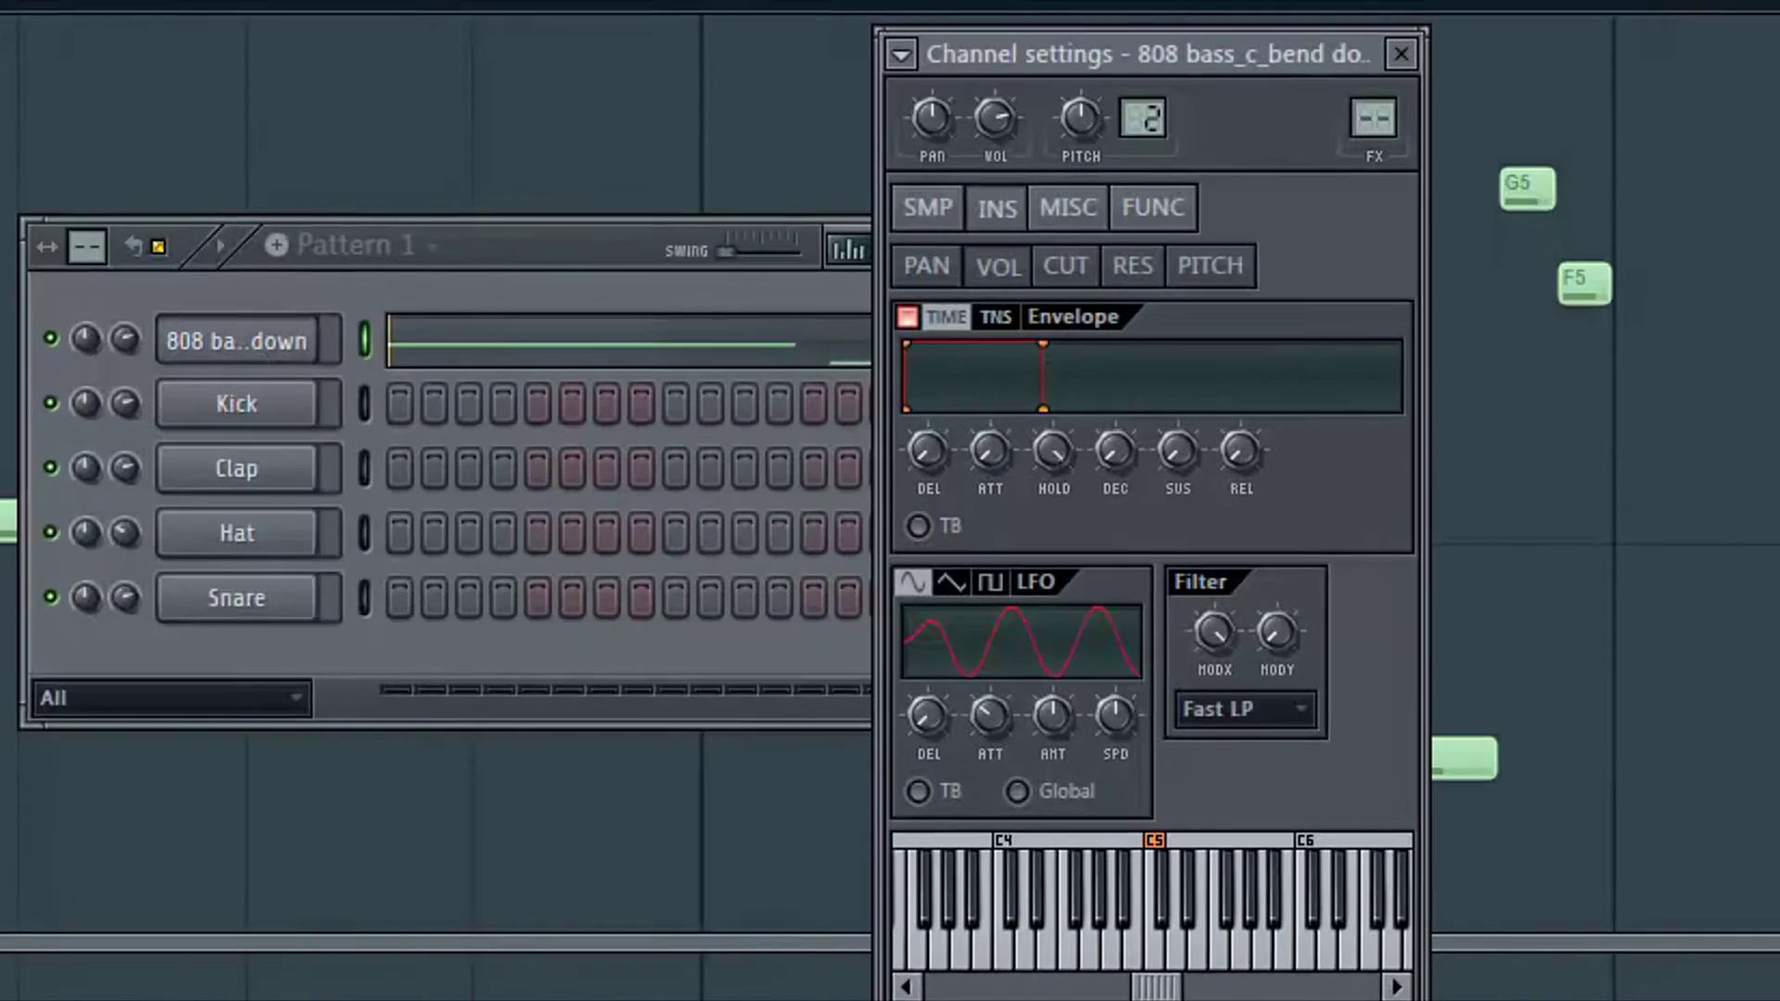
Step: Adjust the envelope hold and stretch the decay, previewing the bass with playback
{"action": "left_click_drag", "start_coordinate": [1054, 451], "coordinate": [1006, 461]}
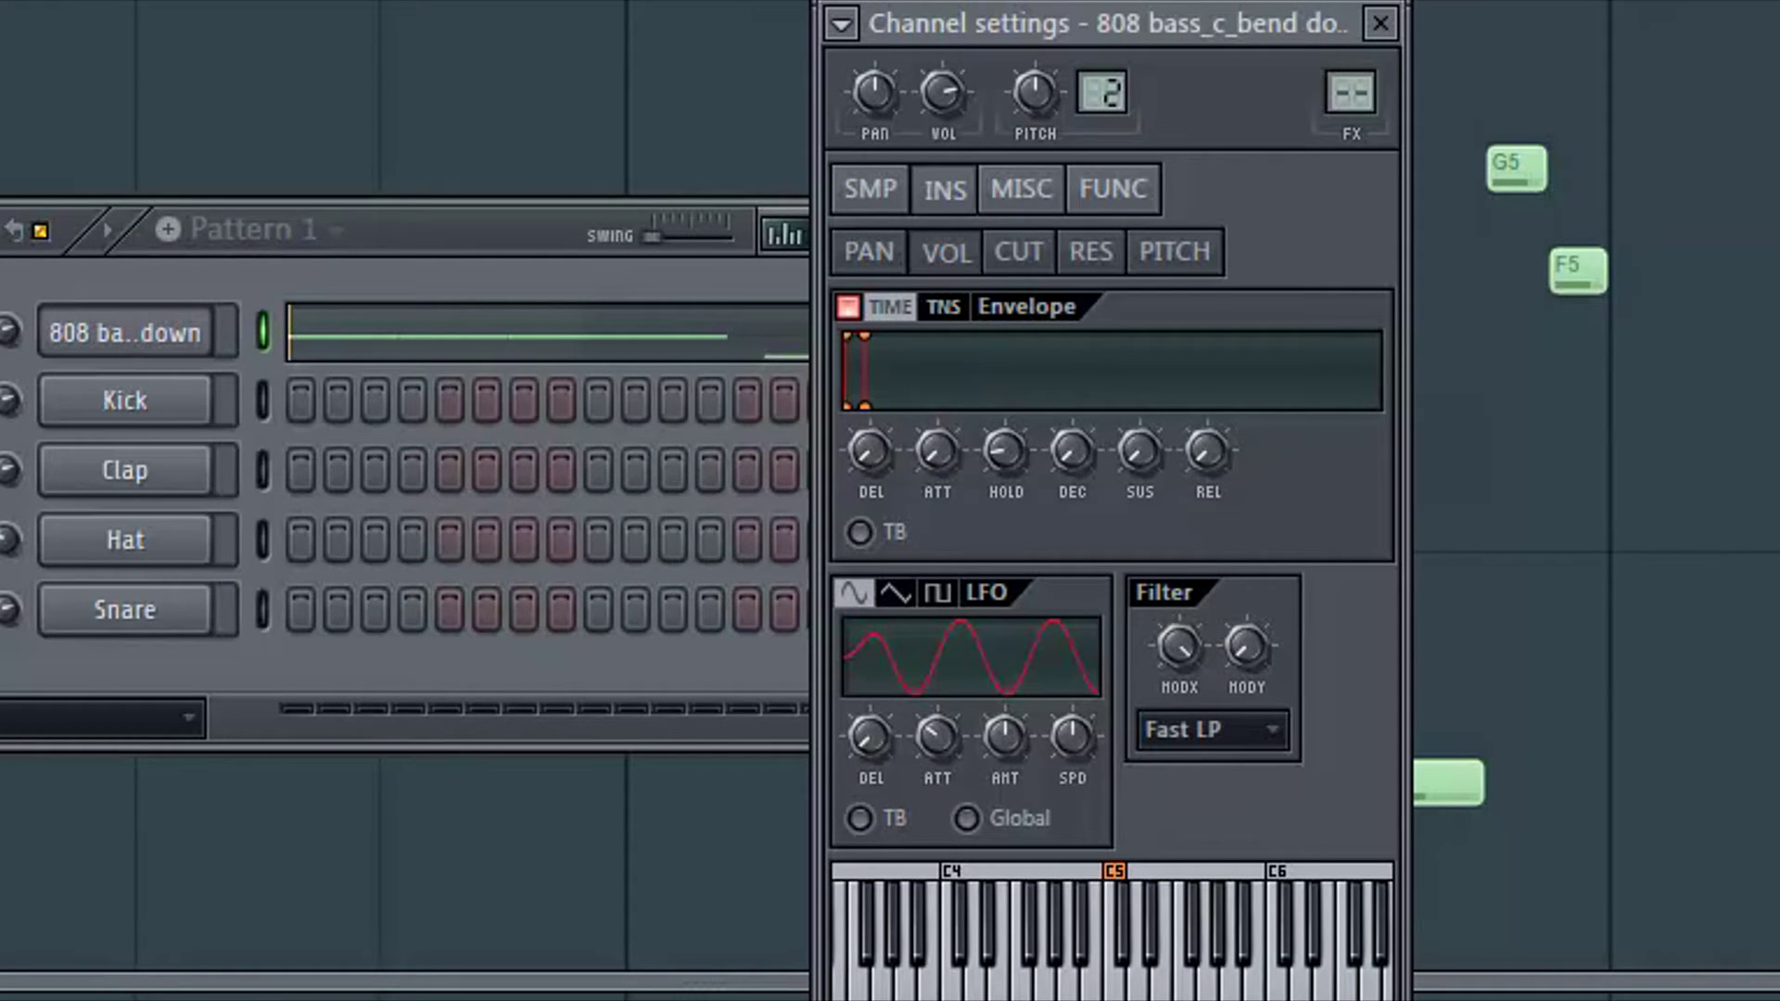
{"action": "key", "text": "space"}
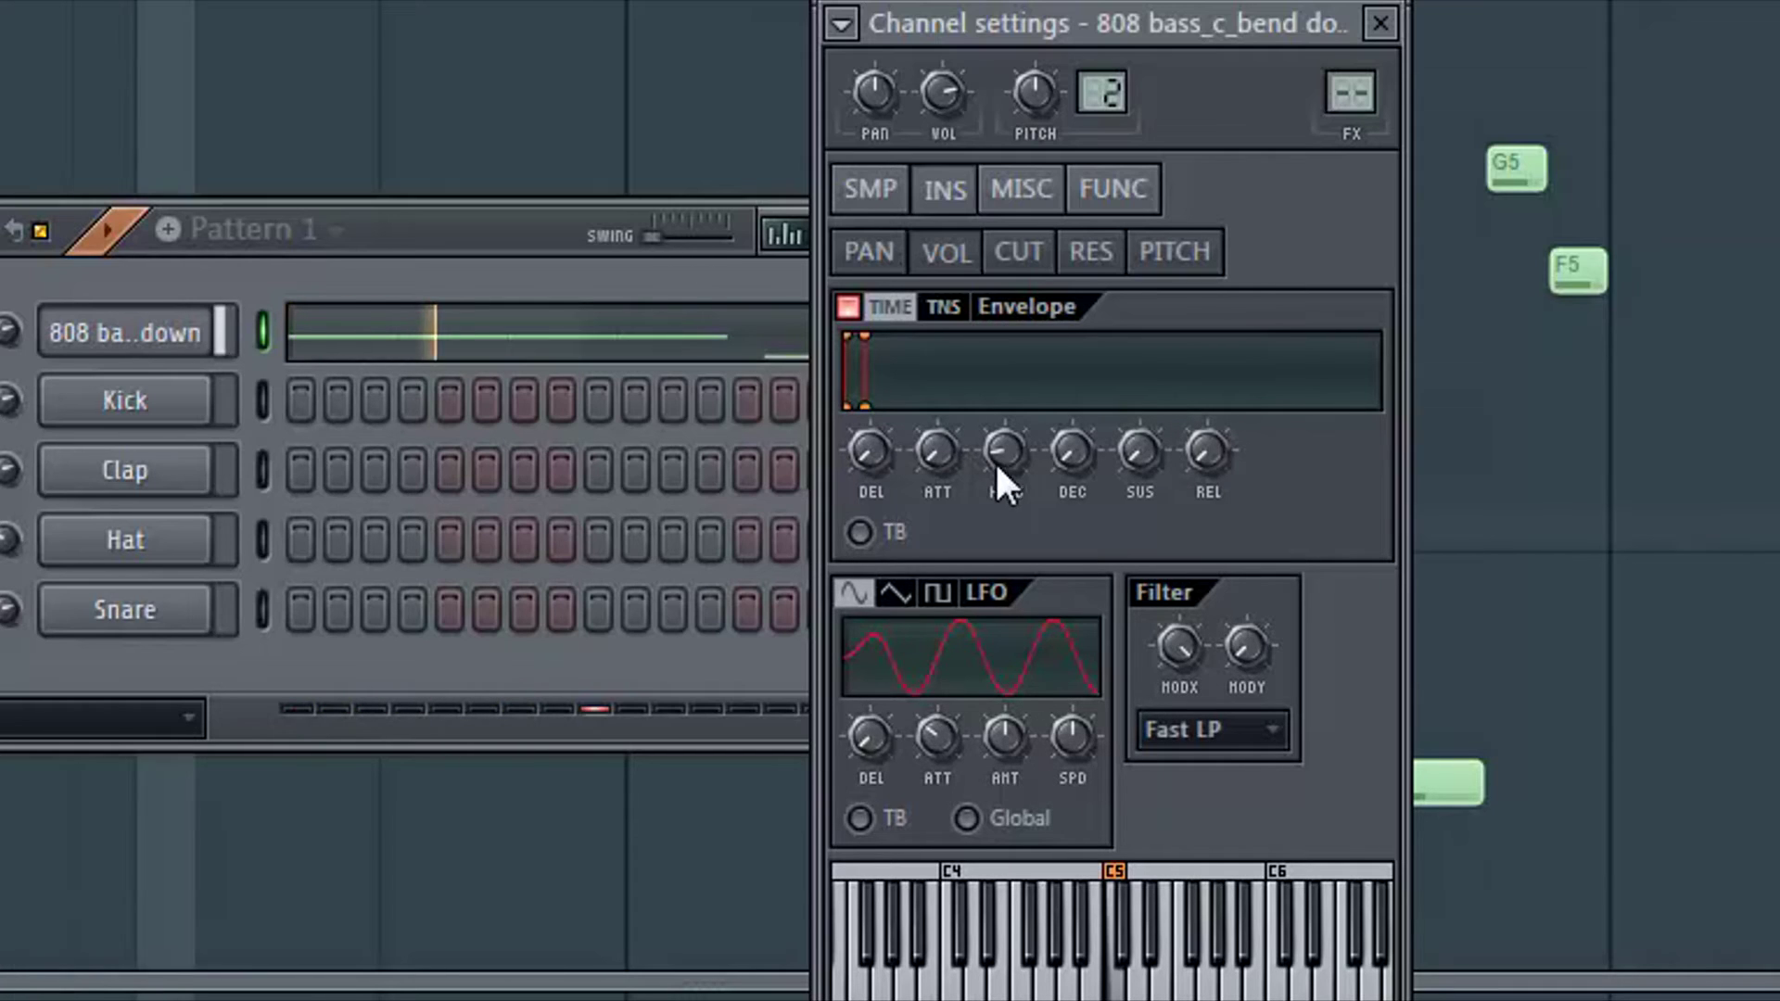
{"action": "mouse_move", "coordinate": [994, 460]}
{"action": "left_mouse_down"}
{"action": "mouse_move", "coordinate": [994, 445]}
{"action": "mouse_move", "coordinate": [994, 468]}
{"action": "left_mouse_up"}
{"action": "key", "text": "space"}
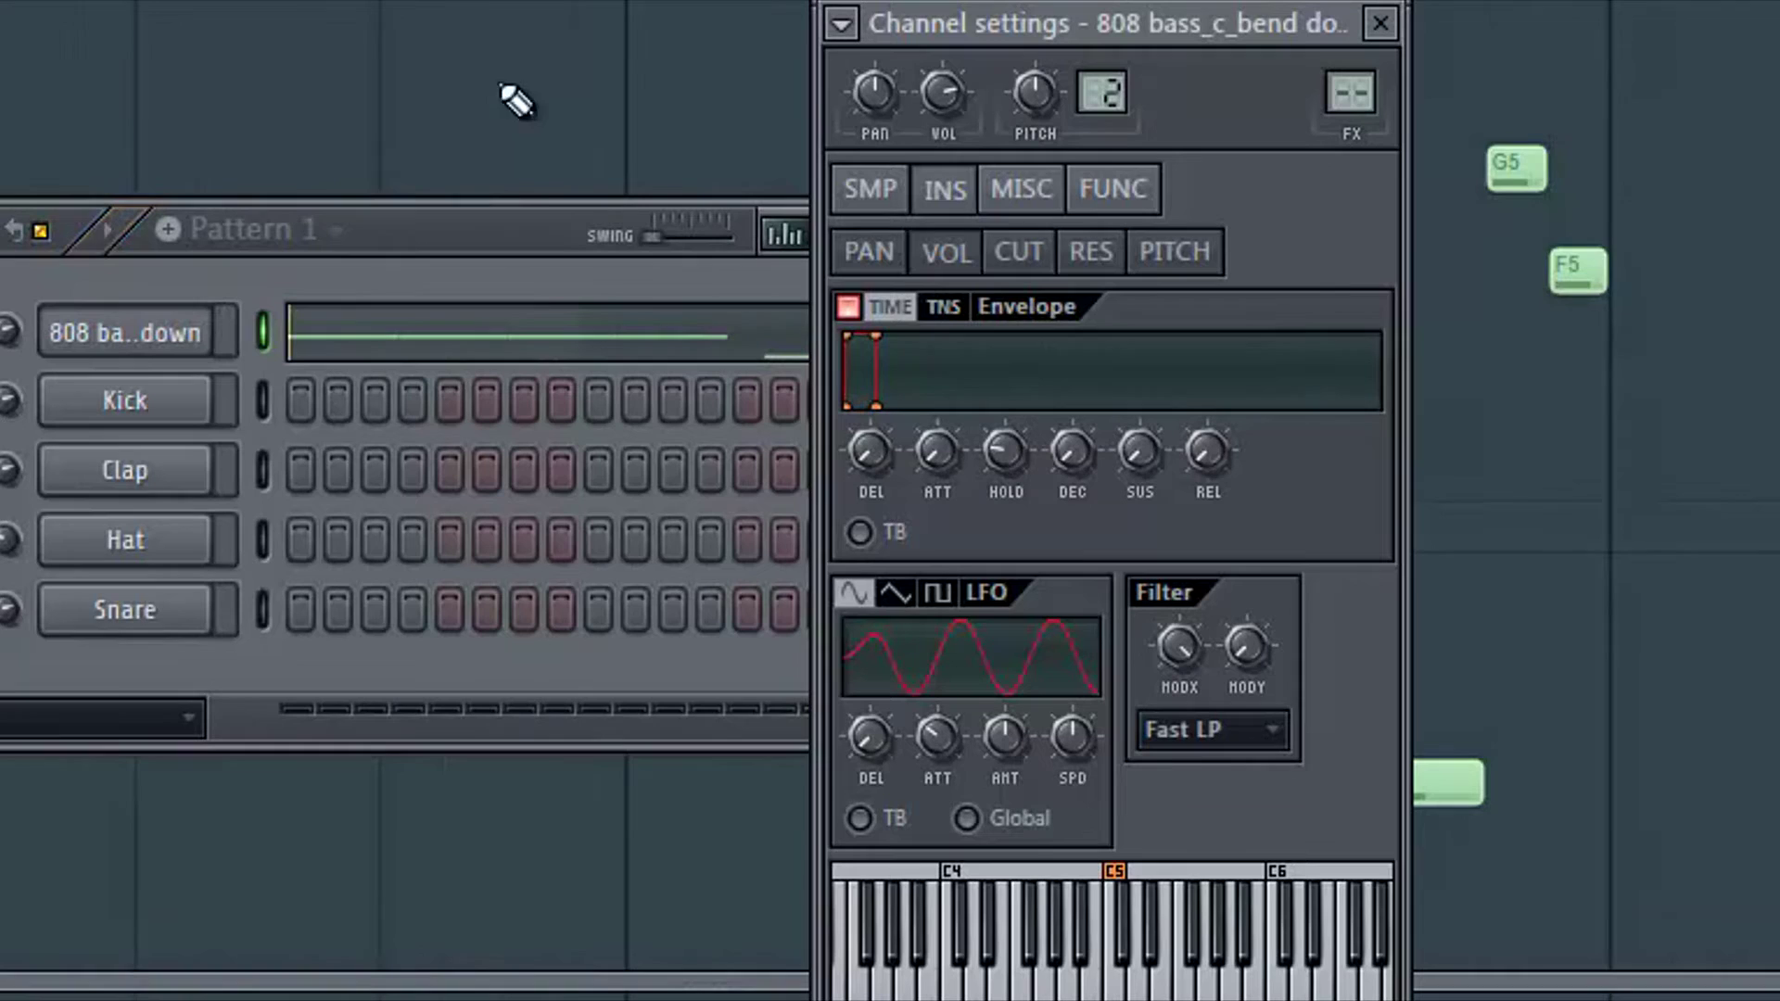
{"action": "left_click_drag", "start_coordinate": [1081, 477], "coordinate": [1080, 452]}
{"action": "key", "text": "space"}
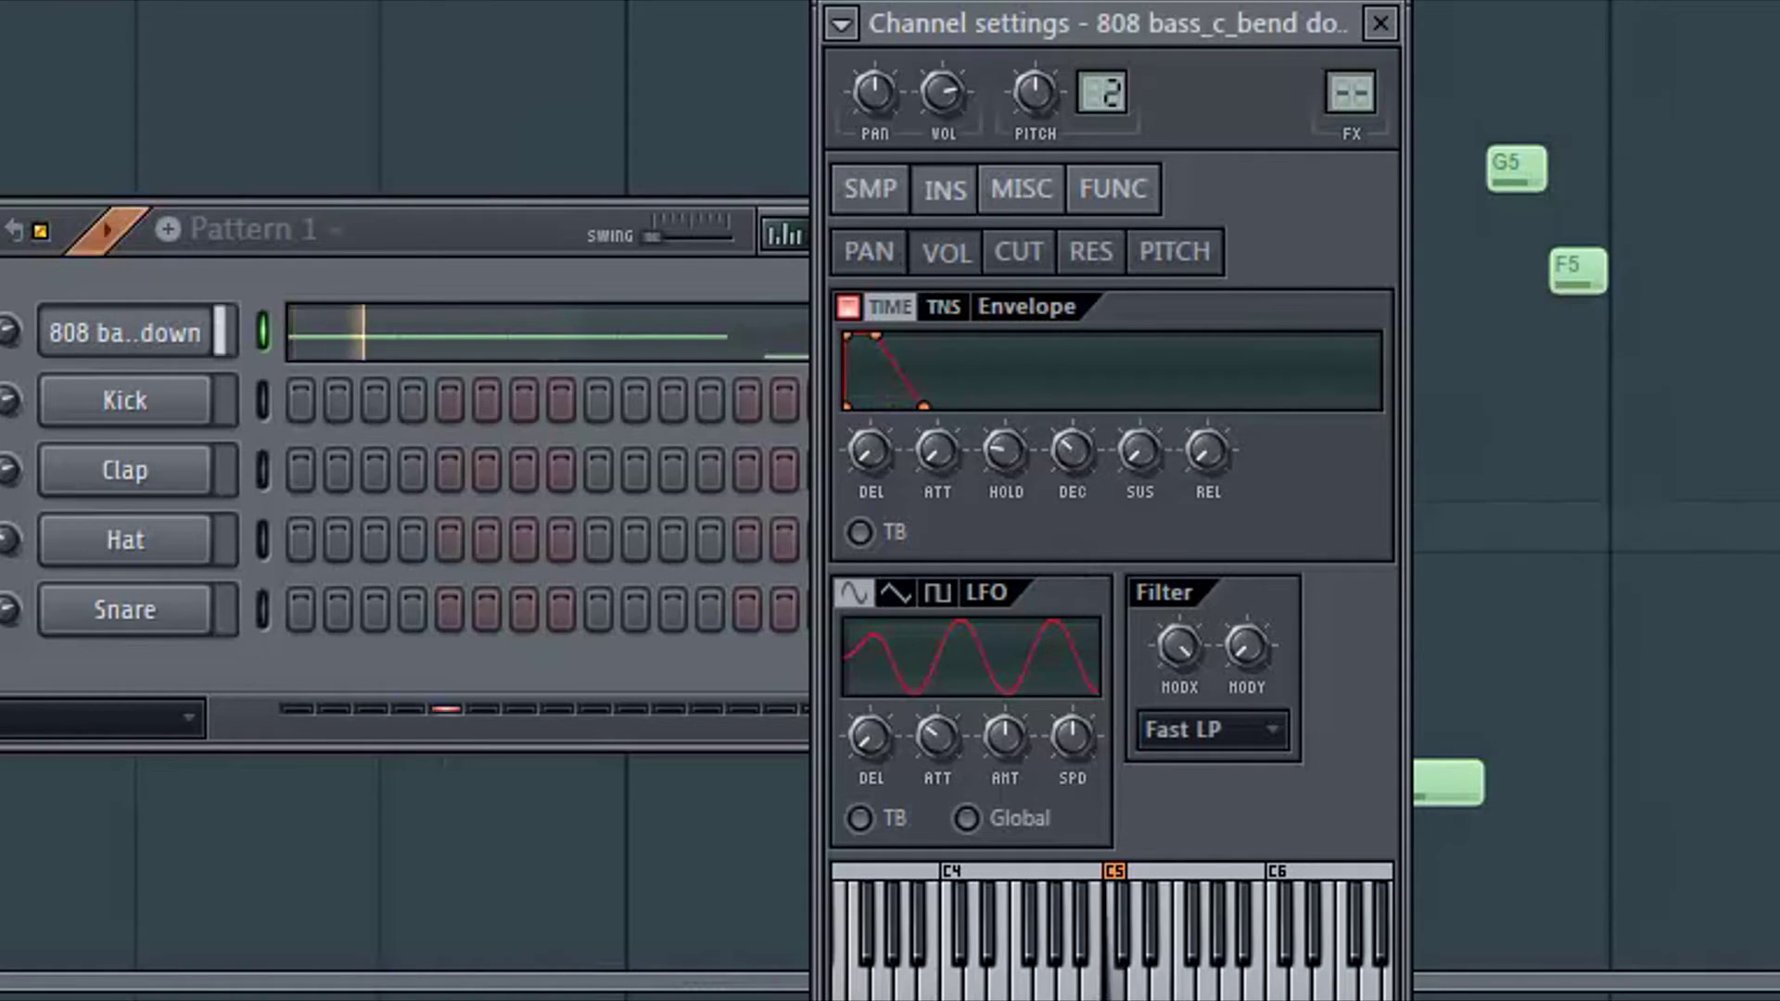
{"action": "left_click", "coordinate": [1380, 25]}
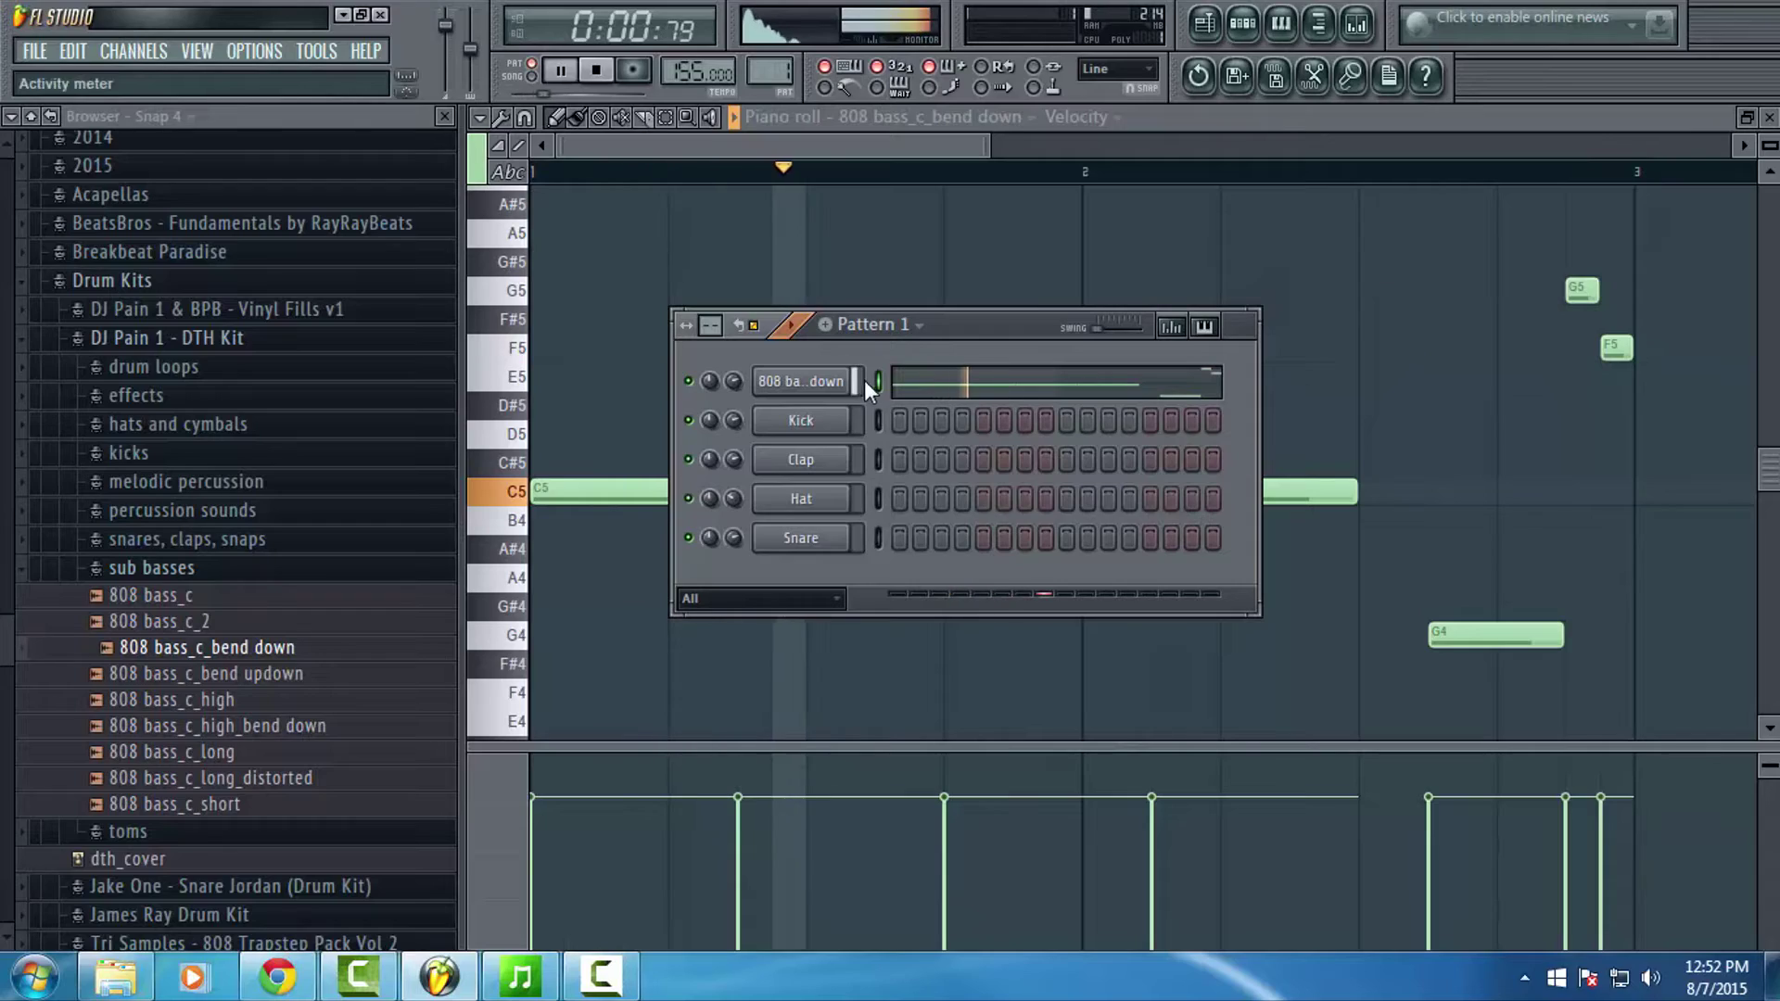
{"action": "left_click", "coordinate": [193, 335]}
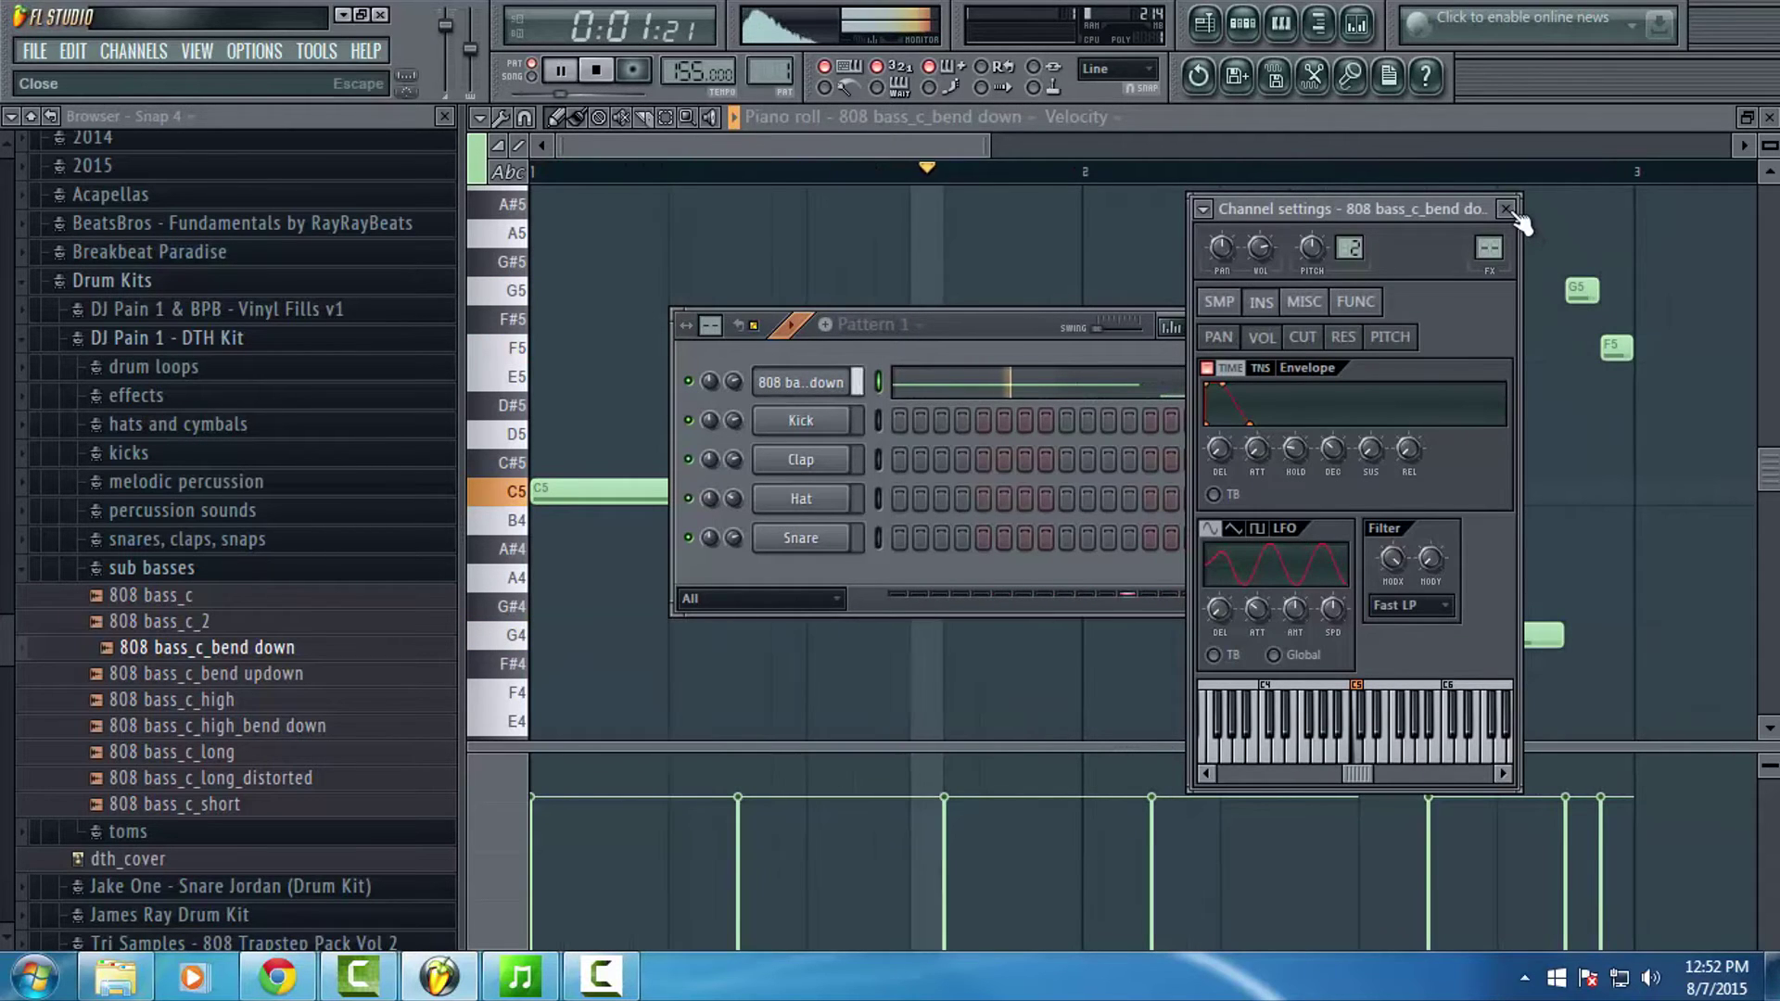
Step: Load EQUO into the first effect slot of mixer Insert 10
{"action": "left_click", "coordinate": [597, 72]}
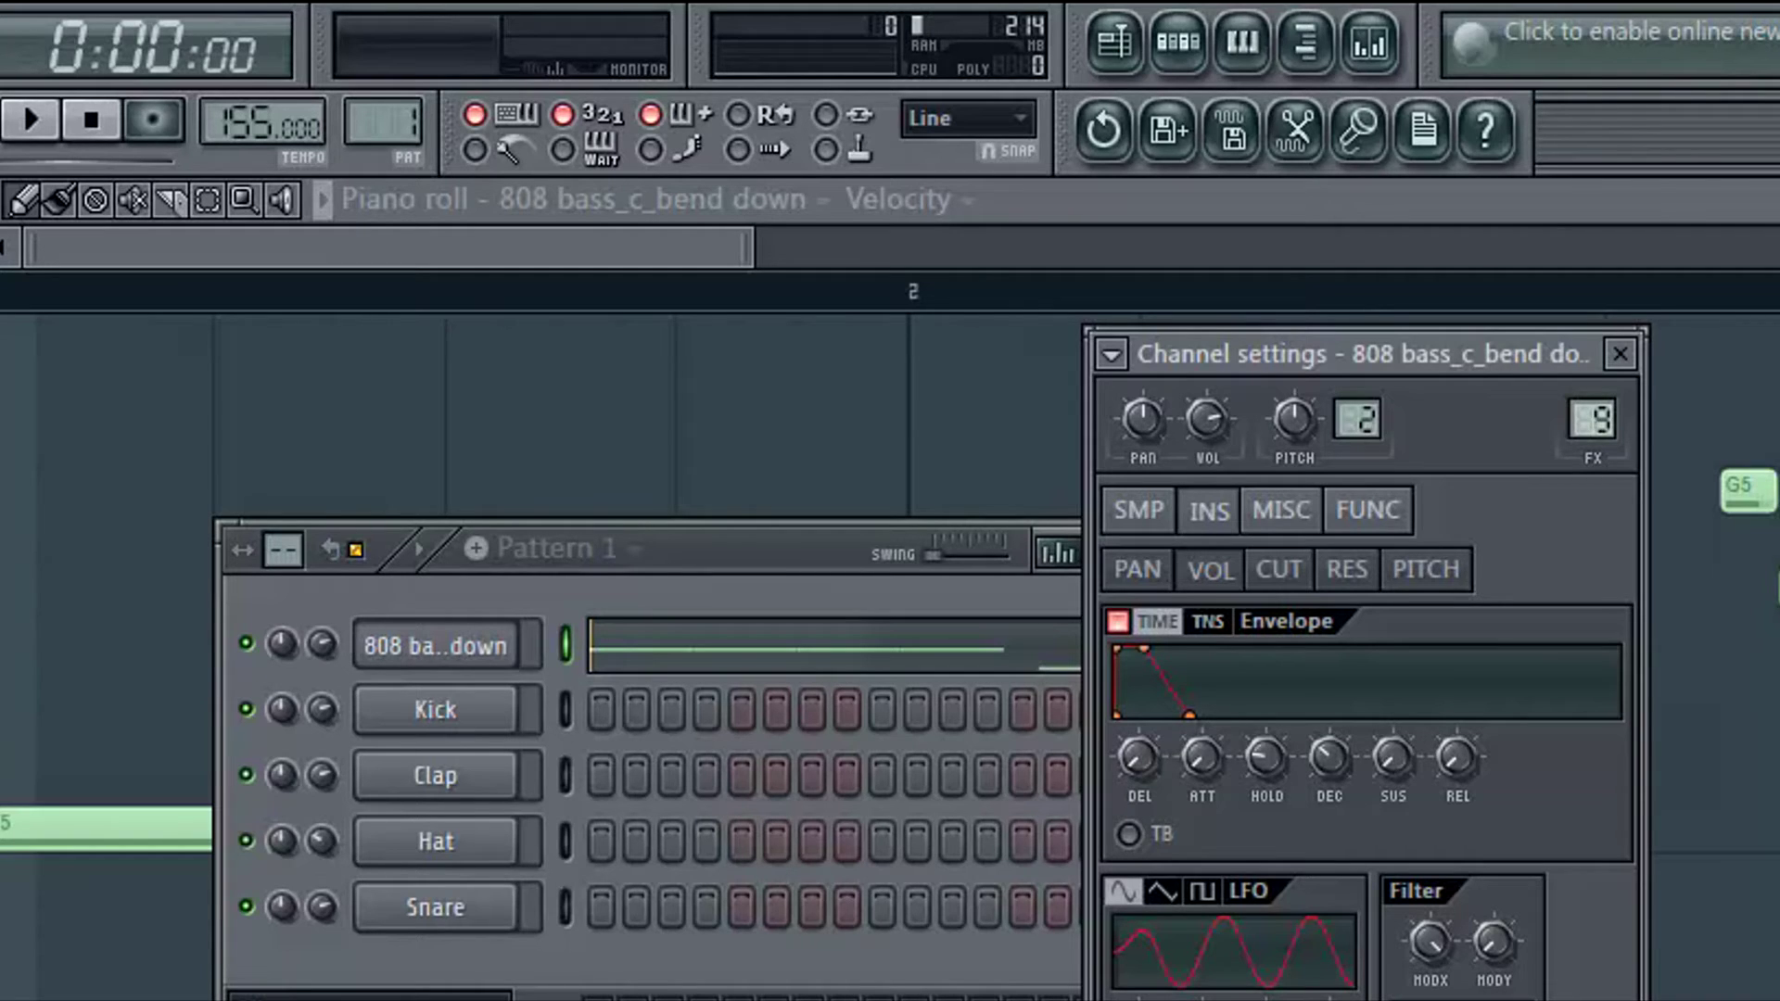
{"action": "left_click", "coordinate": [1381, 54]}
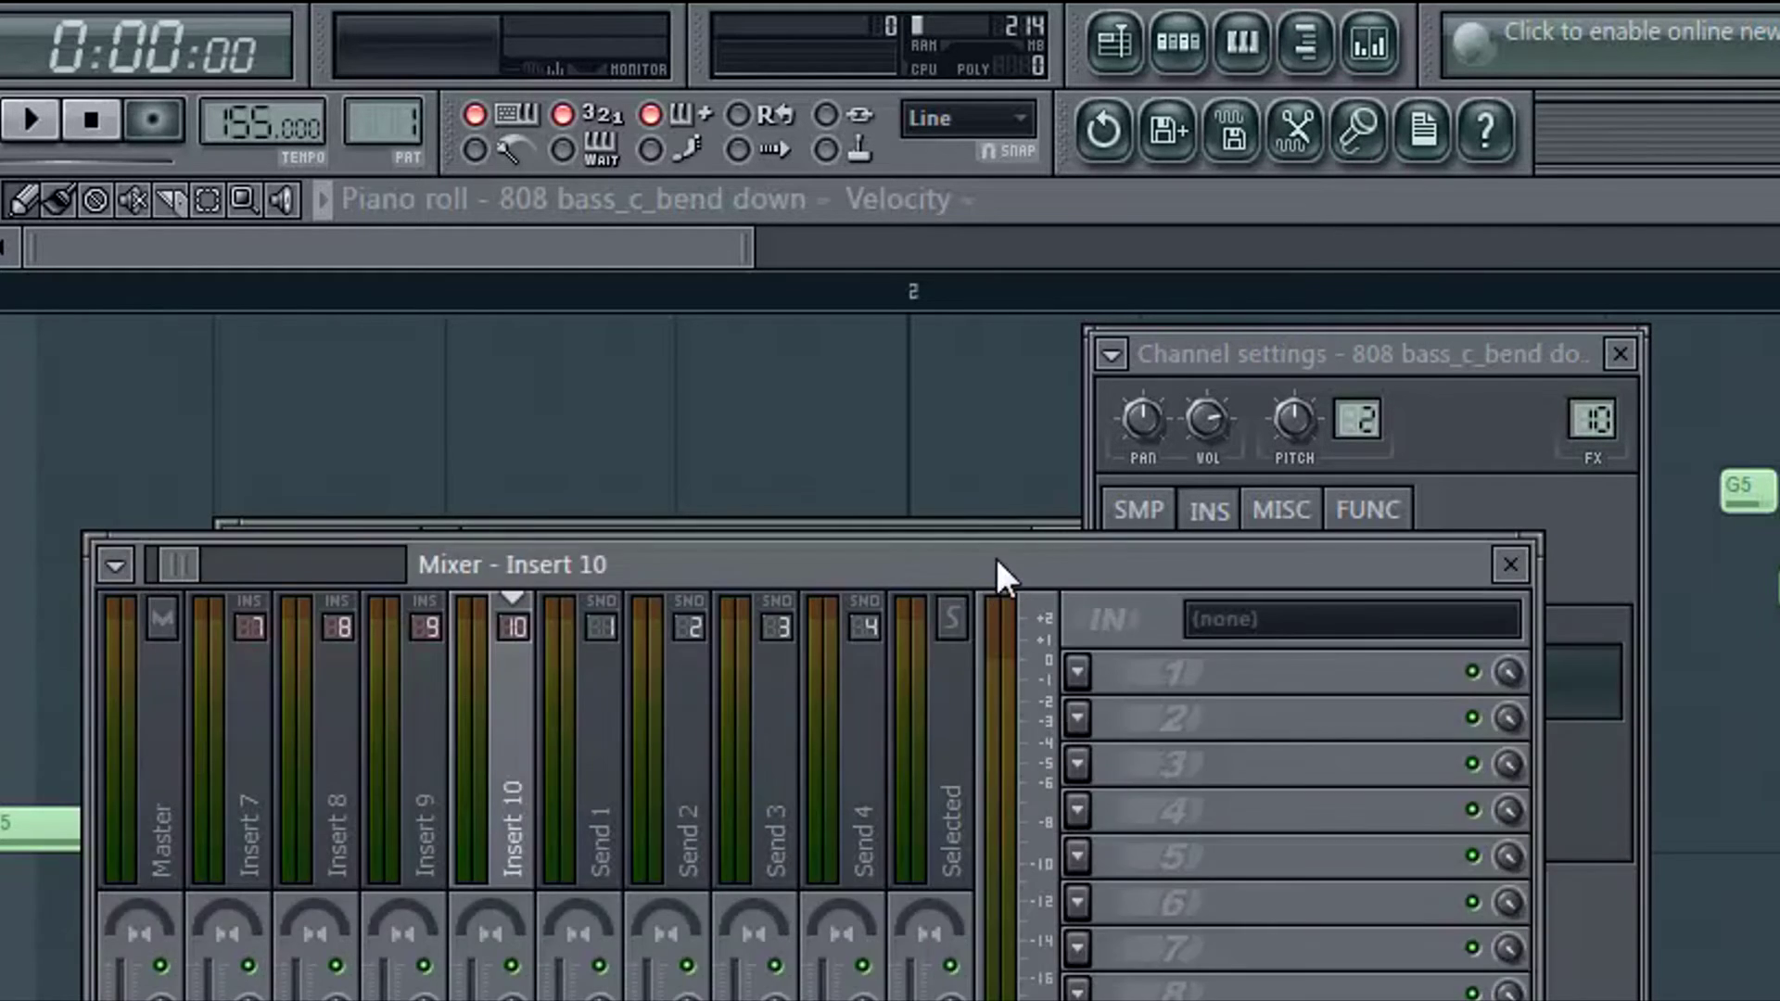
{"action": "left_click_drag", "start_coordinate": [998, 561], "coordinate": [1304, 693]}
{"action": "left_click_drag", "start_coordinate": [801, 561], "coordinate": [724, 423]}
{"action": "left_click", "coordinate": [30, 121]}
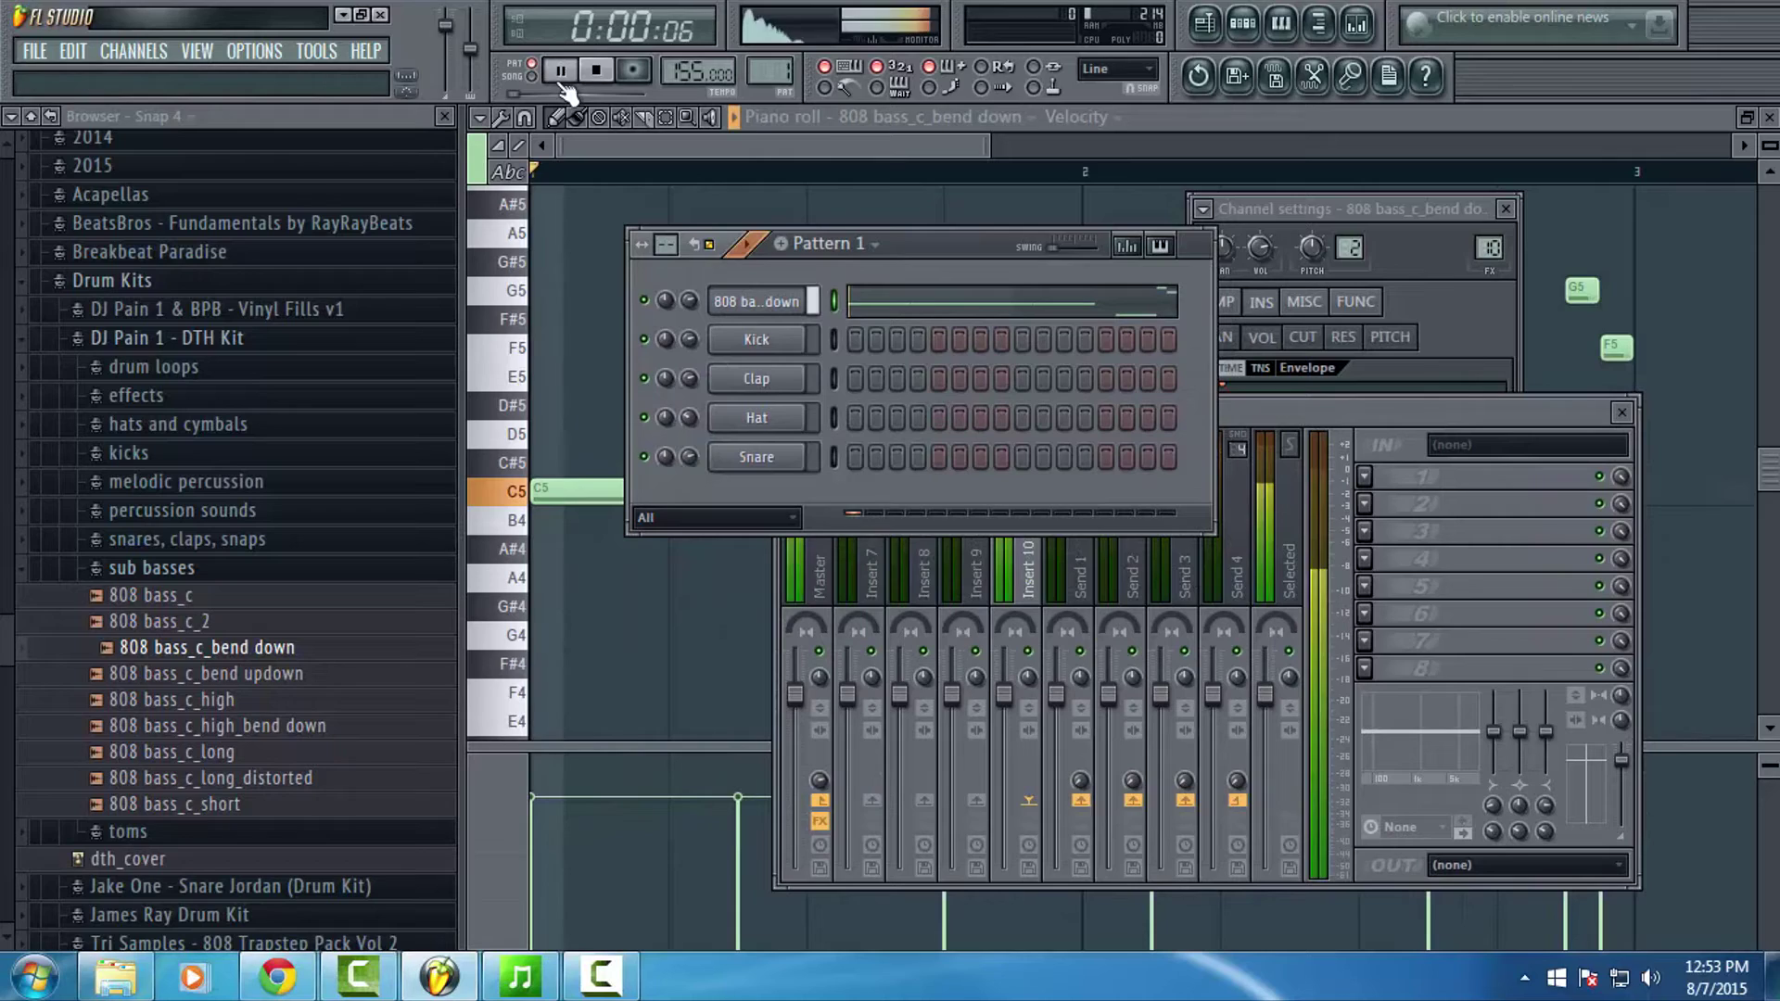
{"action": "left_click", "coordinate": [1547, 703]}
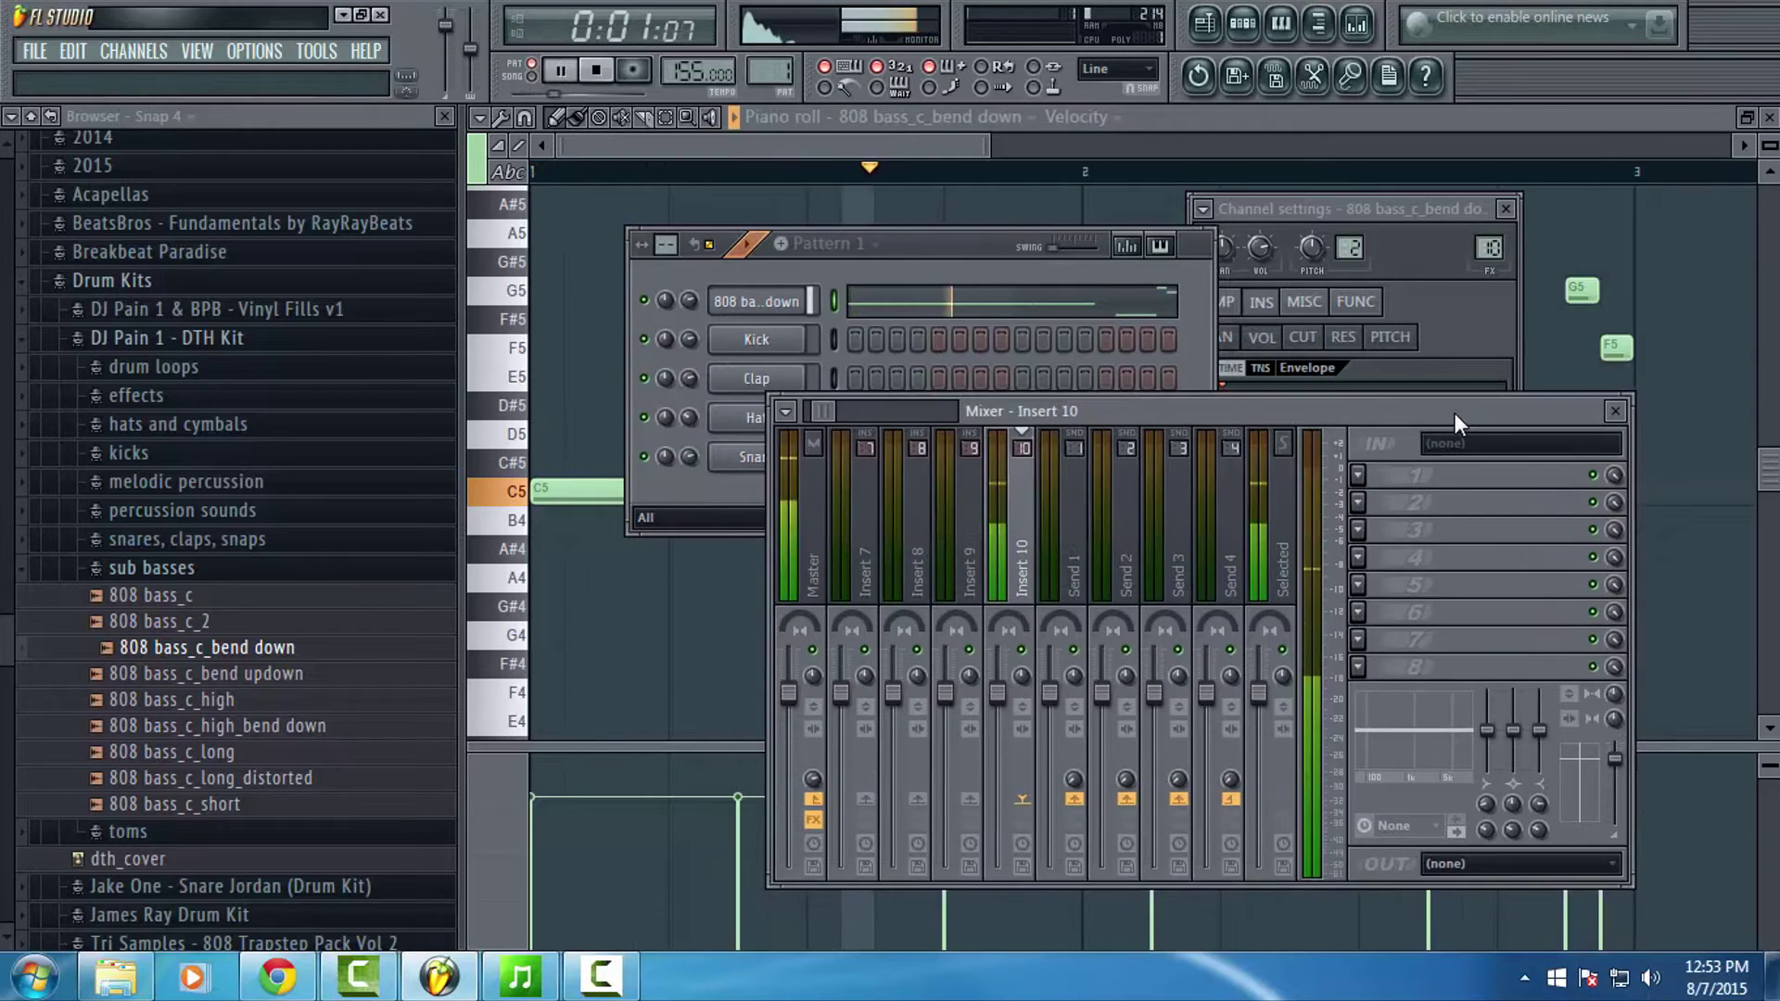
{"action": "left_click_drag", "start_coordinate": [1455, 414], "coordinate": [1392, 397]}
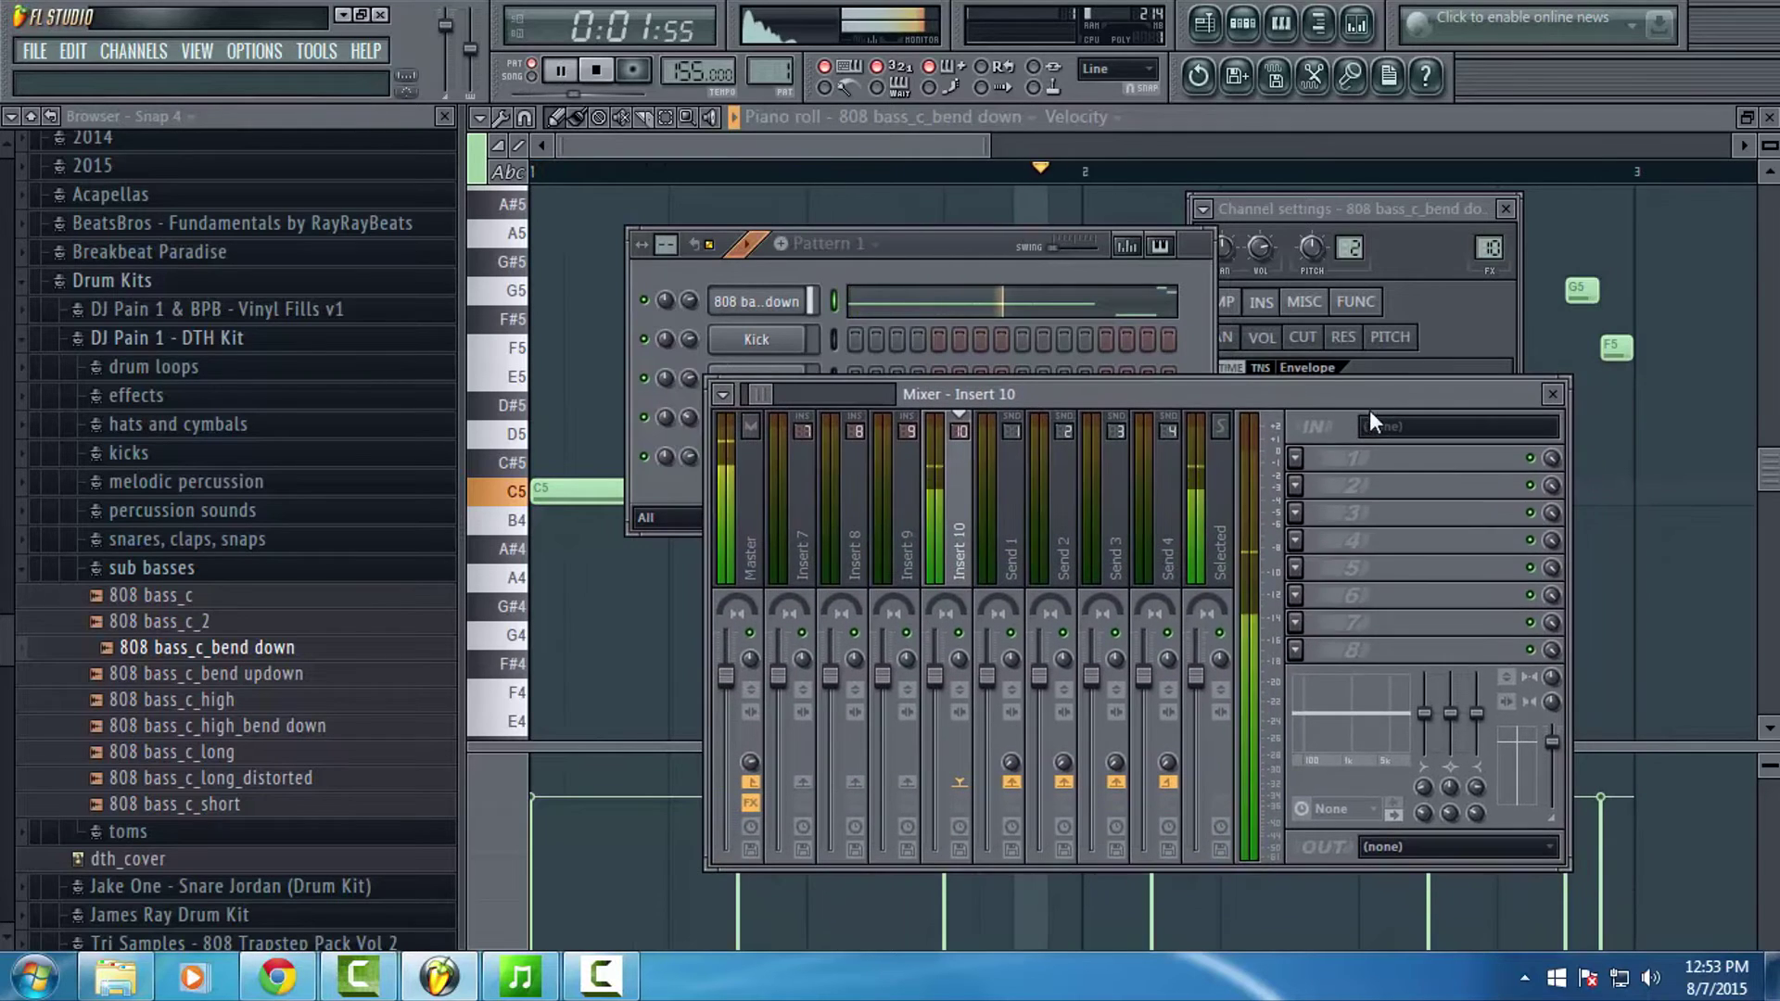
{"action": "left_click", "coordinate": [1295, 458]}
{"action": "left_click", "coordinate": [1272, 419]}
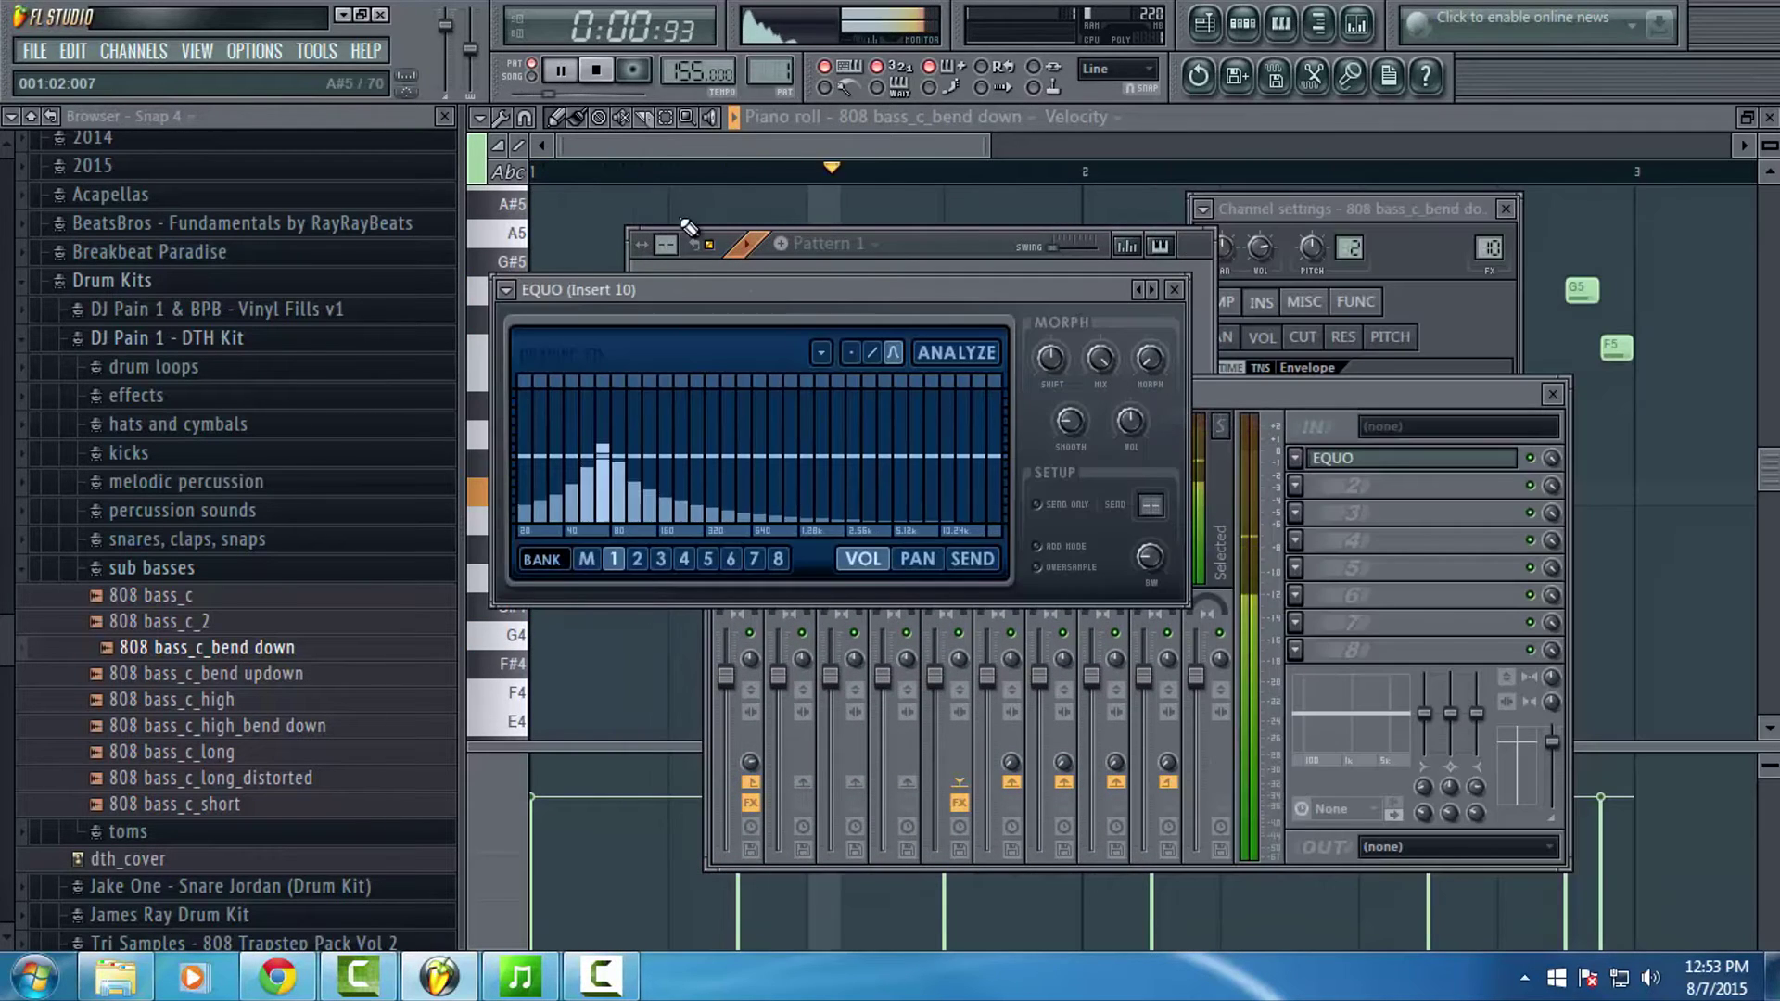
Step: Shape the EQUO curve to boost the low-mids around 160–320Hz while listening
{"action": "key", "text": "space"}
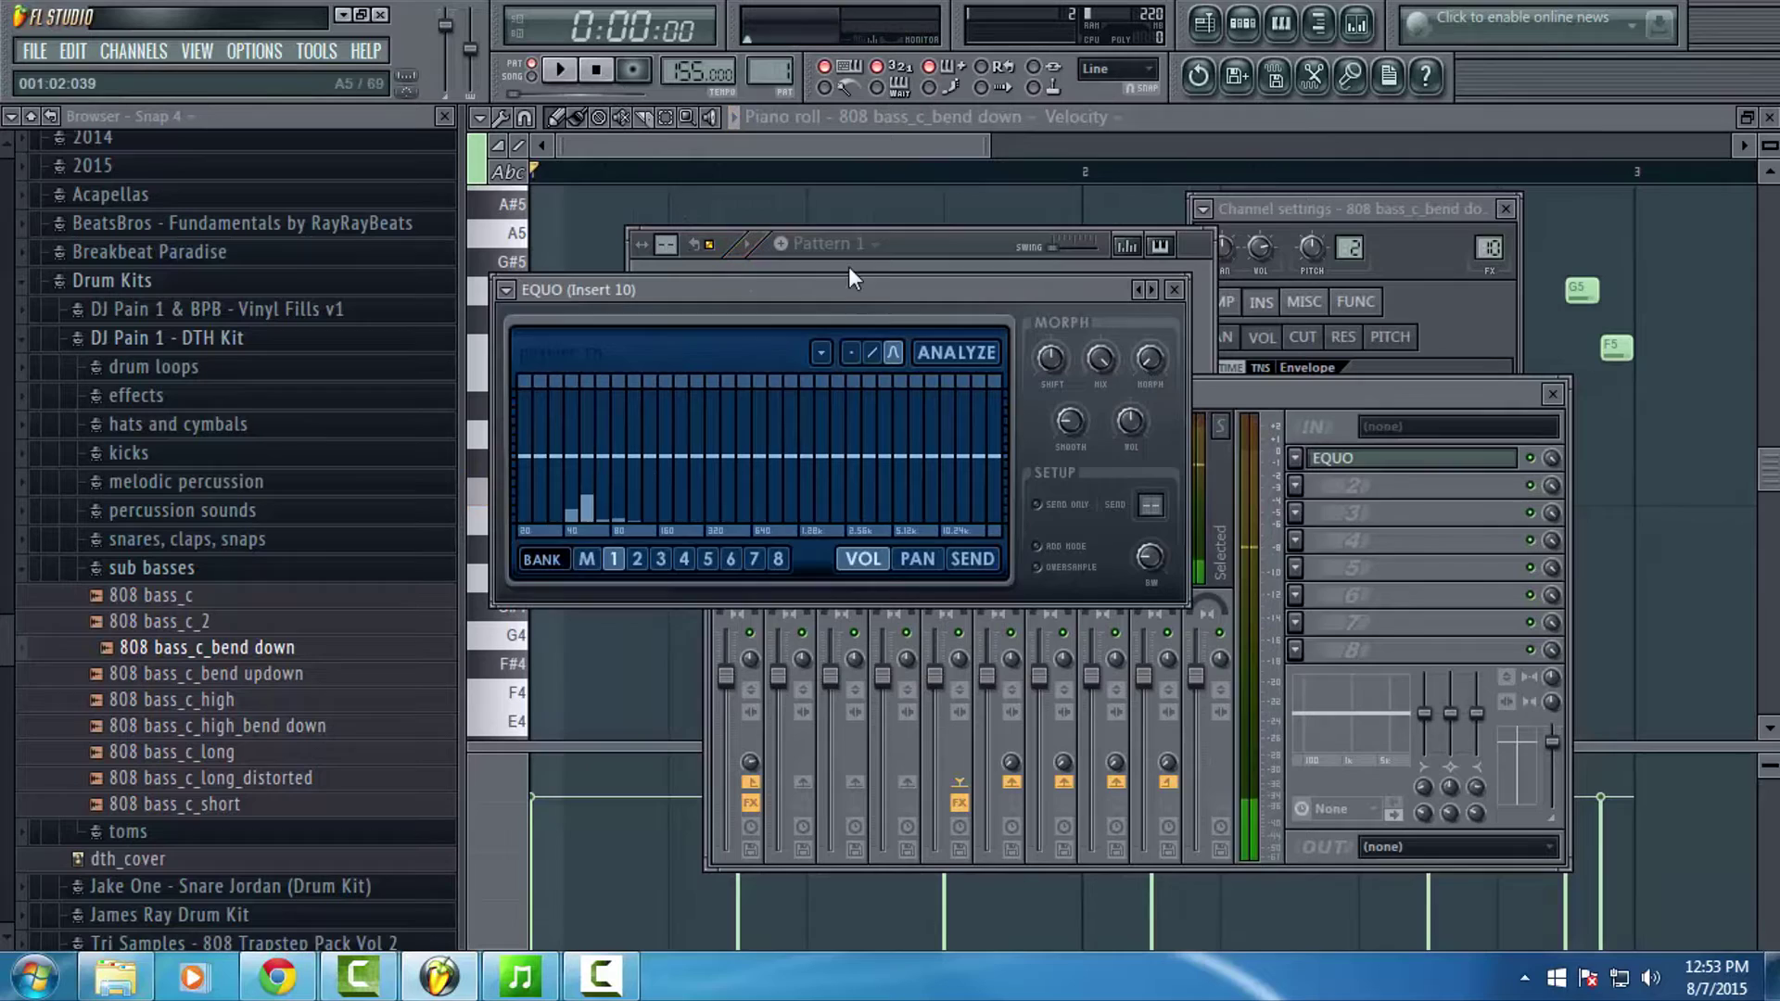
{"action": "left_click_drag", "start_coordinate": [859, 297], "coordinate": [1137, 297]}
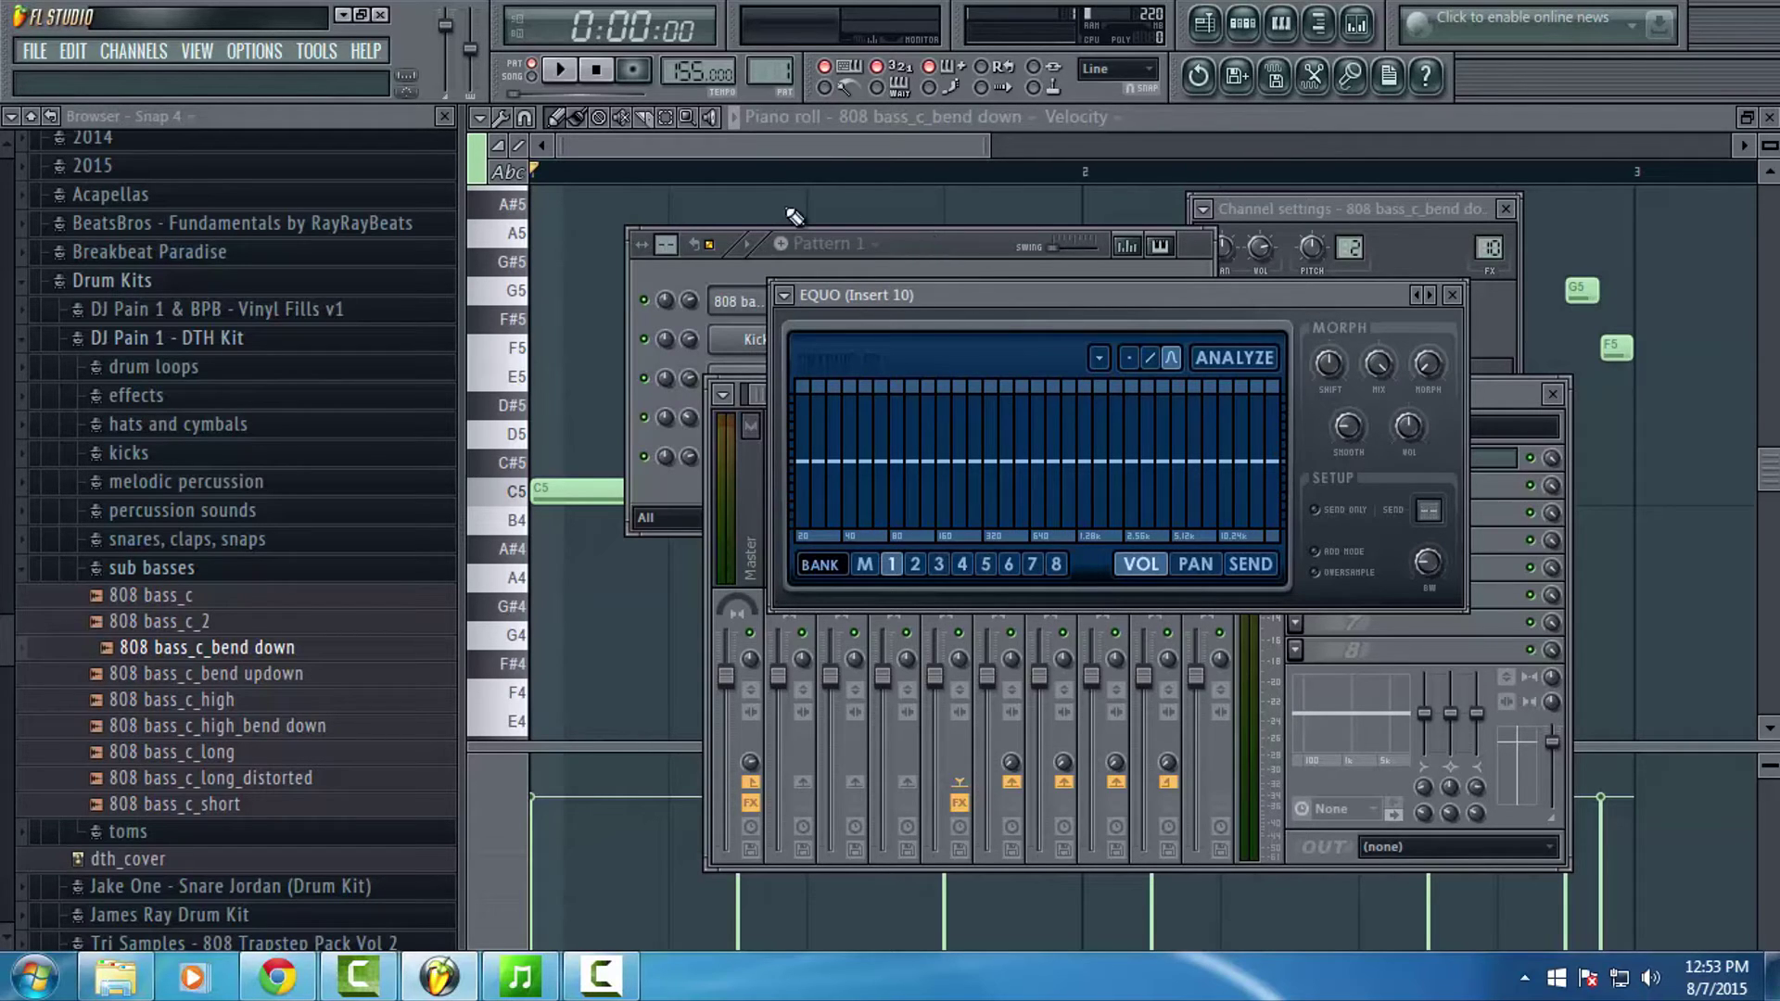
{"action": "left_click", "coordinate": [560, 71]}
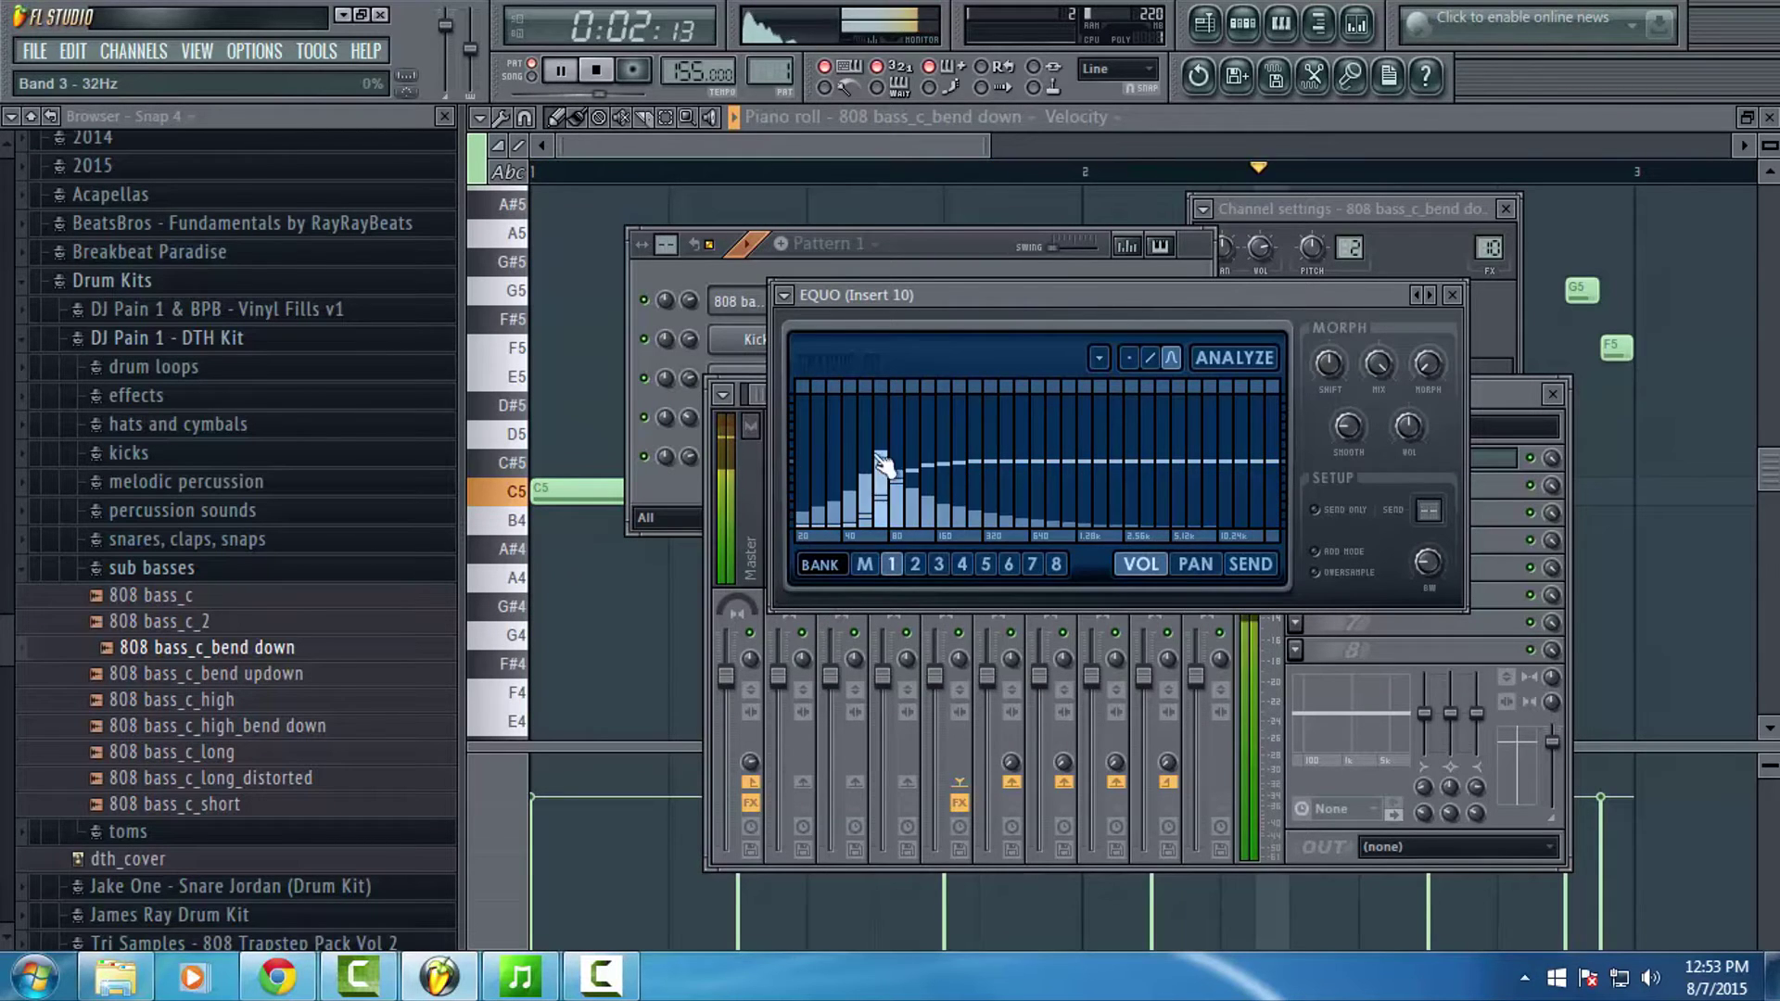
{"action": "mouse_move", "coordinate": [854, 464]}
{"action": "left_mouse_down"}
{"action": "mouse_move", "coordinate": [942, 479]}
{"action": "mouse_move", "coordinate": [926, 449]}
{"action": "mouse_move", "coordinate": [965, 434]}
{"action": "mouse_move", "coordinate": [927, 437]}
{"action": "mouse_move", "coordinate": [1010, 428]}
{"action": "mouse_move", "coordinate": [1289, 475]}
{"action": "mouse_move", "coordinate": [1248, 514]}
{"action": "mouse_move", "coordinate": [1141, 464]}
{"action": "mouse_move", "coordinate": [1001, 473]}
{"action": "mouse_move", "coordinate": [1008, 429]}
{"action": "mouse_move", "coordinate": [990, 418]}
{"action": "left_mouse_up"}
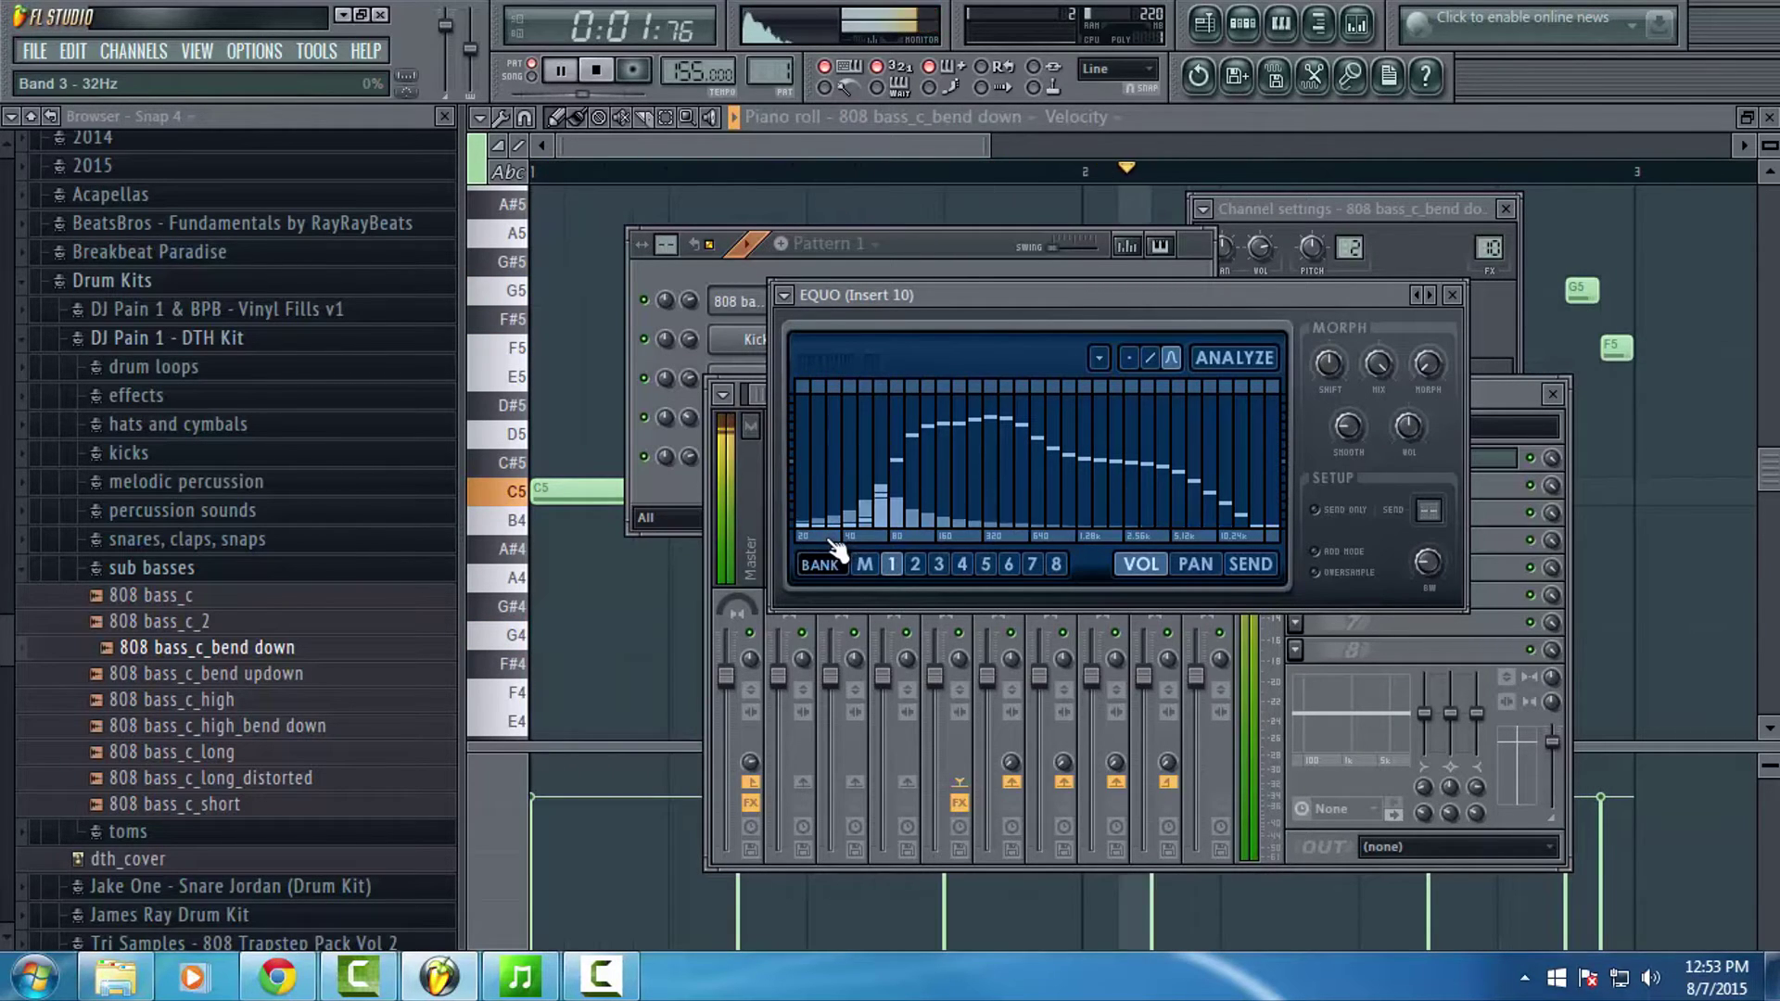
{"action": "left_click_drag", "start_coordinate": [879, 451], "coordinate": [890, 505]}
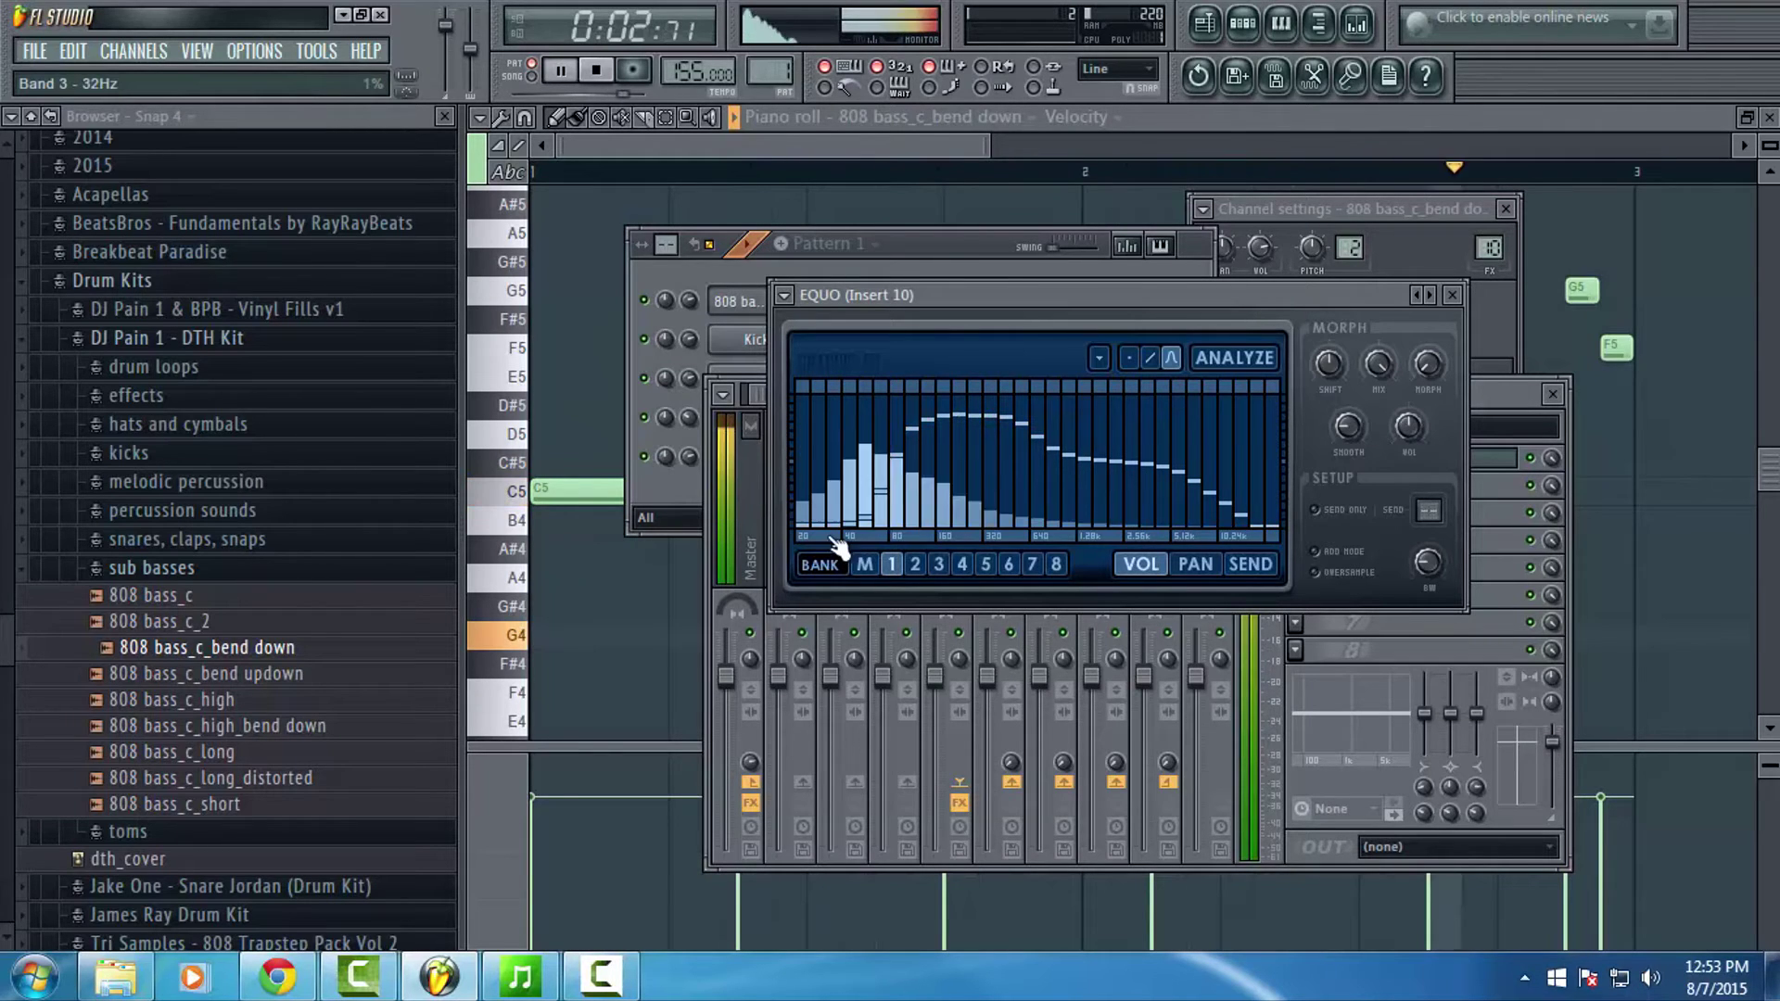
{"action": "left_click", "coordinate": [1453, 295]}
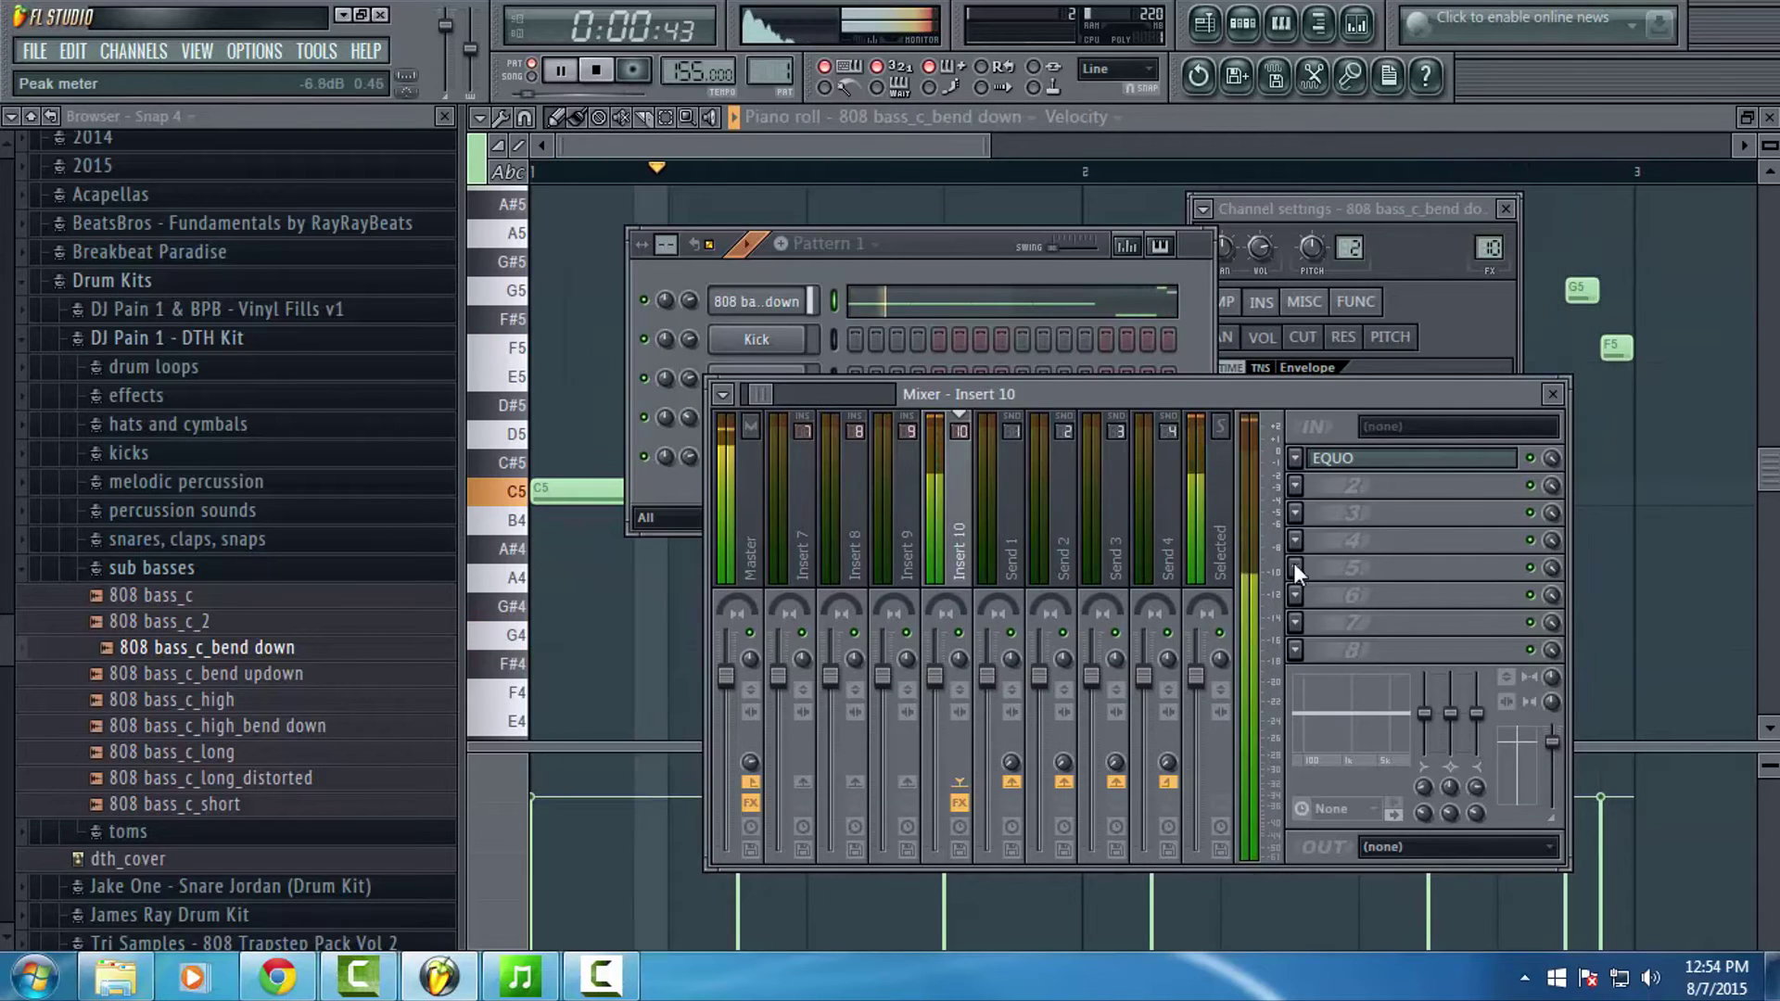
{"action": "left_click", "coordinate": [1373, 458]}
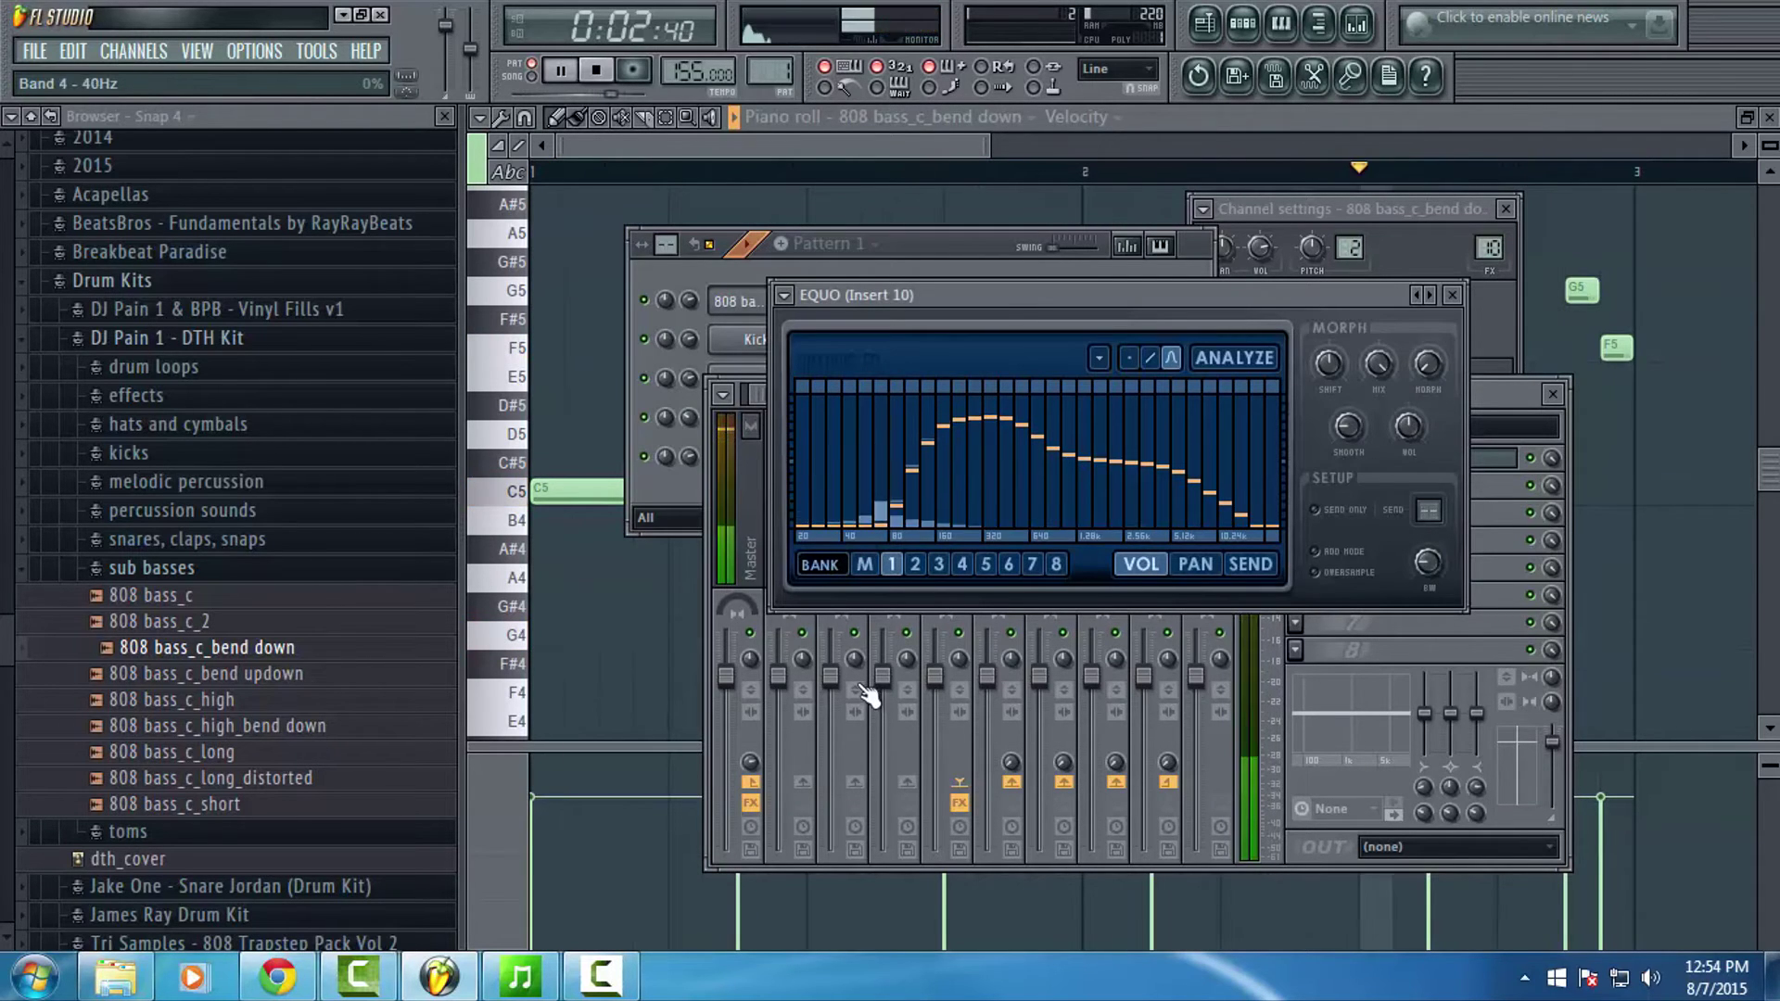
{"action": "mouse_move", "coordinate": [983, 419]}
{"action": "left_mouse_down"}
{"action": "mouse_move", "coordinate": [1064, 417]}
{"action": "mouse_move", "coordinate": [1046, 438]}
{"action": "left_mouse_up"}
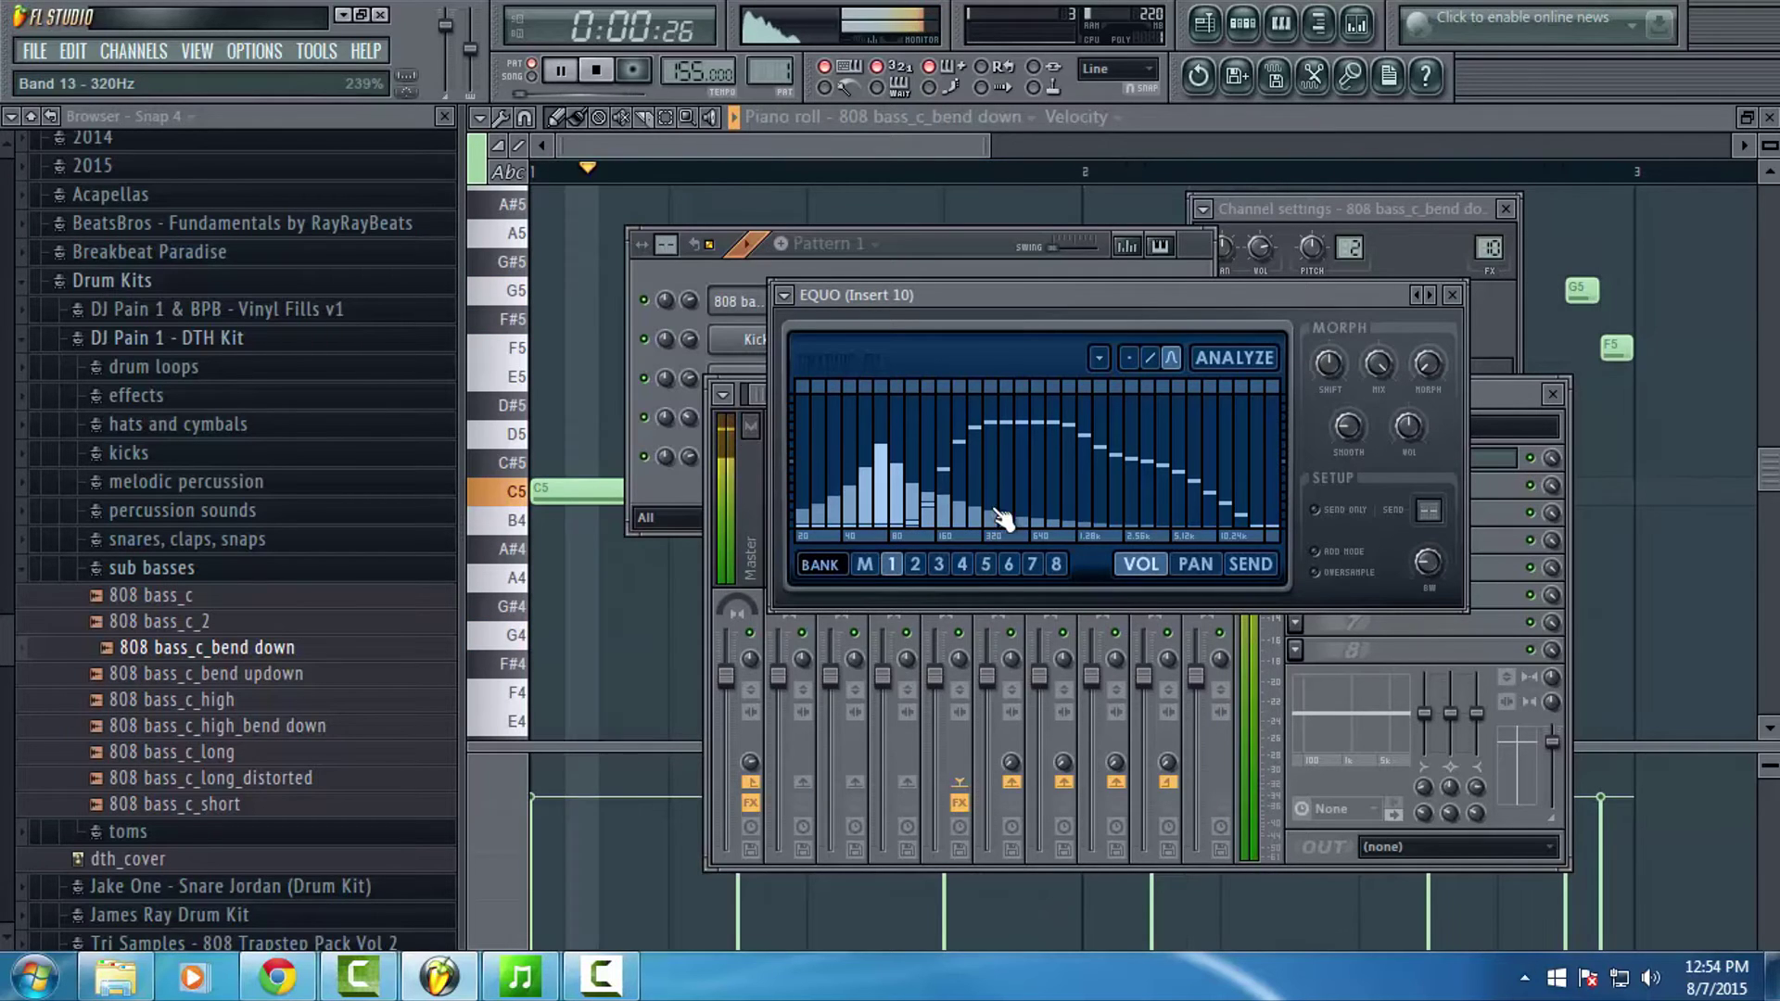
{"action": "mouse_move", "coordinate": [1043, 513]}
{"action": "left_mouse_down"}
{"action": "mouse_move", "coordinate": [966, 487]}
{"action": "mouse_move", "coordinate": [954, 429]}
{"action": "left_mouse_up"}
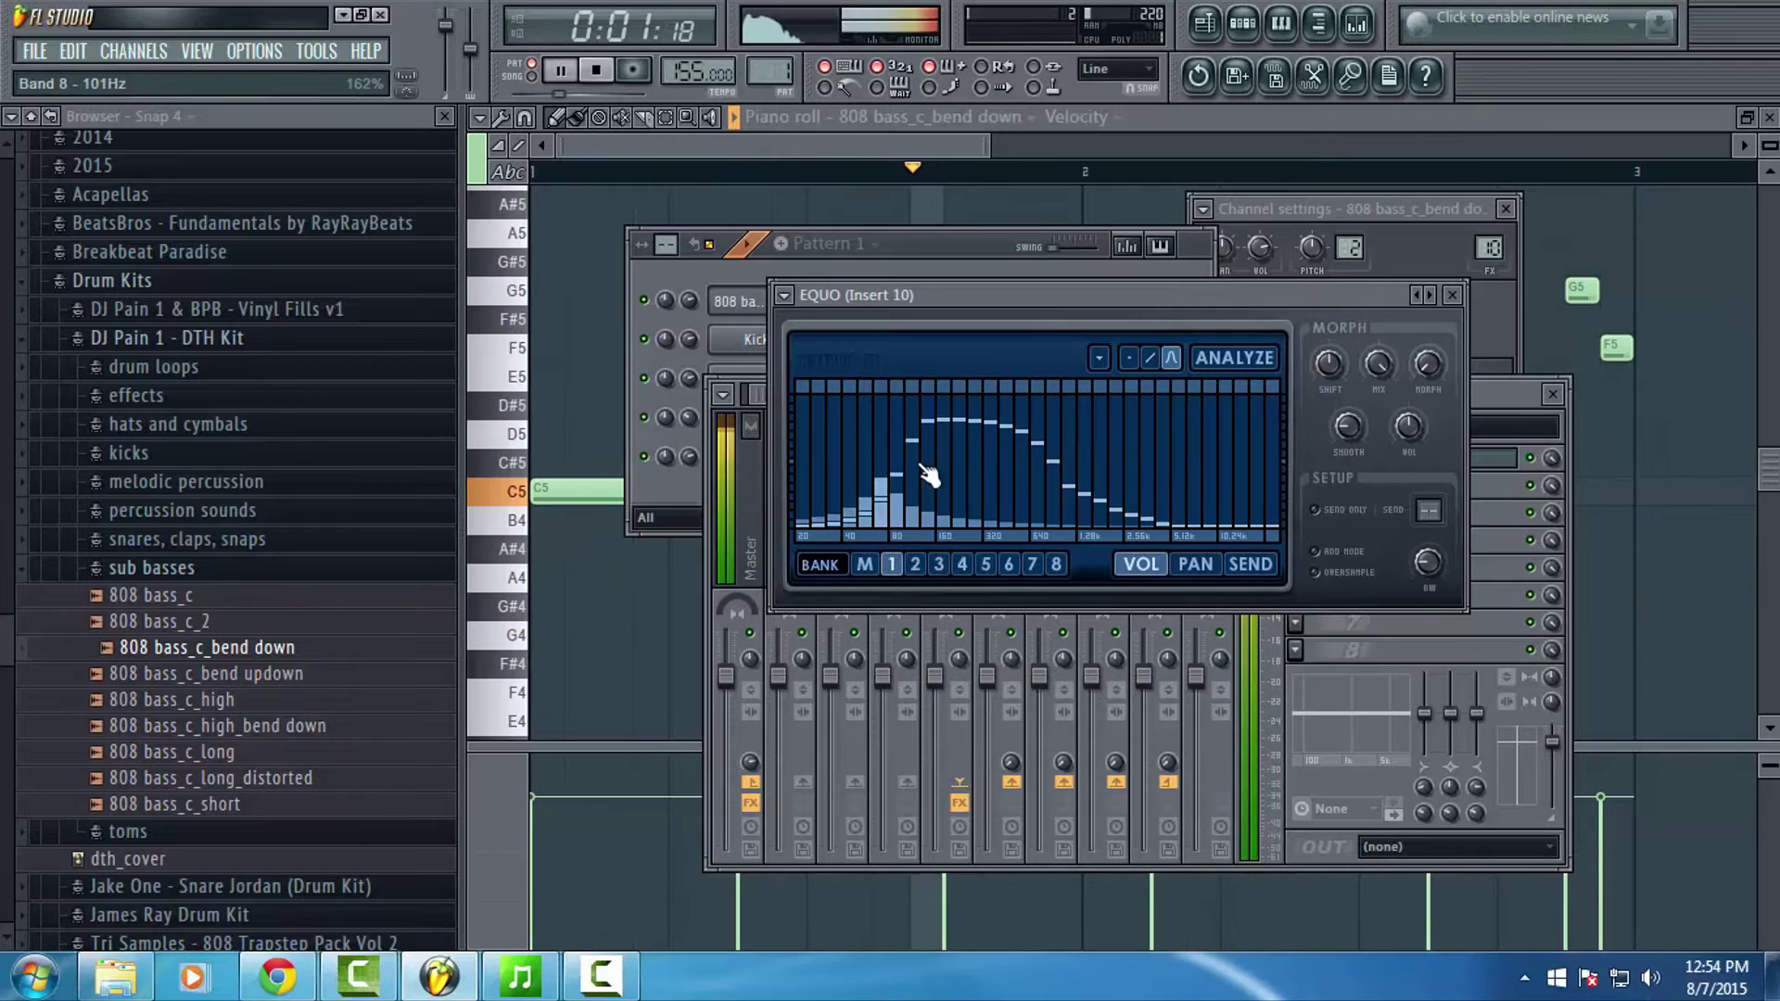
{"action": "left_click", "coordinate": [1452, 295]}
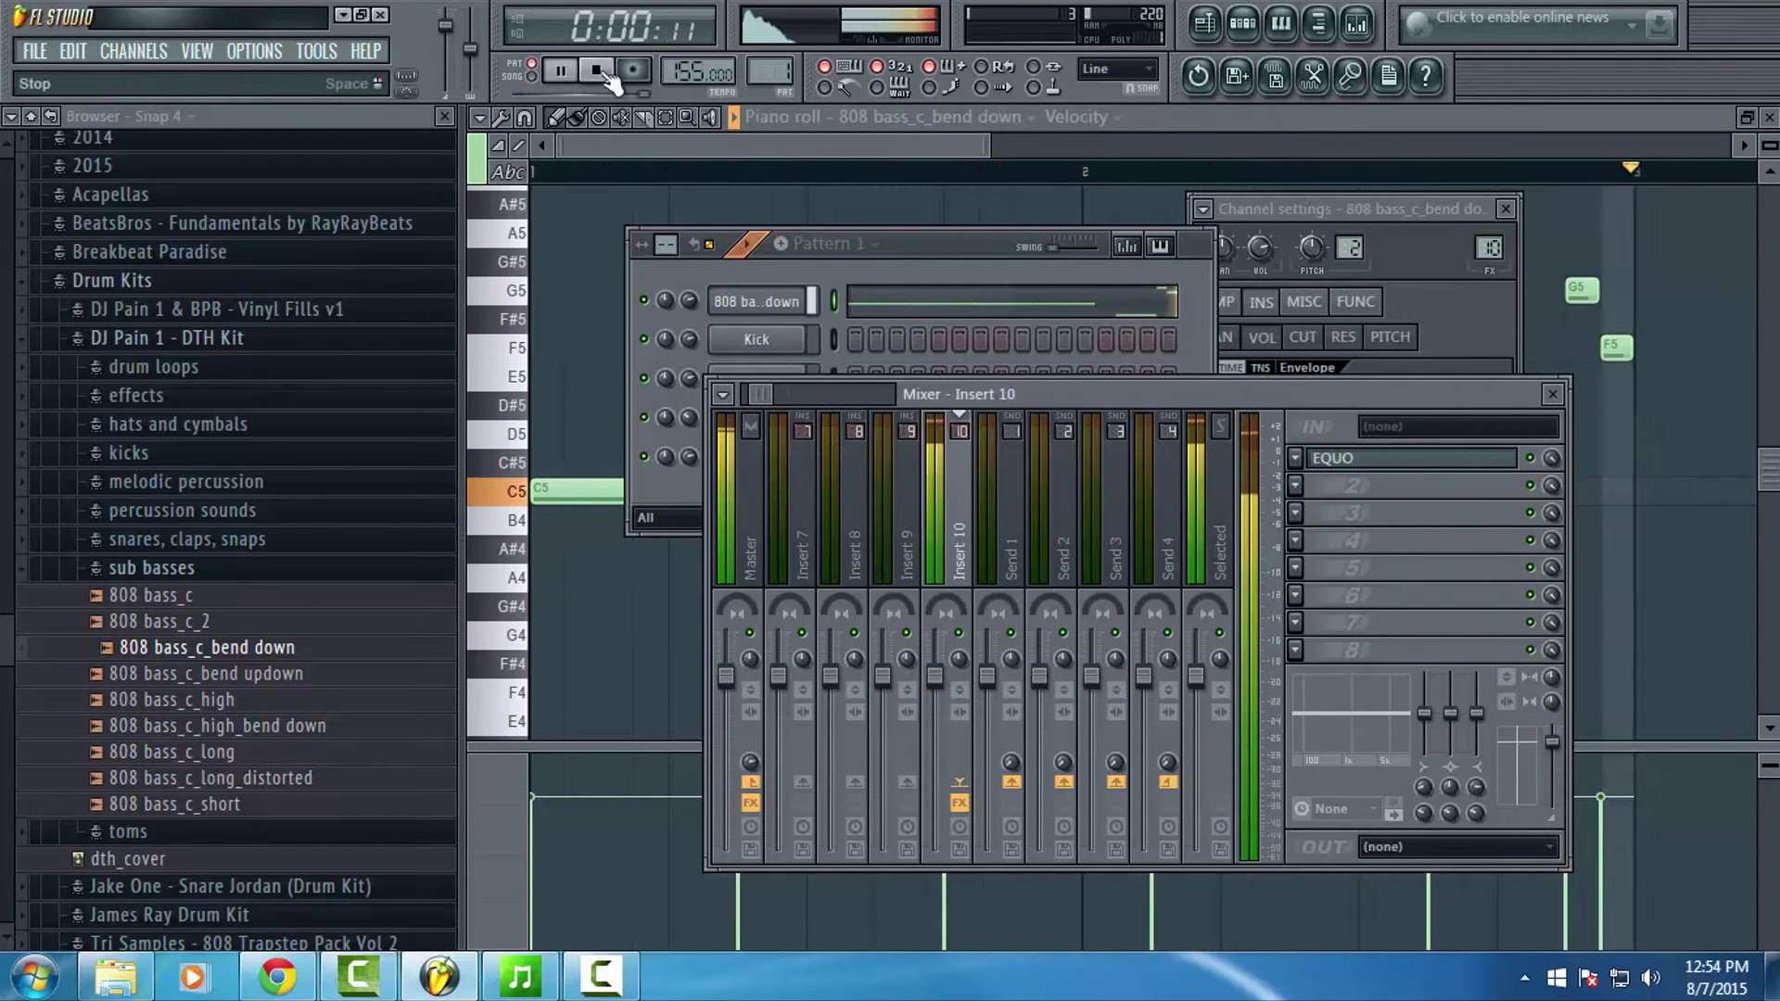
Step: Put Fruity Fast Dist in Insert 10's third slot and set its mix to 29%
{"action": "key", "text": "space"}
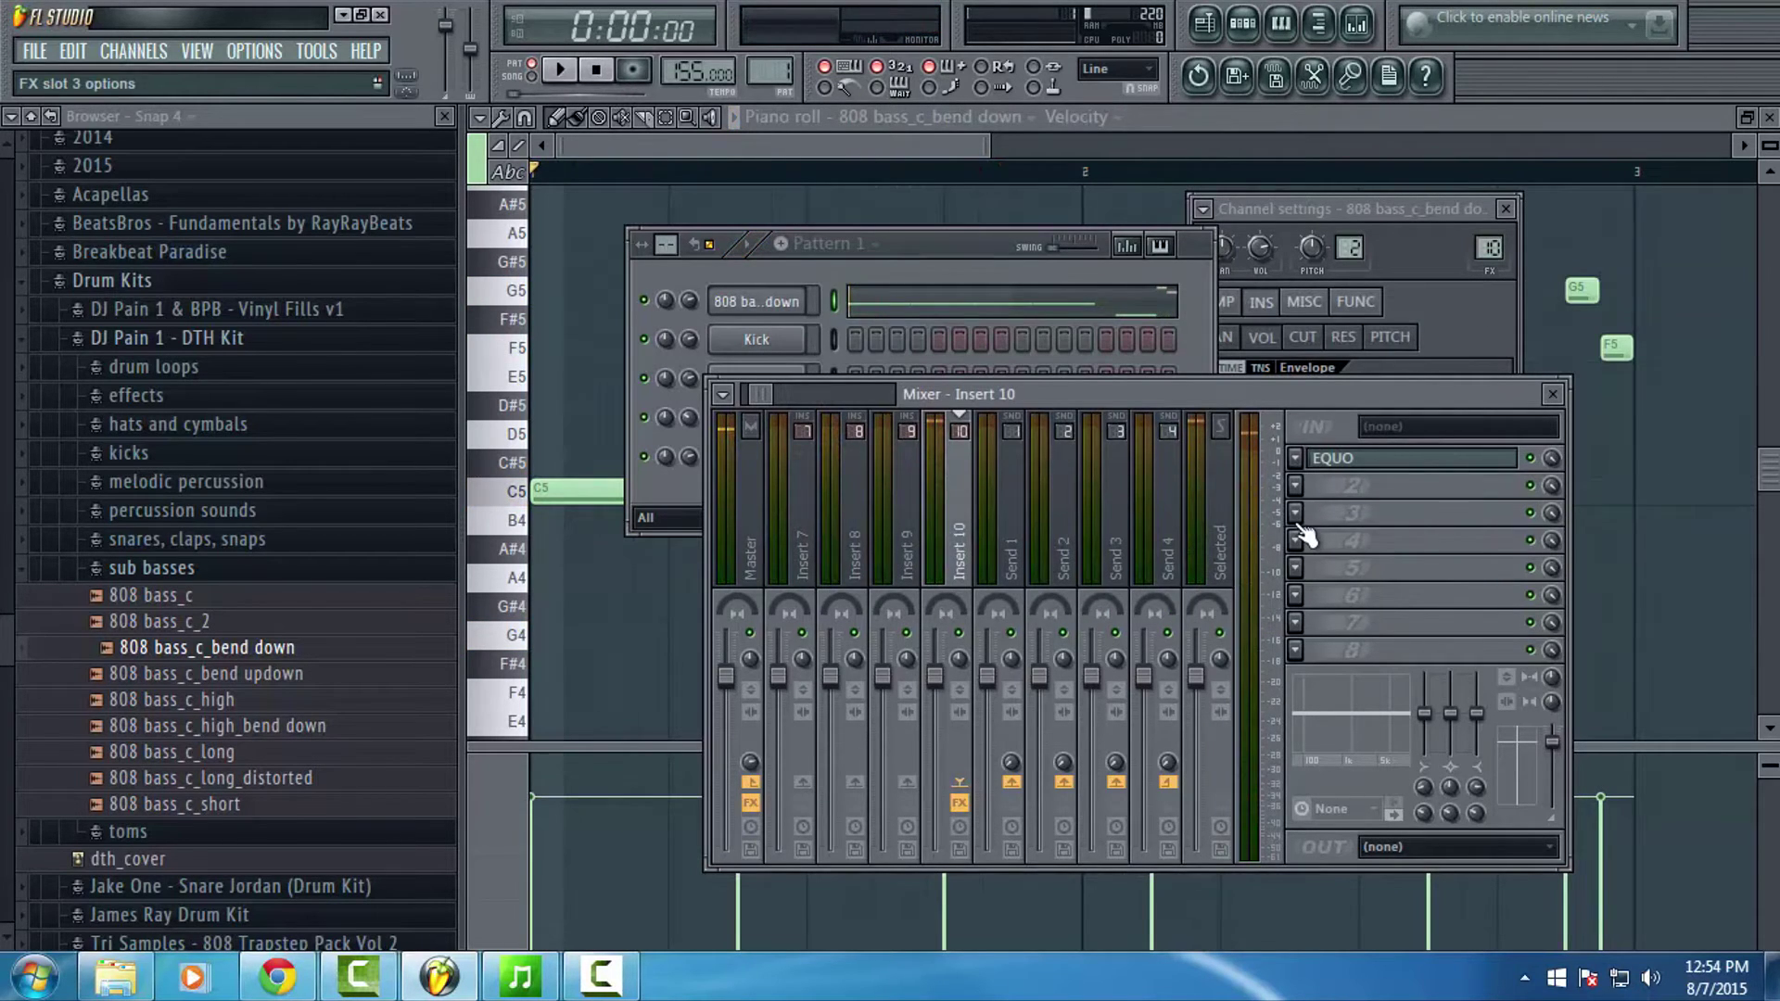
{"action": "left_click", "coordinate": [1298, 527]}
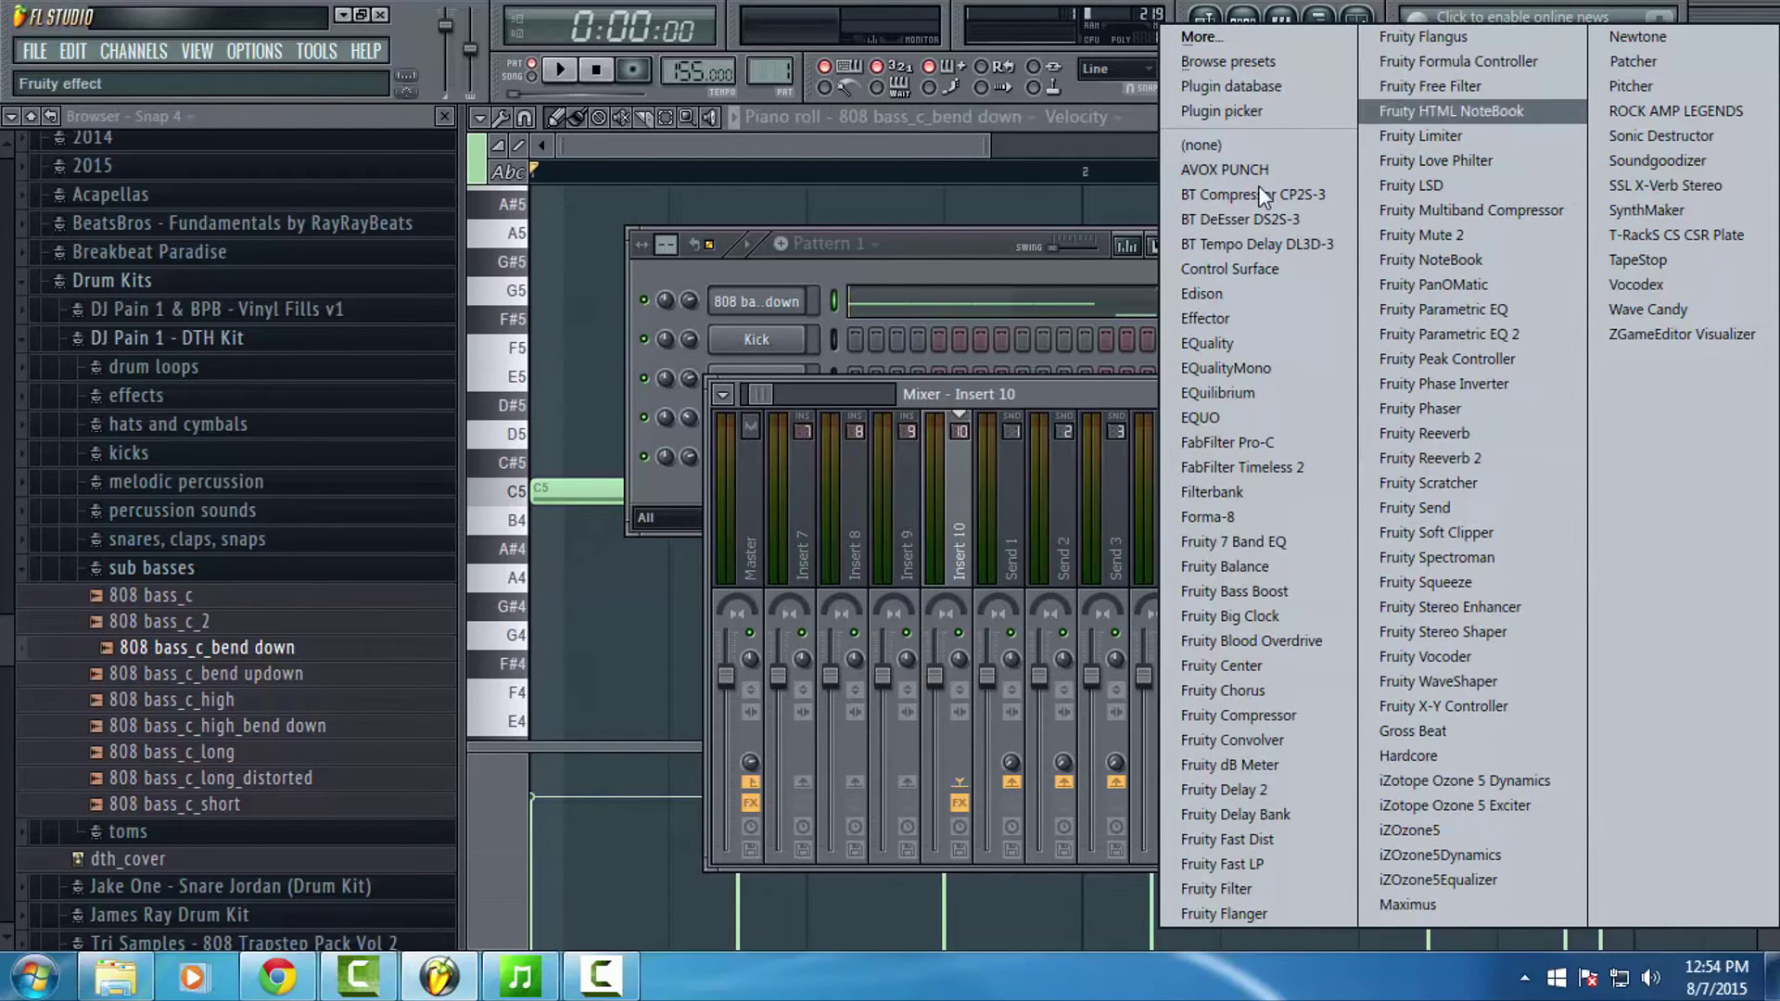
{"action": "left_click", "coordinate": [1274, 844]}
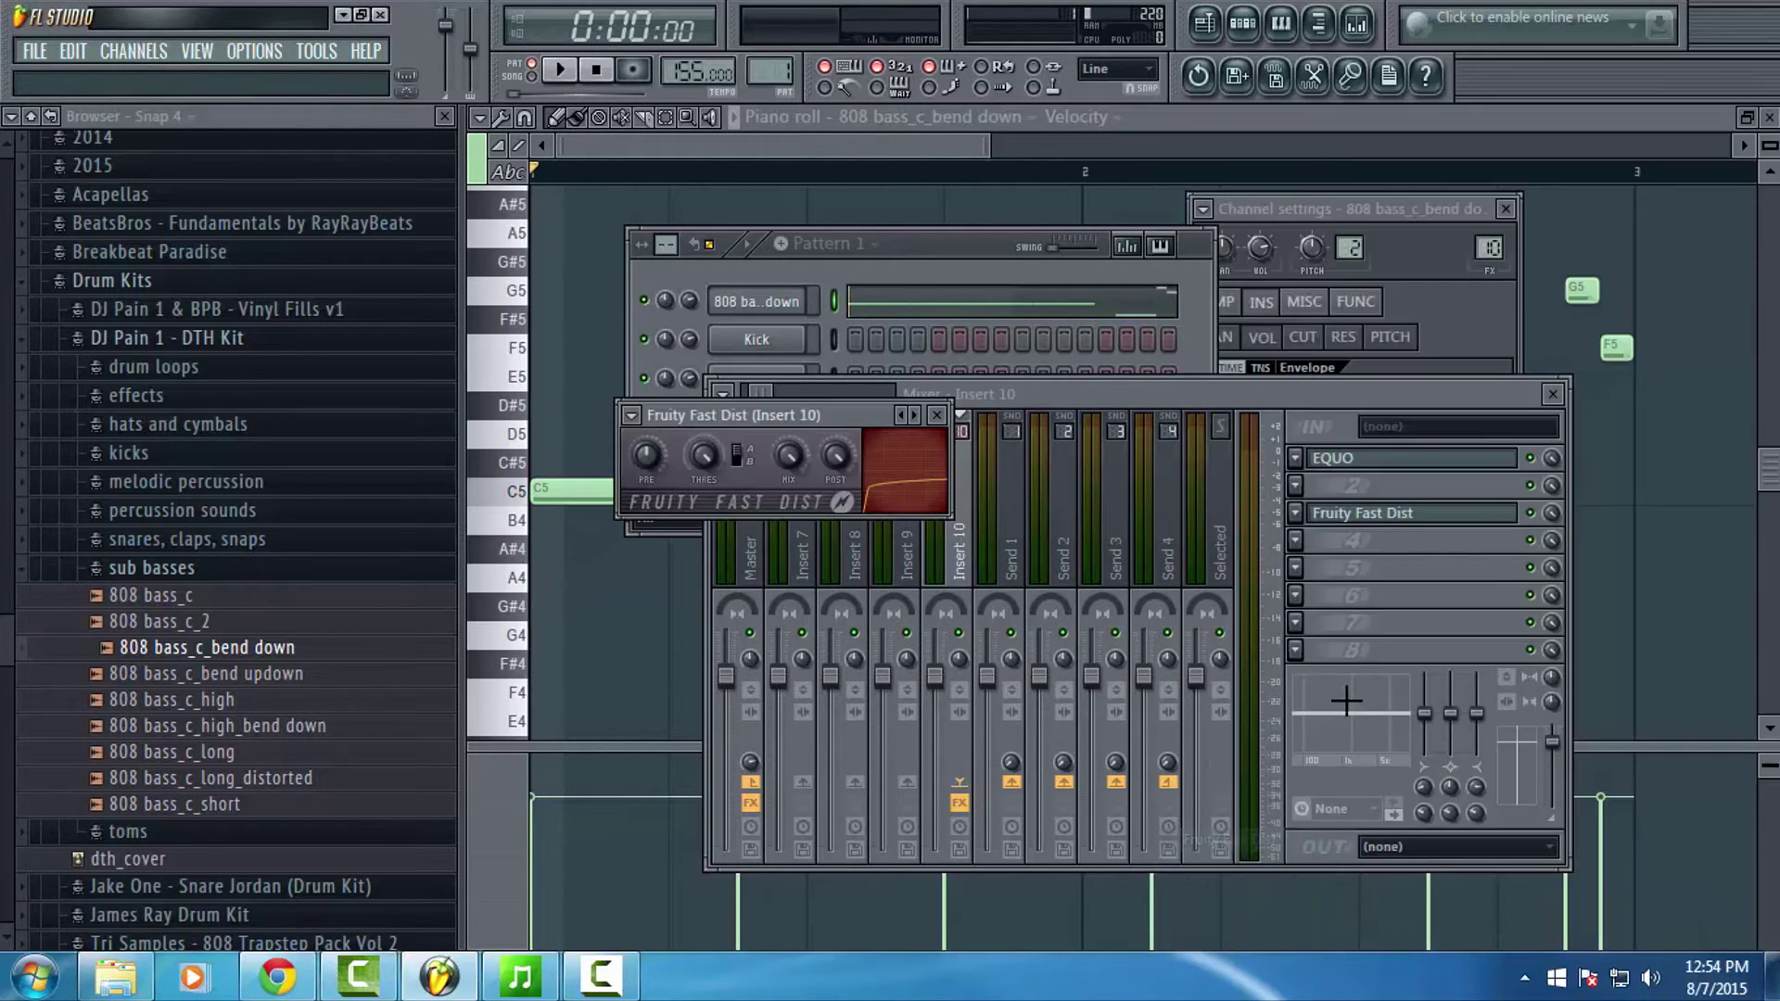
{"action": "left_click", "coordinate": [563, 74]}
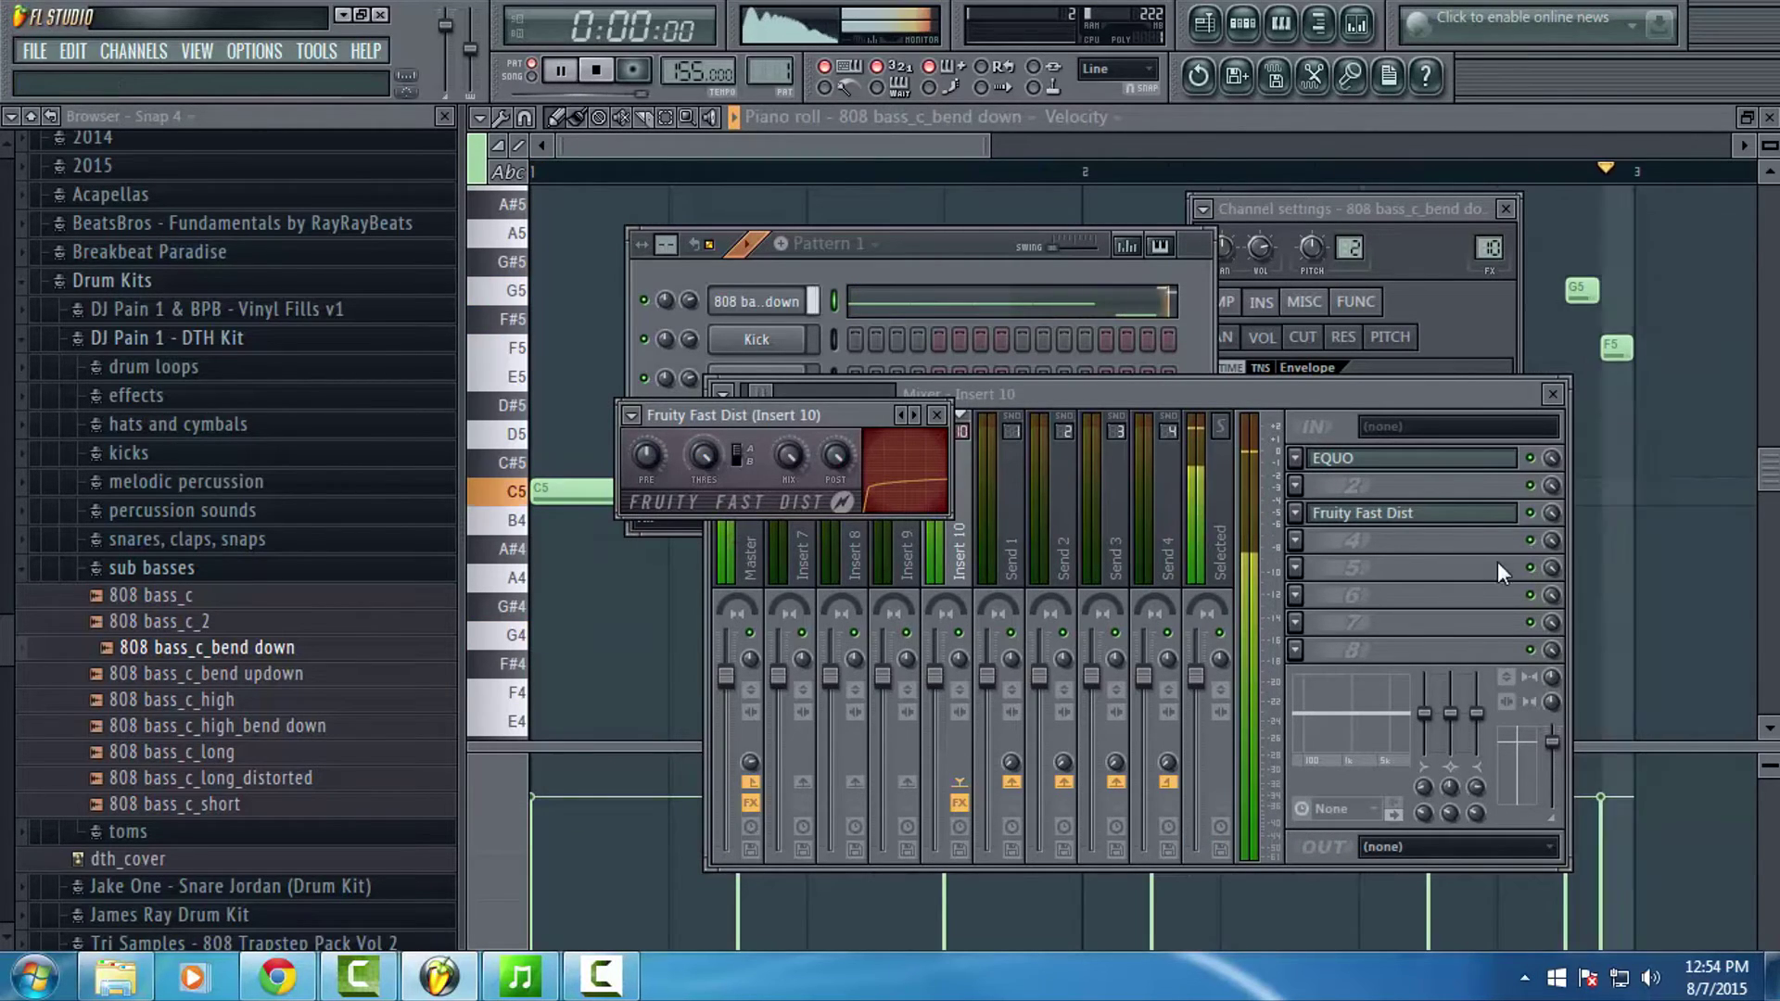
{"action": "left_click_drag", "start_coordinate": [1551, 514], "coordinate": [1551, 568]}
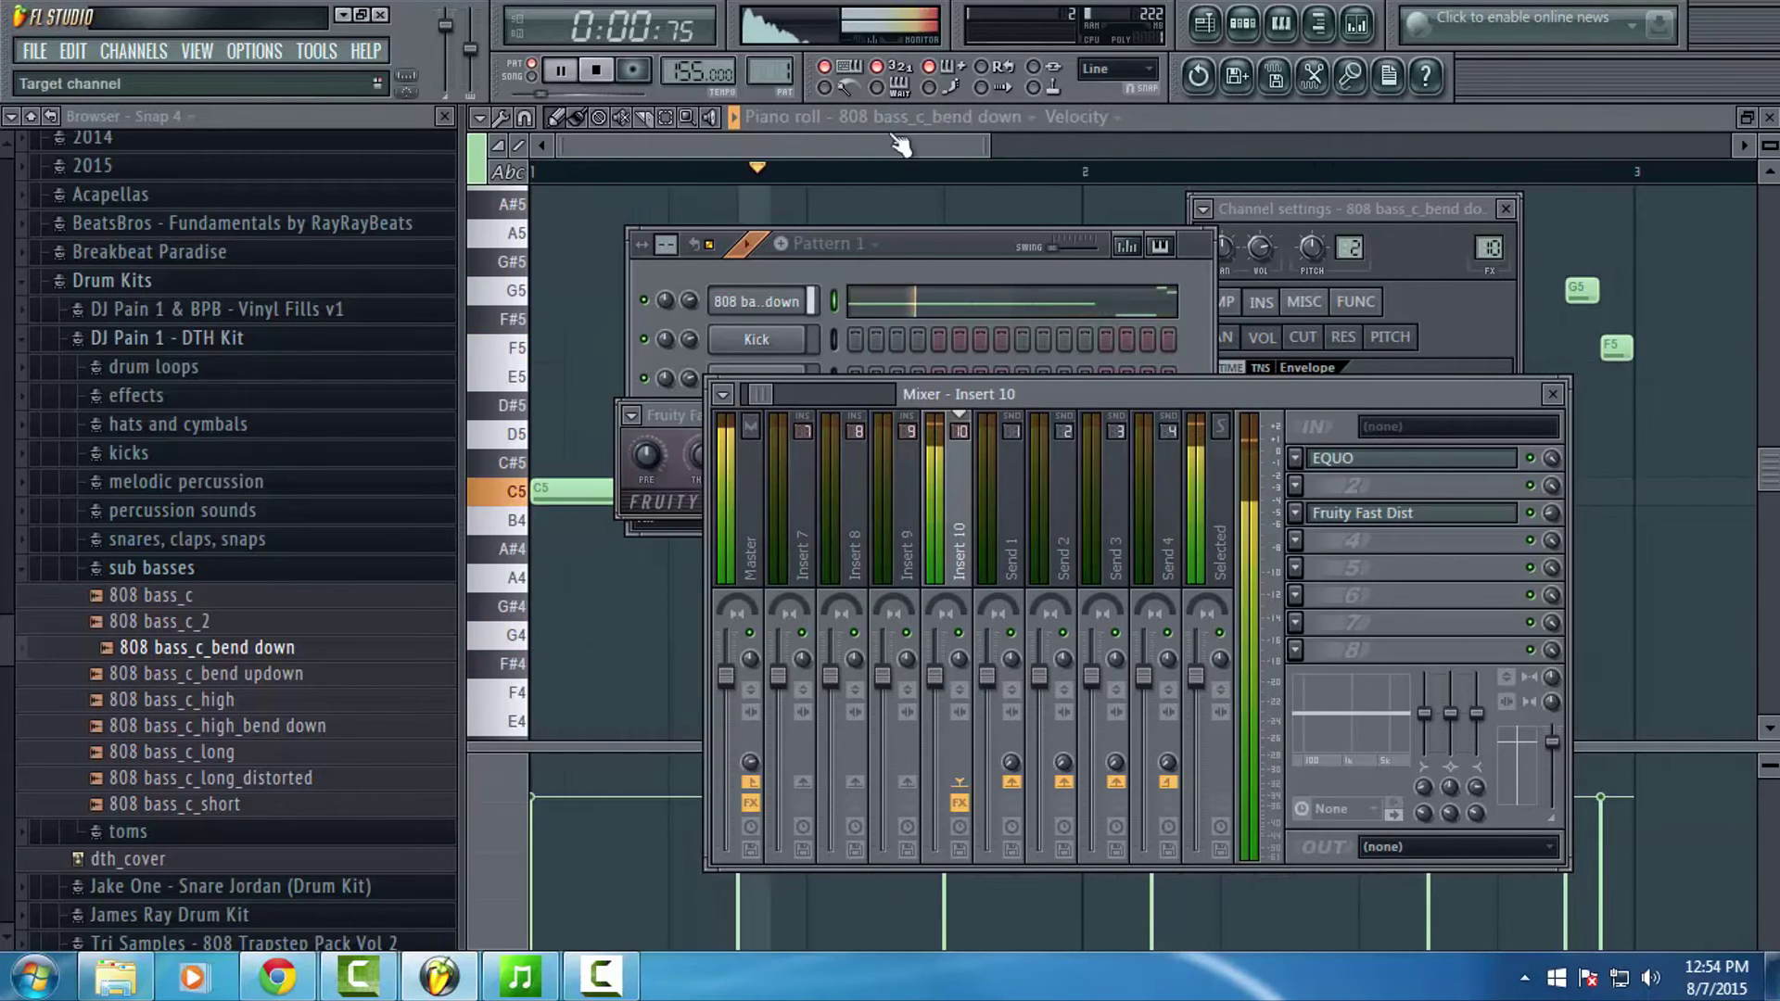
Step: Replace the Hat channel's sample with snap_real and add a hit to its row
{"action": "left_click", "coordinate": [927, 259]}
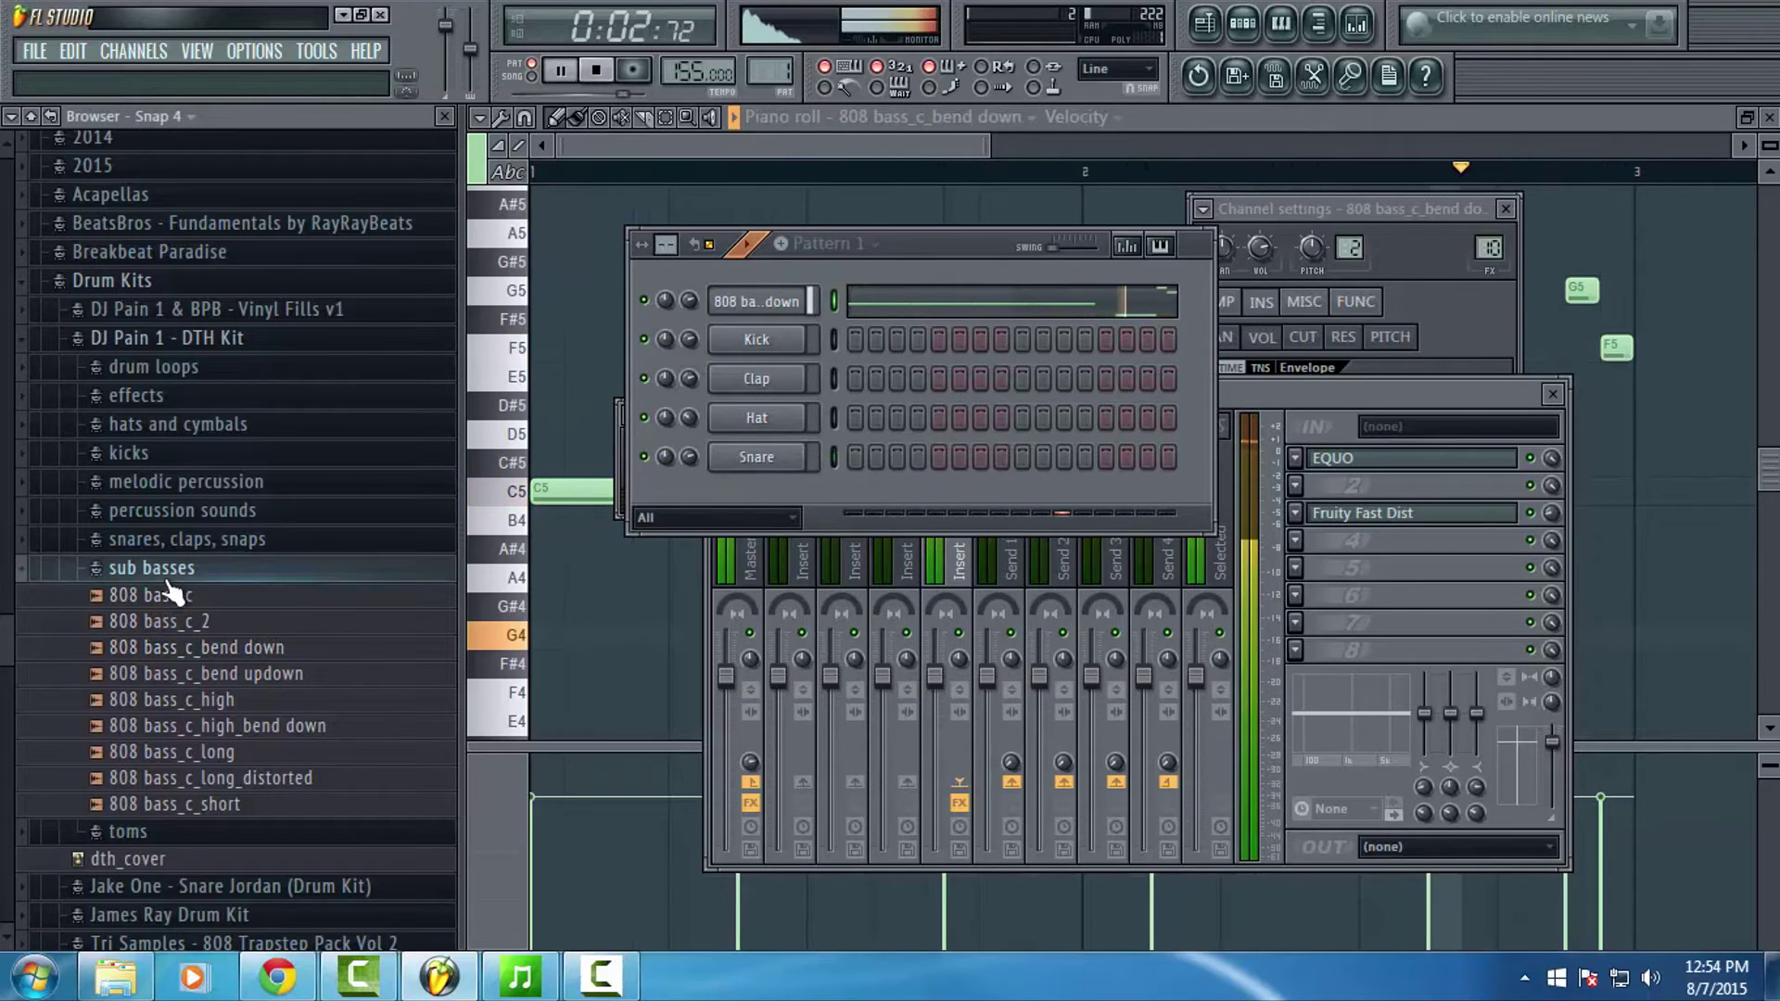
{"action": "left_click", "coordinate": [209, 563]}
{"action": "left_click", "coordinate": [210, 542]}
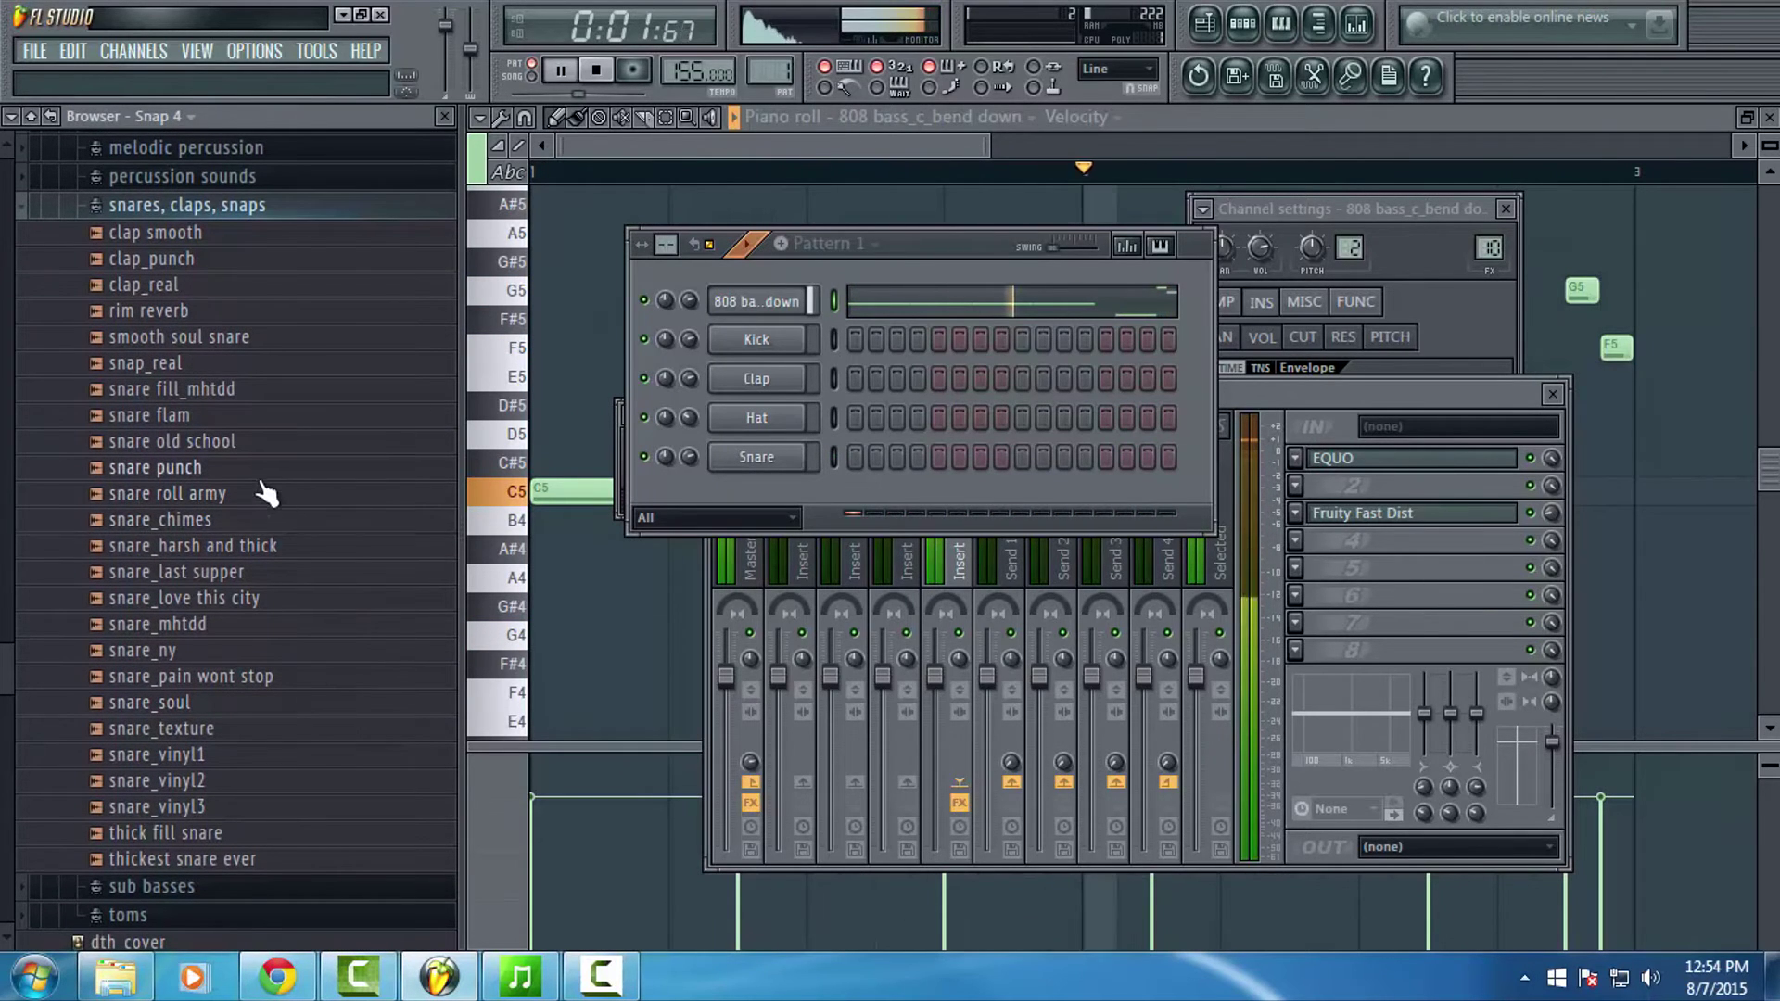
{"action": "left_click_drag", "start_coordinate": [156, 363], "coordinate": [686, 432]}
{"action": "left_click", "coordinate": [1022, 418]}
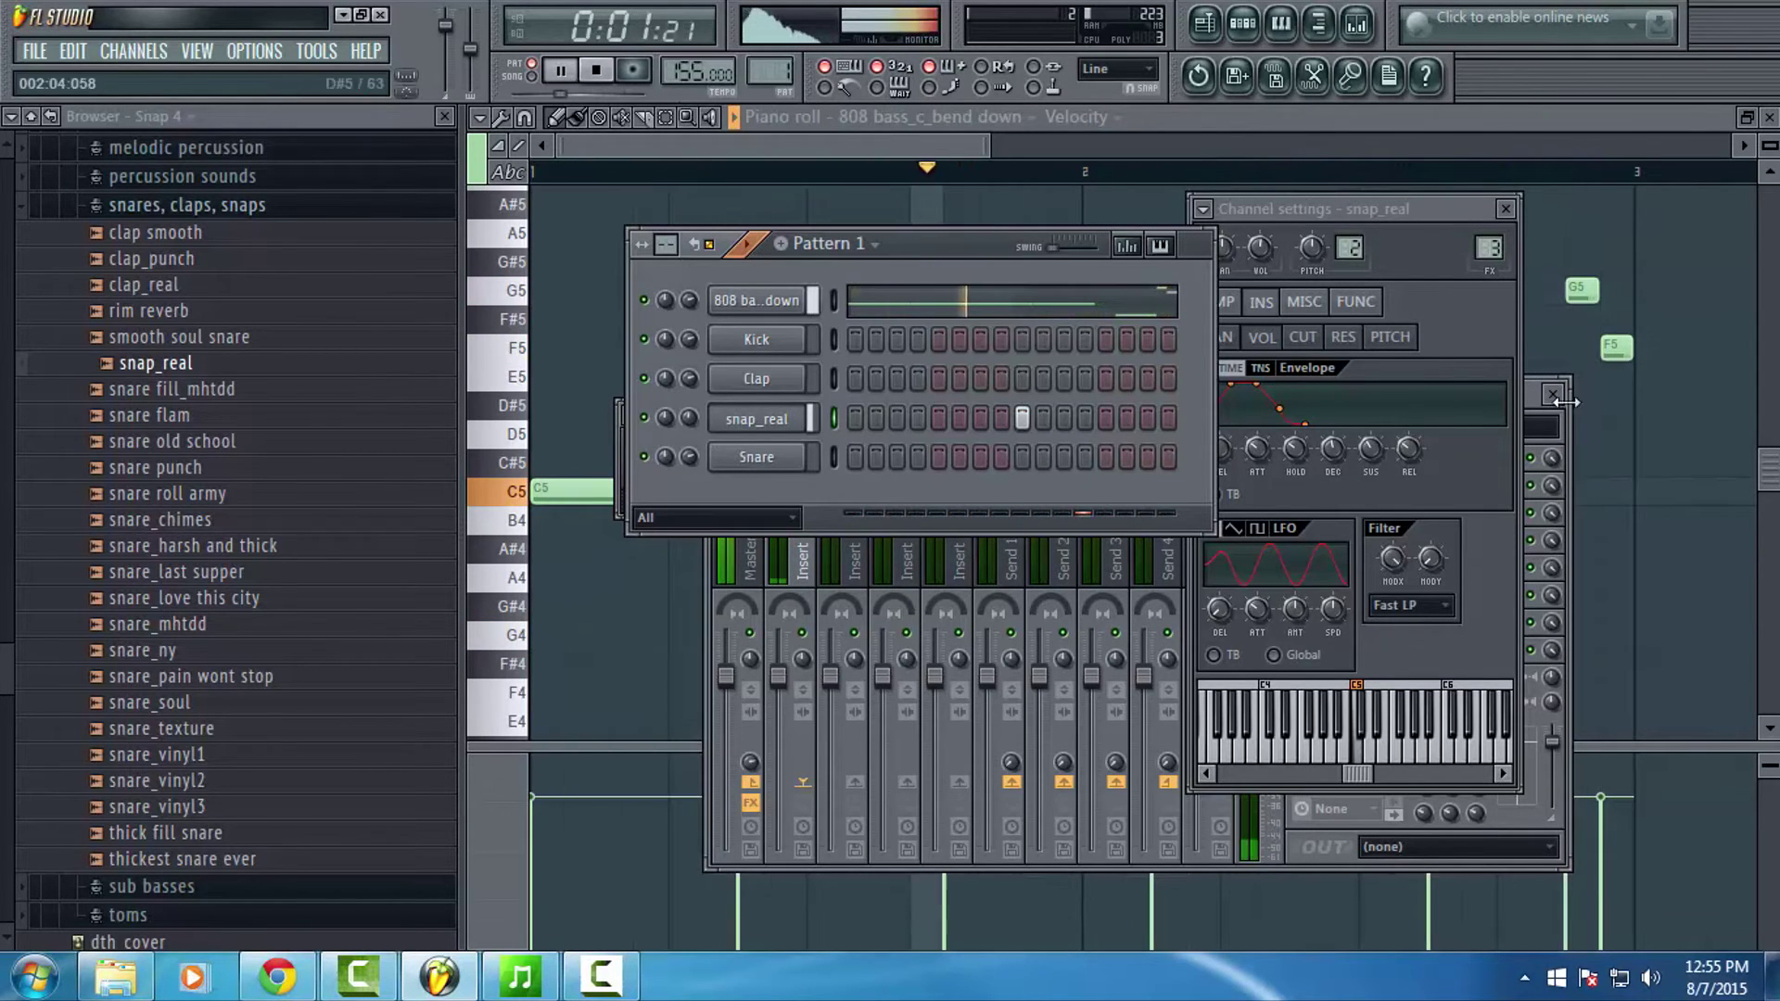
Step: Stop playback, select the 808 bass channel and show its Insert 10 in the mixer
{"action": "left_click", "coordinate": [1528, 392]}
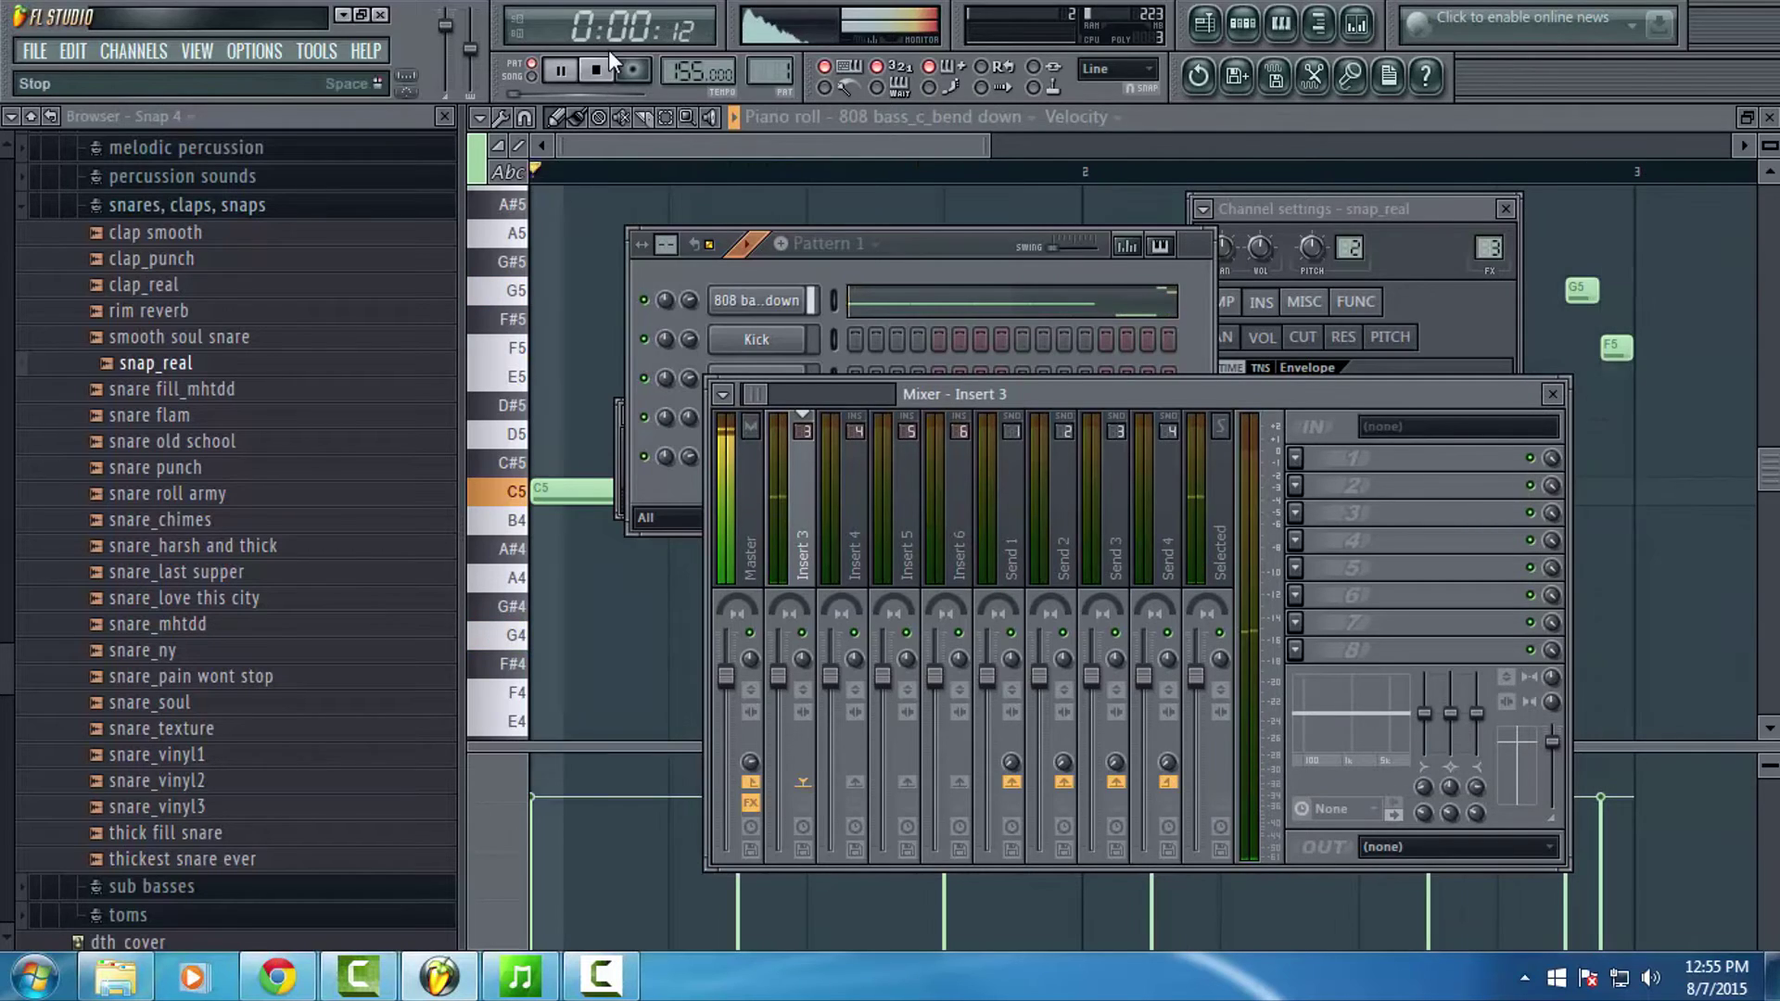
{"action": "left_click", "coordinate": [598, 76]}
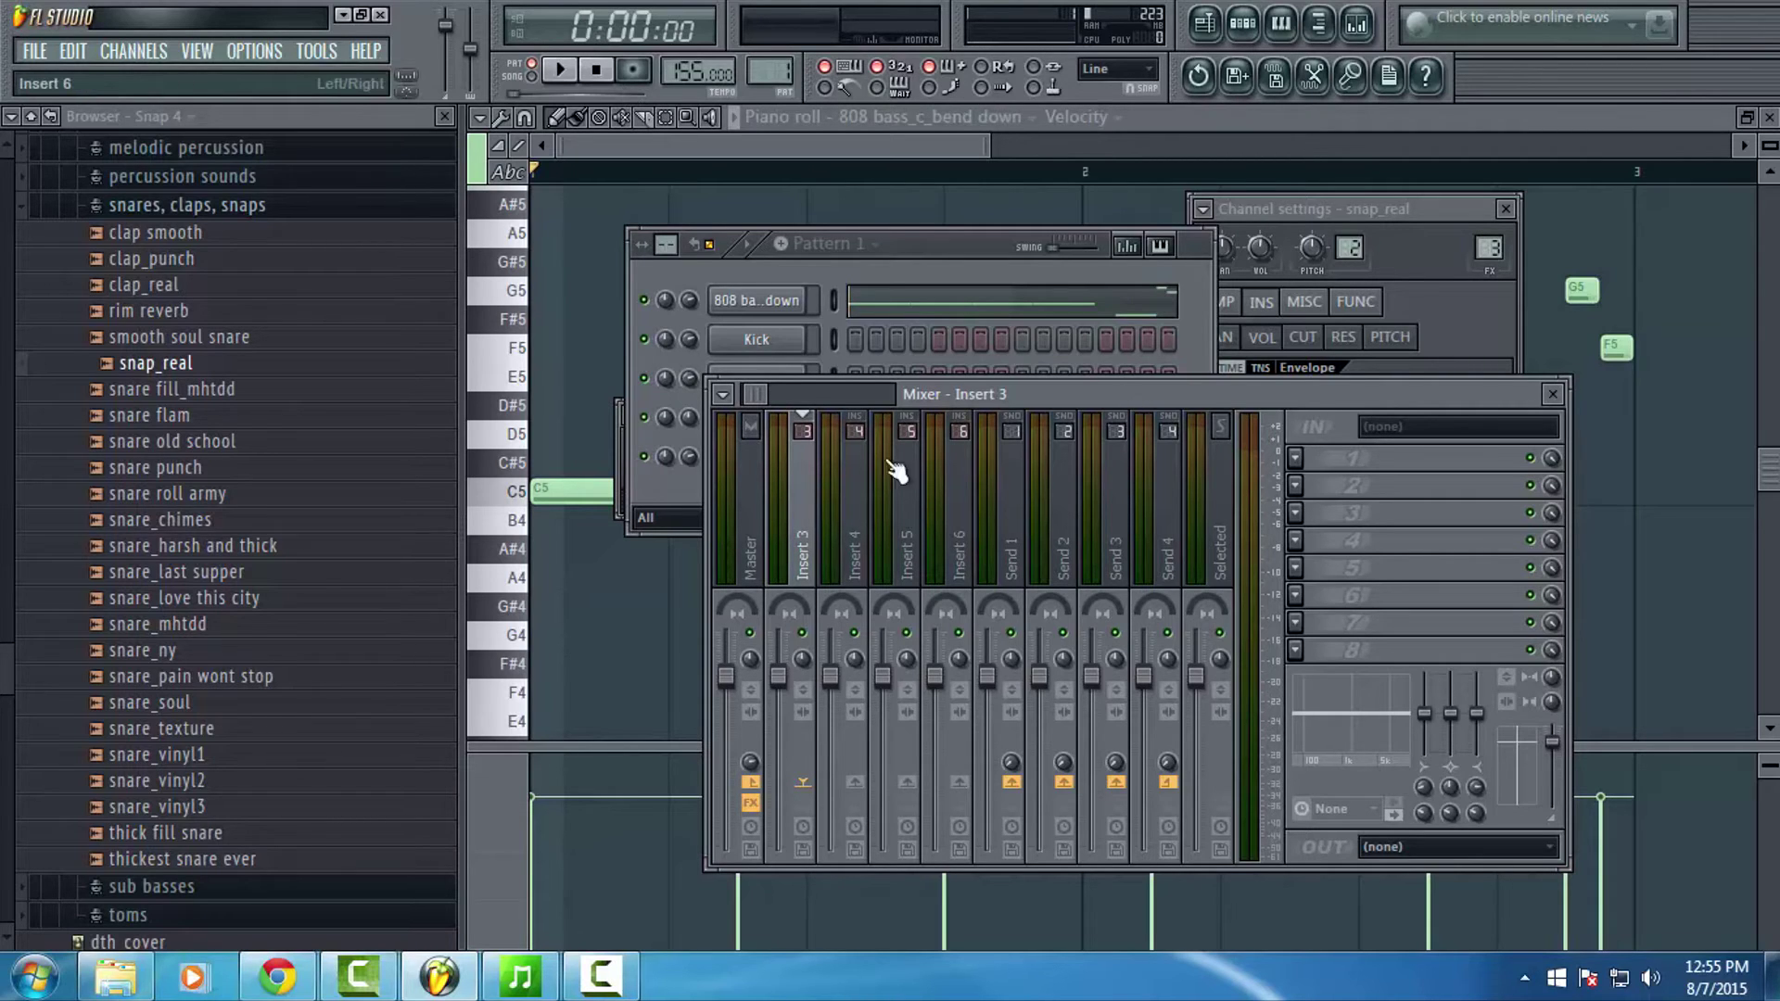
{"action": "left_click_drag", "start_coordinate": [753, 398], "coordinate": [738, 393]}
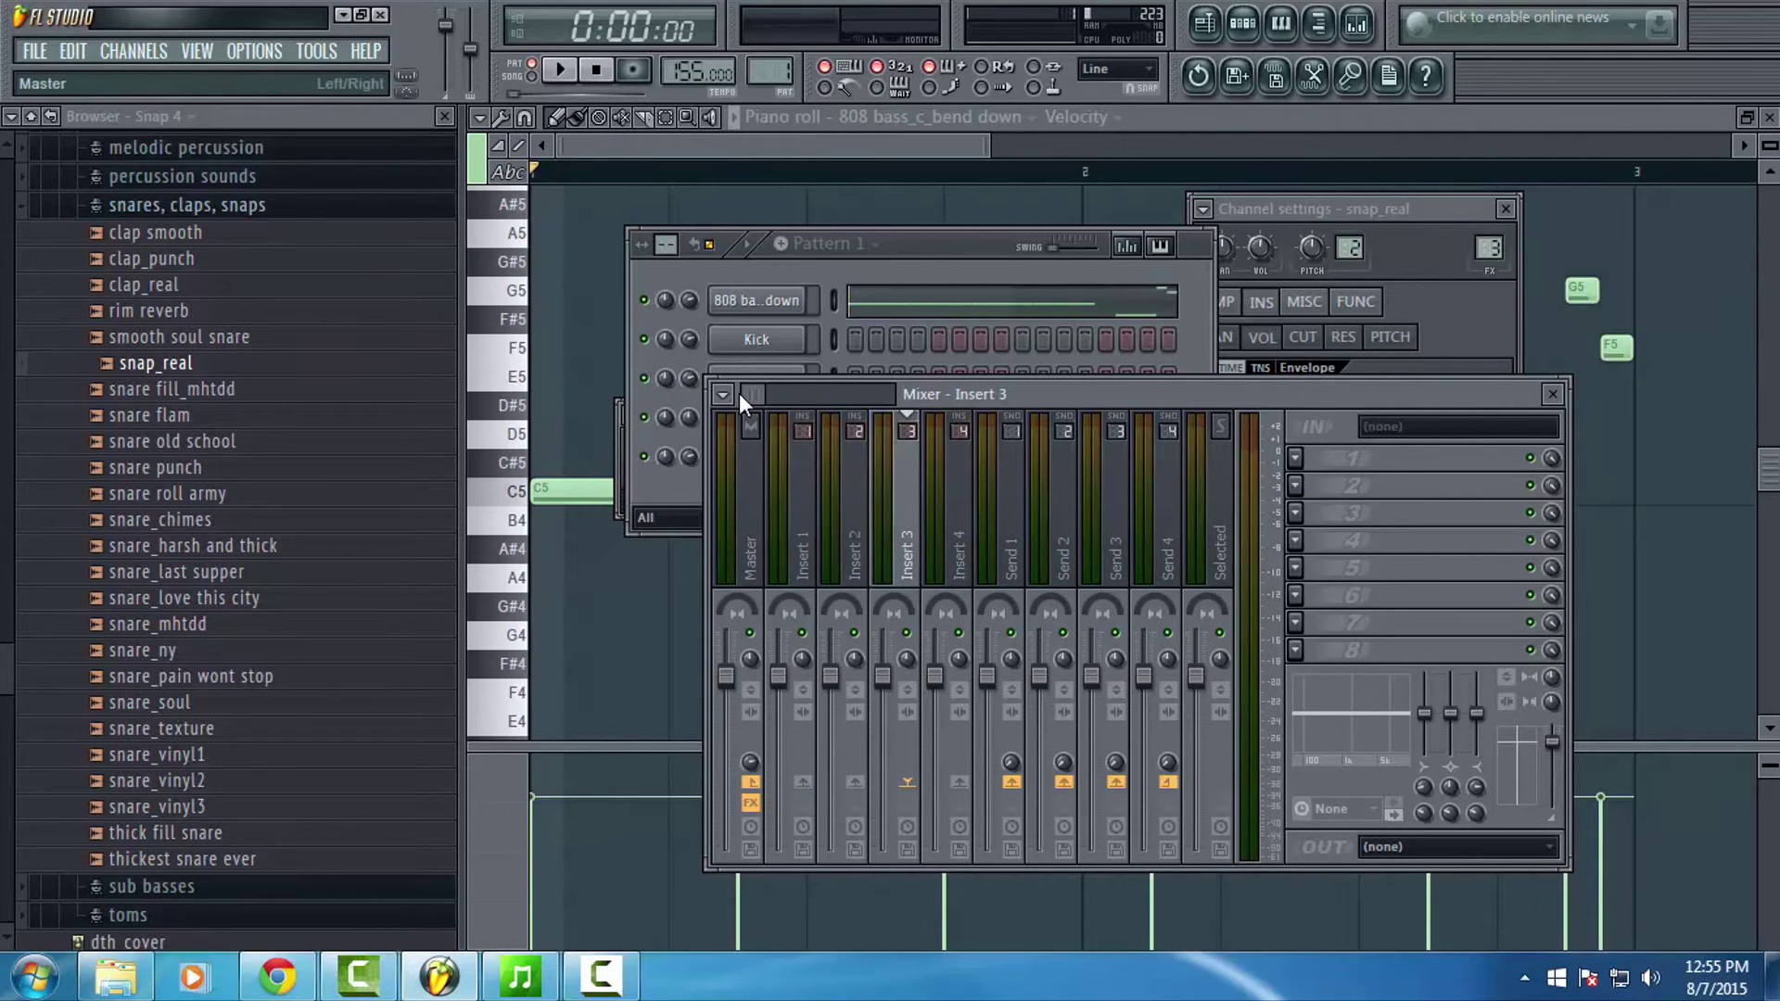
{"action": "left_click", "coordinate": [747, 314]}
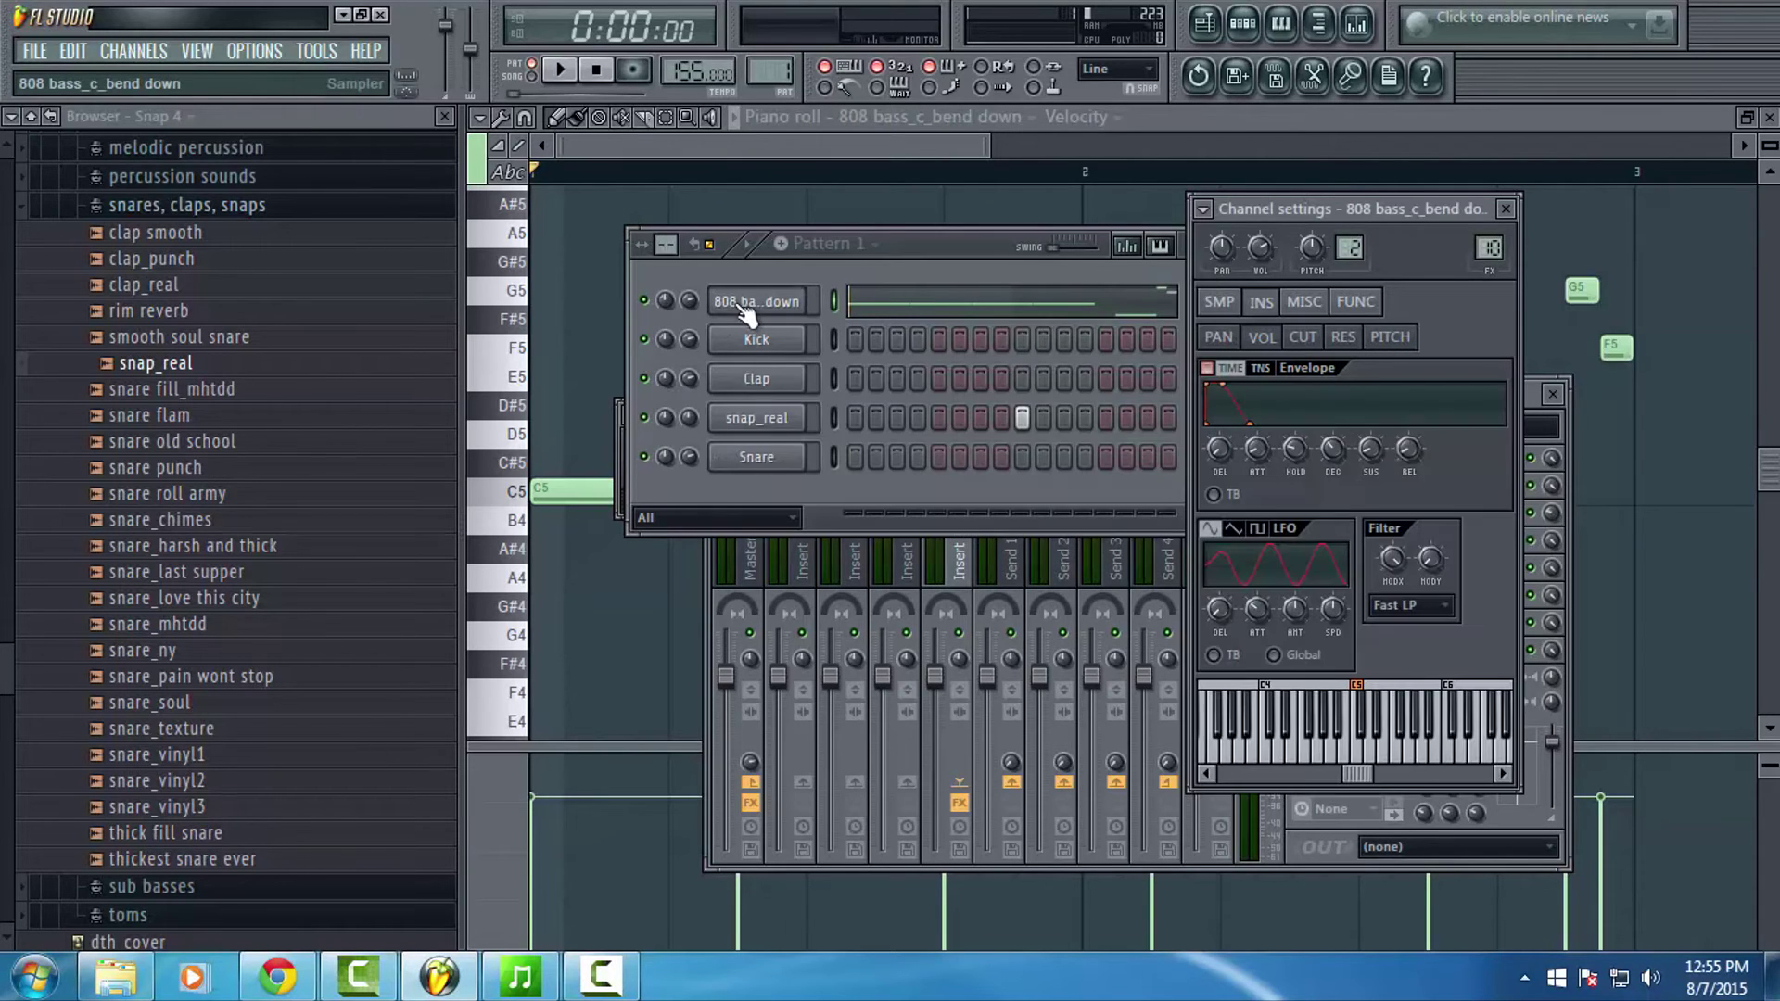
{"action": "left_click", "coordinate": [1357, 26]}
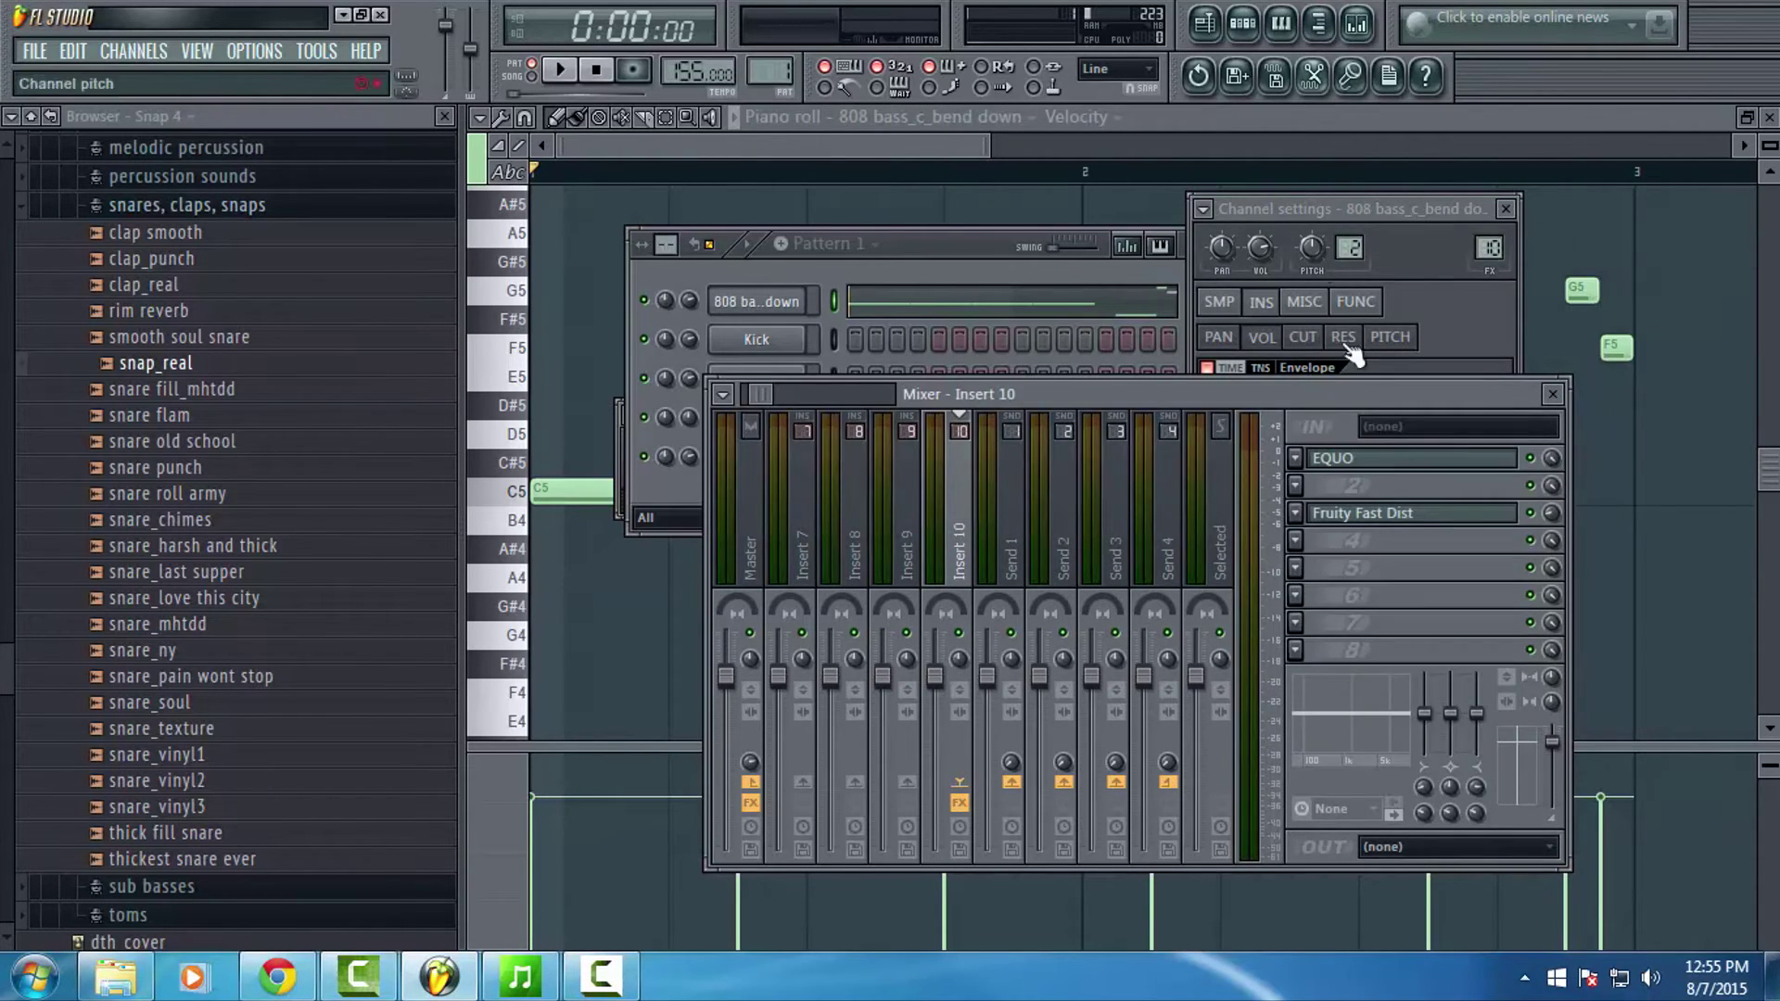
Step: Load Fruity Free Filter into effect slot 4 of Insert 10
{"action": "left_click", "coordinate": [1297, 541]}
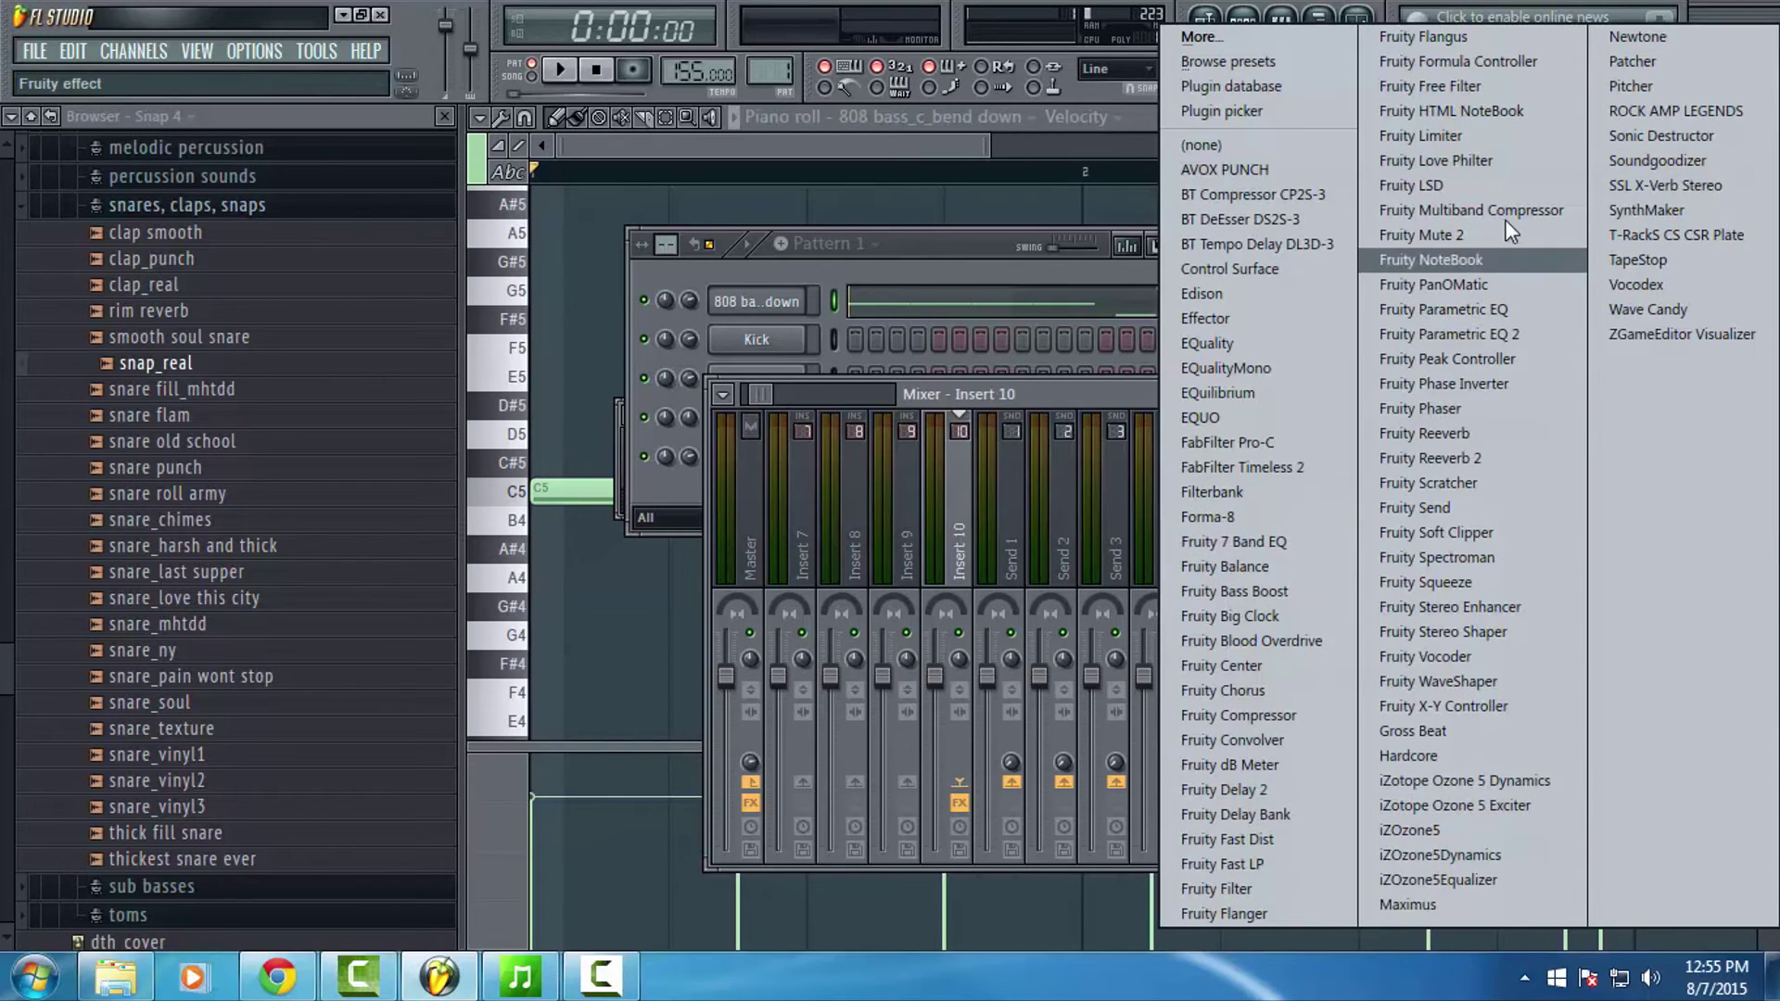
{"action": "left_click", "coordinate": [551, 70]}
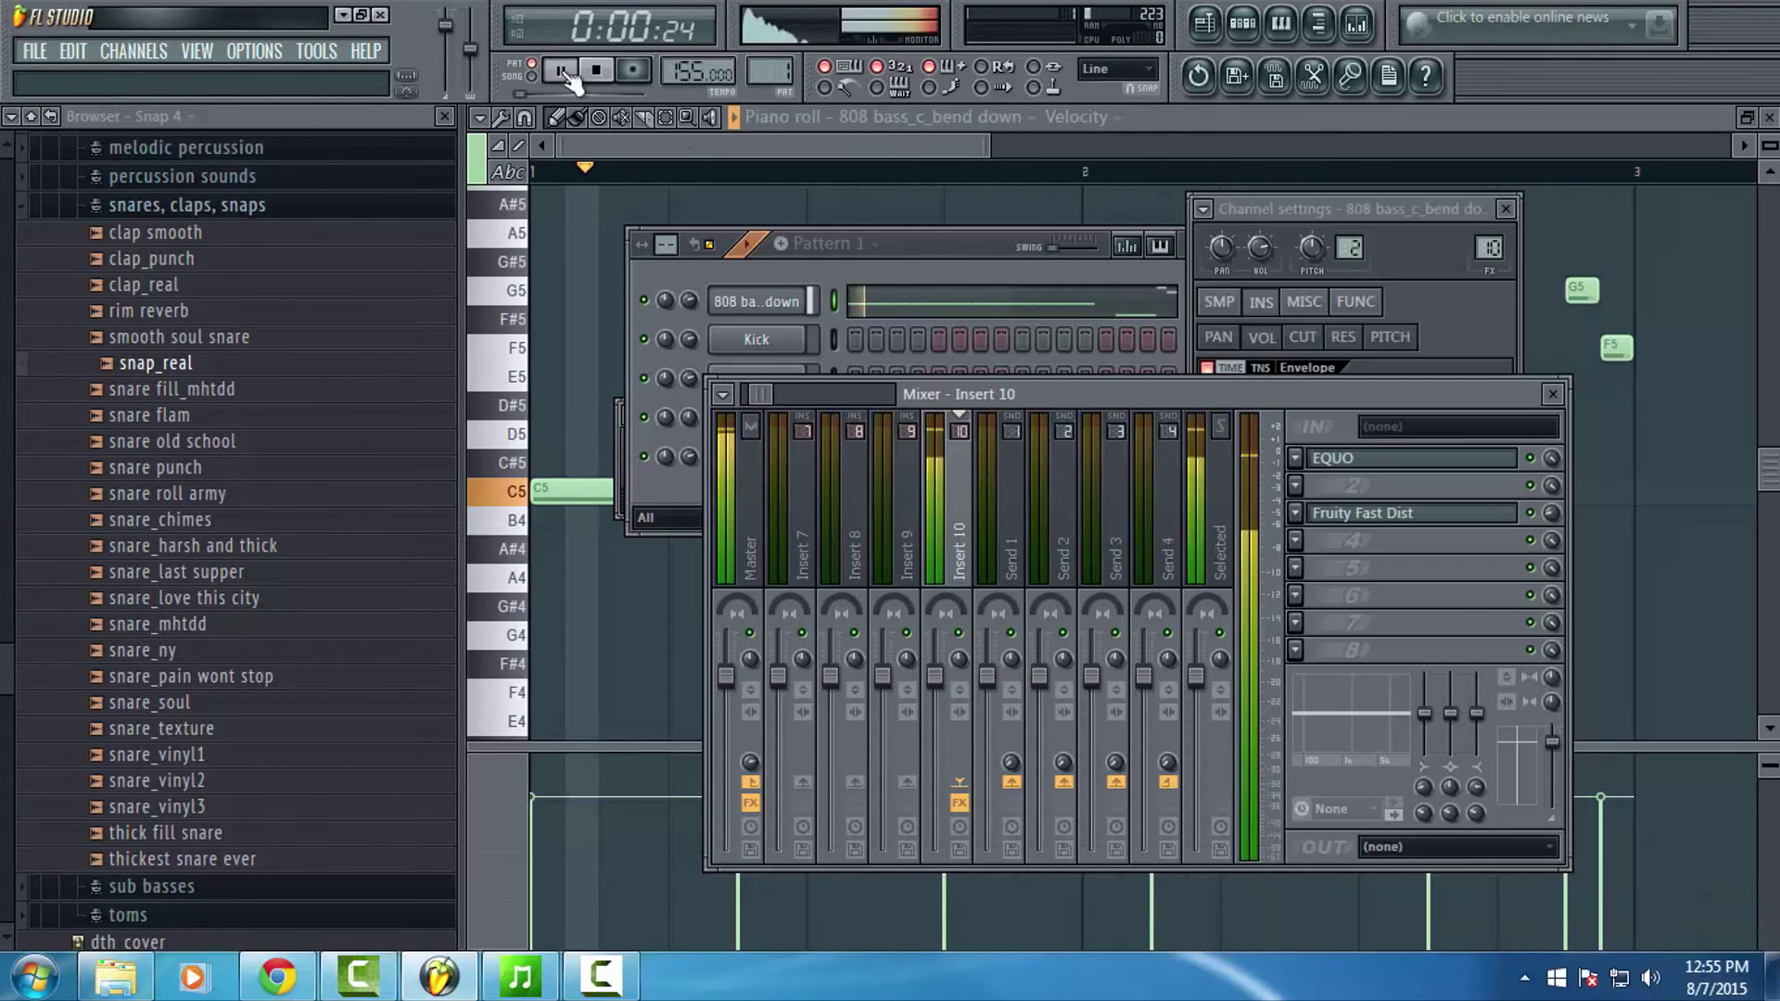
{"action": "left_click", "coordinate": [1297, 540]}
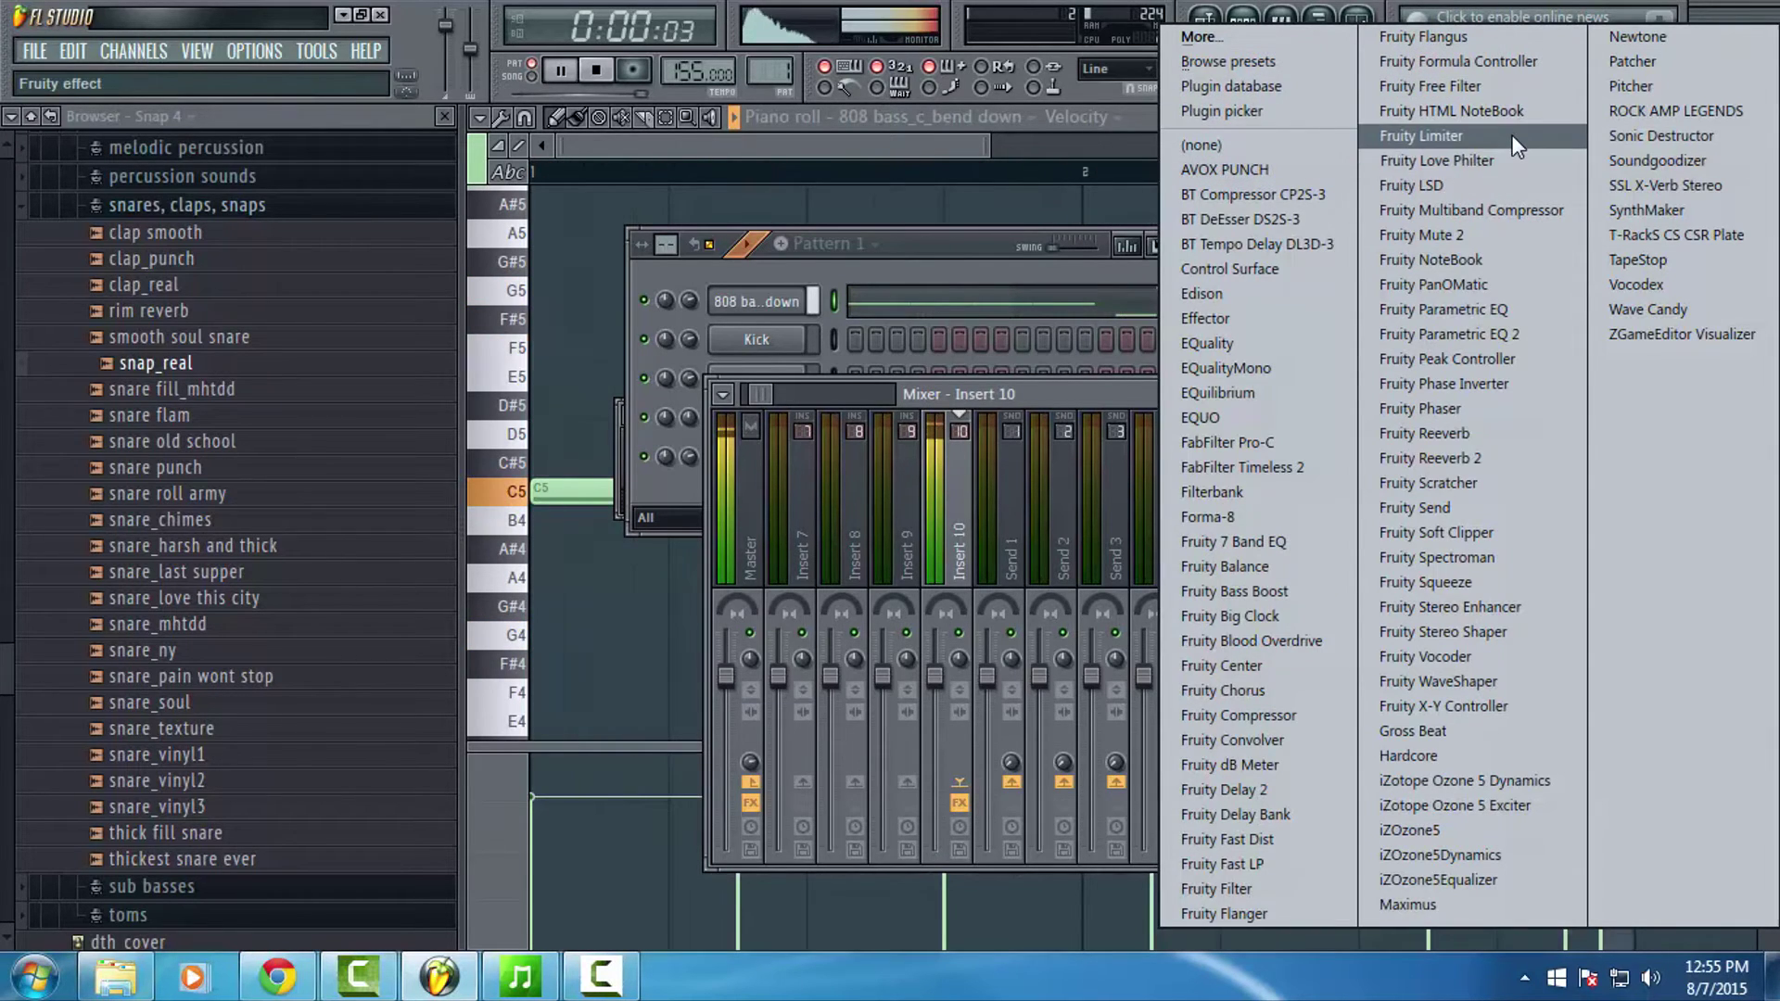
{"action": "left_click", "coordinate": [1504, 85]}
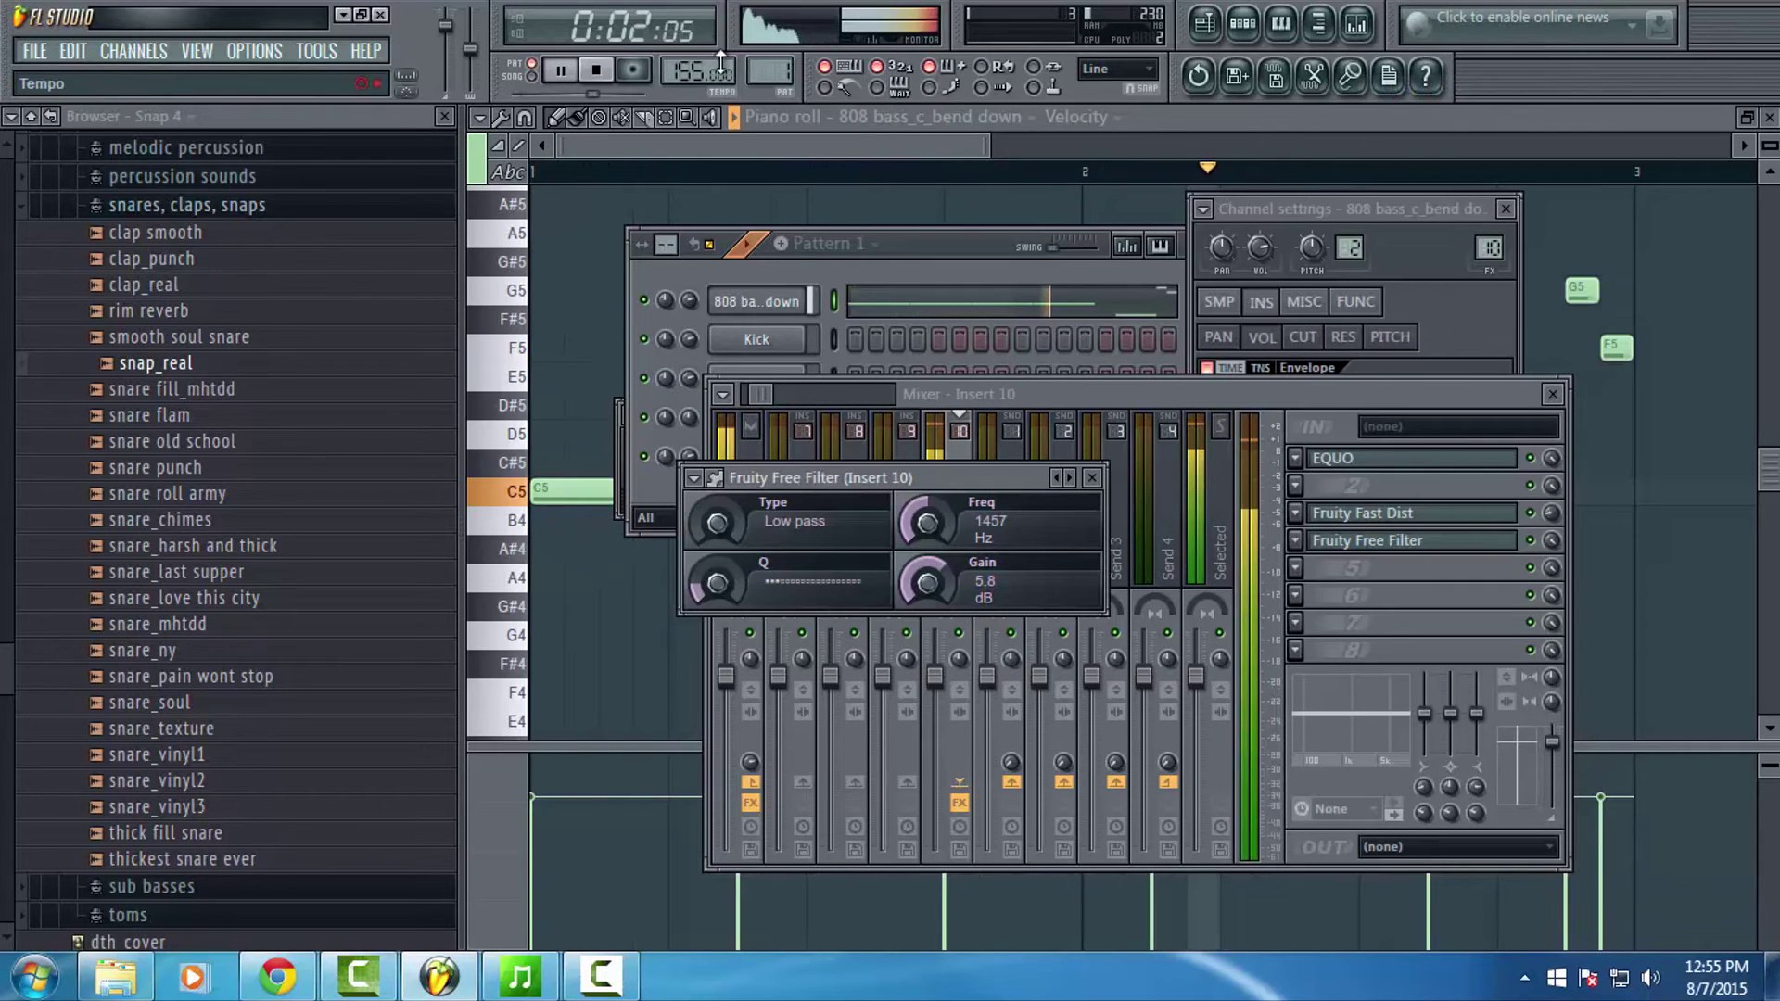
{"action": "left_click", "coordinate": [598, 73]}
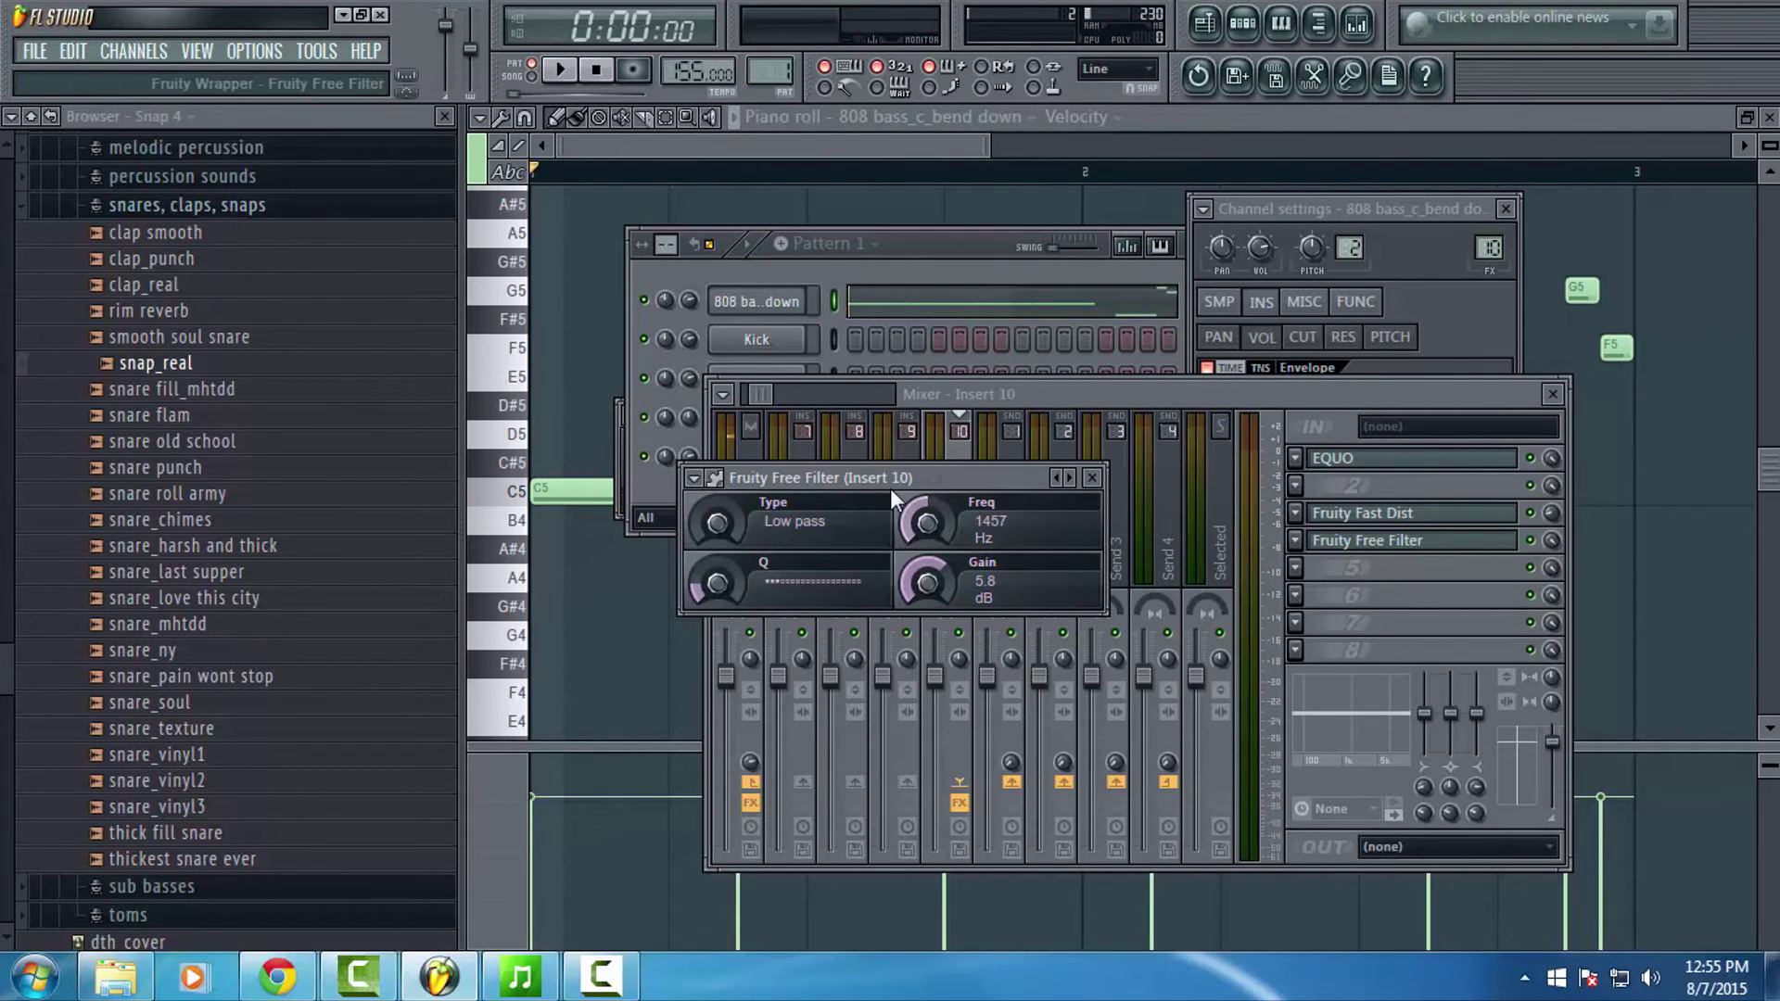
{"action": "left_click_drag", "start_coordinate": [838, 481], "coordinate": [1033, 454]}
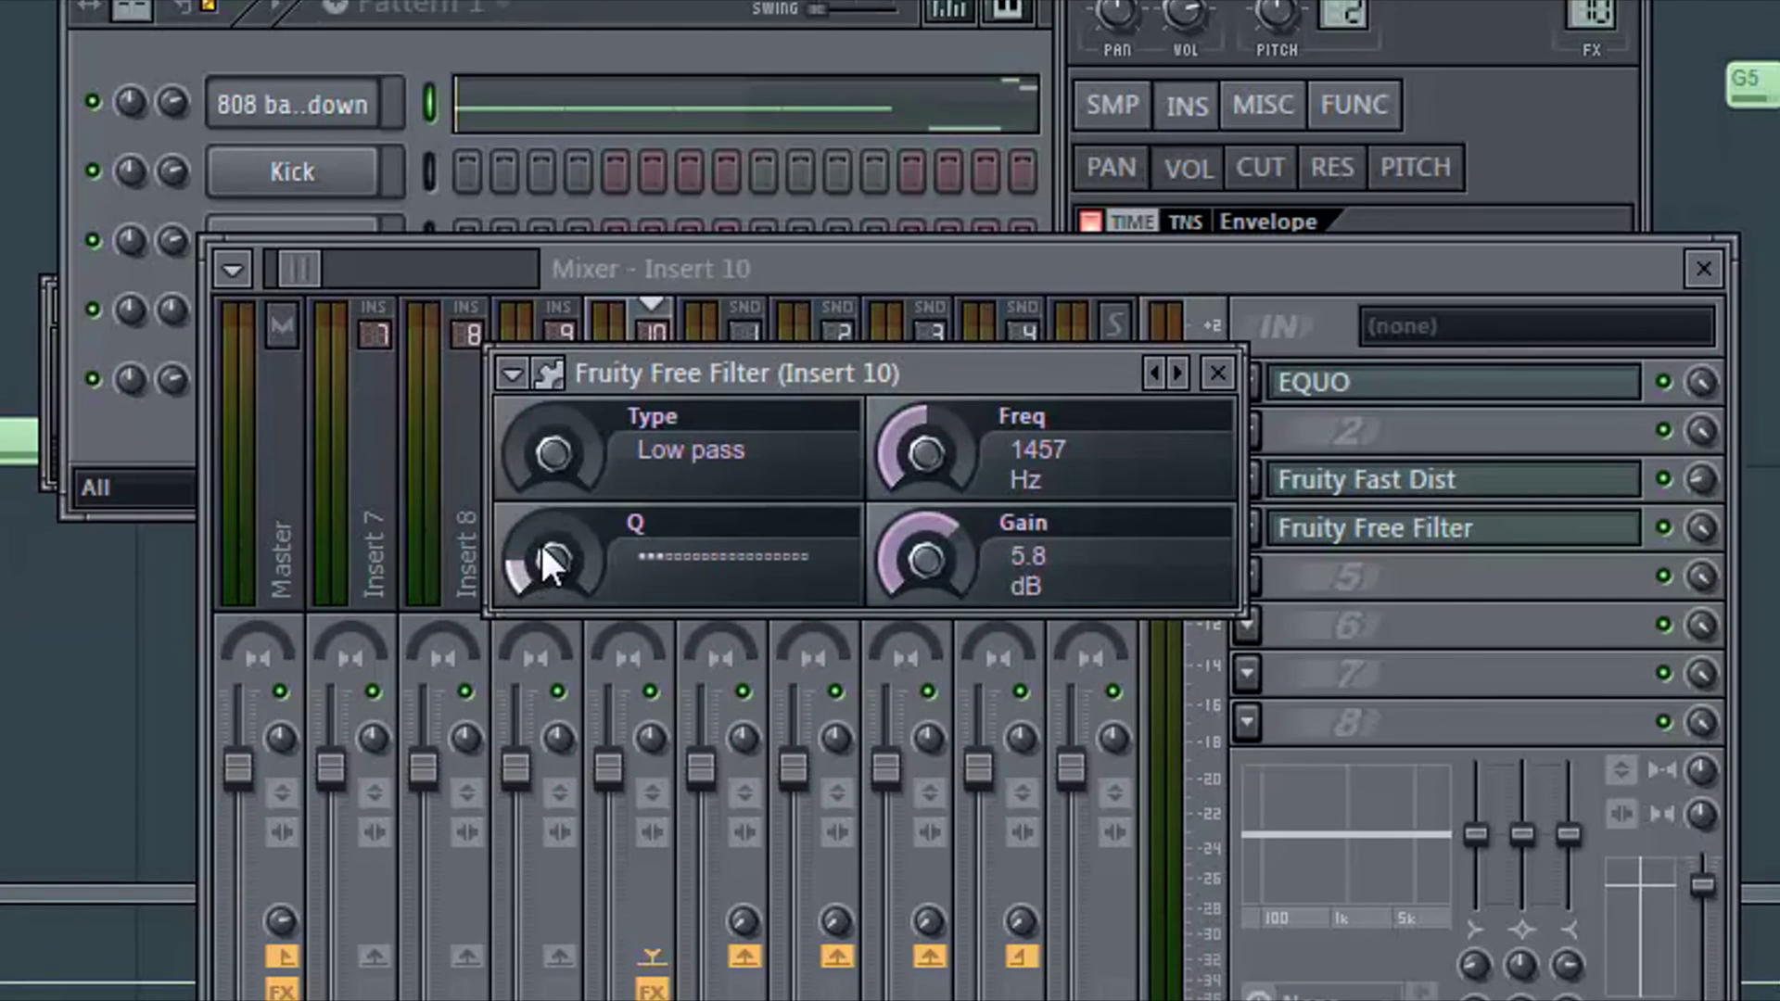
Step: Set the filter Q low and bring the low-pass cutoff down to 120 Hz
{"action": "left_click_drag", "start_coordinate": [552, 561], "coordinate": [549, 584]}
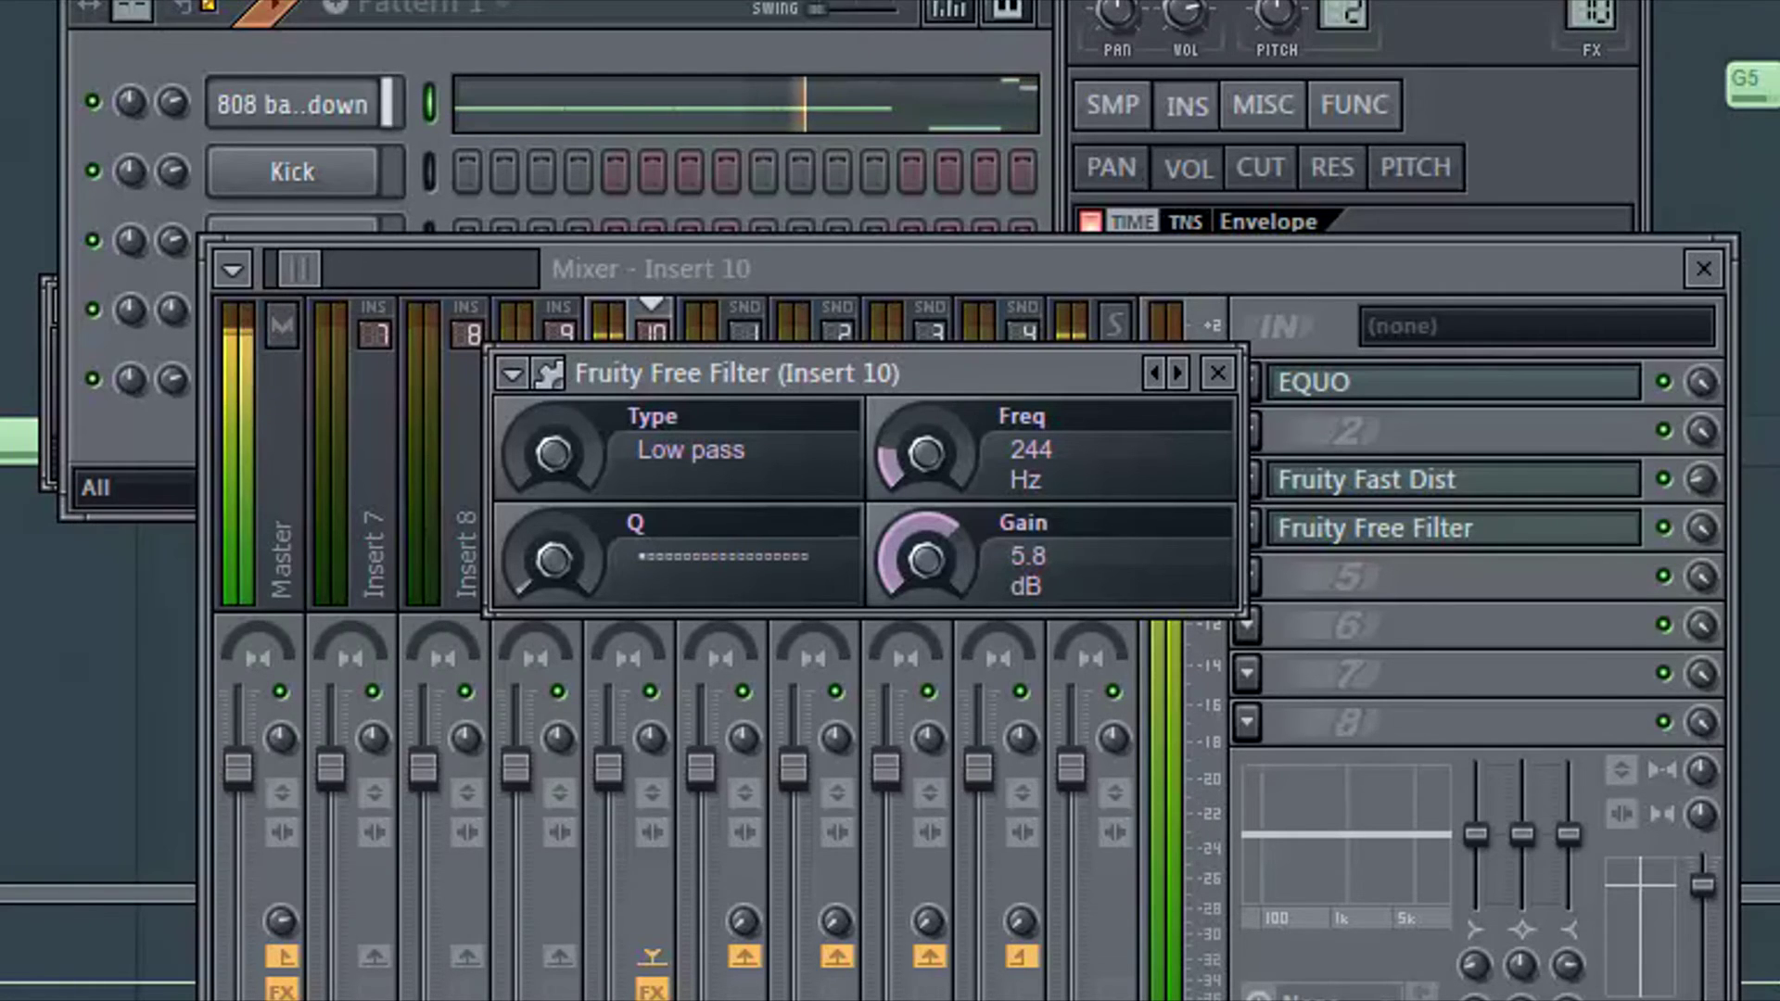
{"action": "mouse_move", "coordinate": [538, 14]}
{"action": "left_mouse_down"}
{"action": "mouse_move", "coordinate": [397, 19]}
{"action": "mouse_move", "coordinate": [571, 18]}
{"action": "left_mouse_up"}
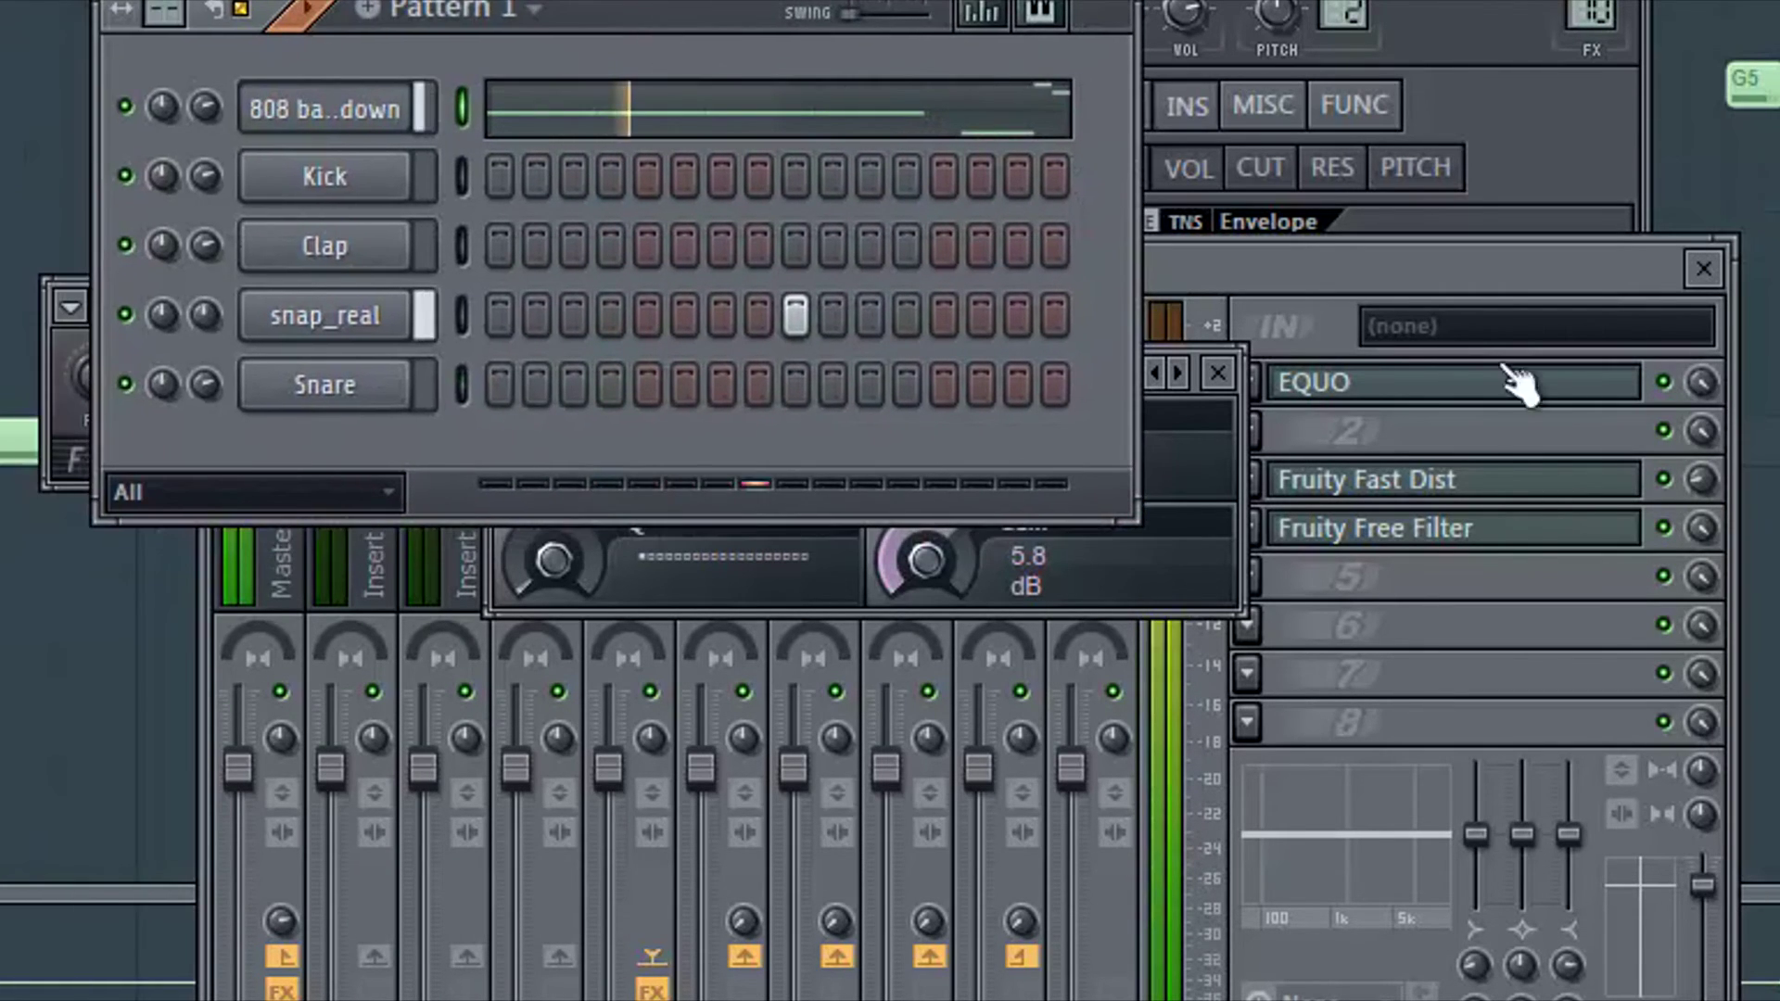
{"action": "left_click", "coordinate": [1486, 547]}
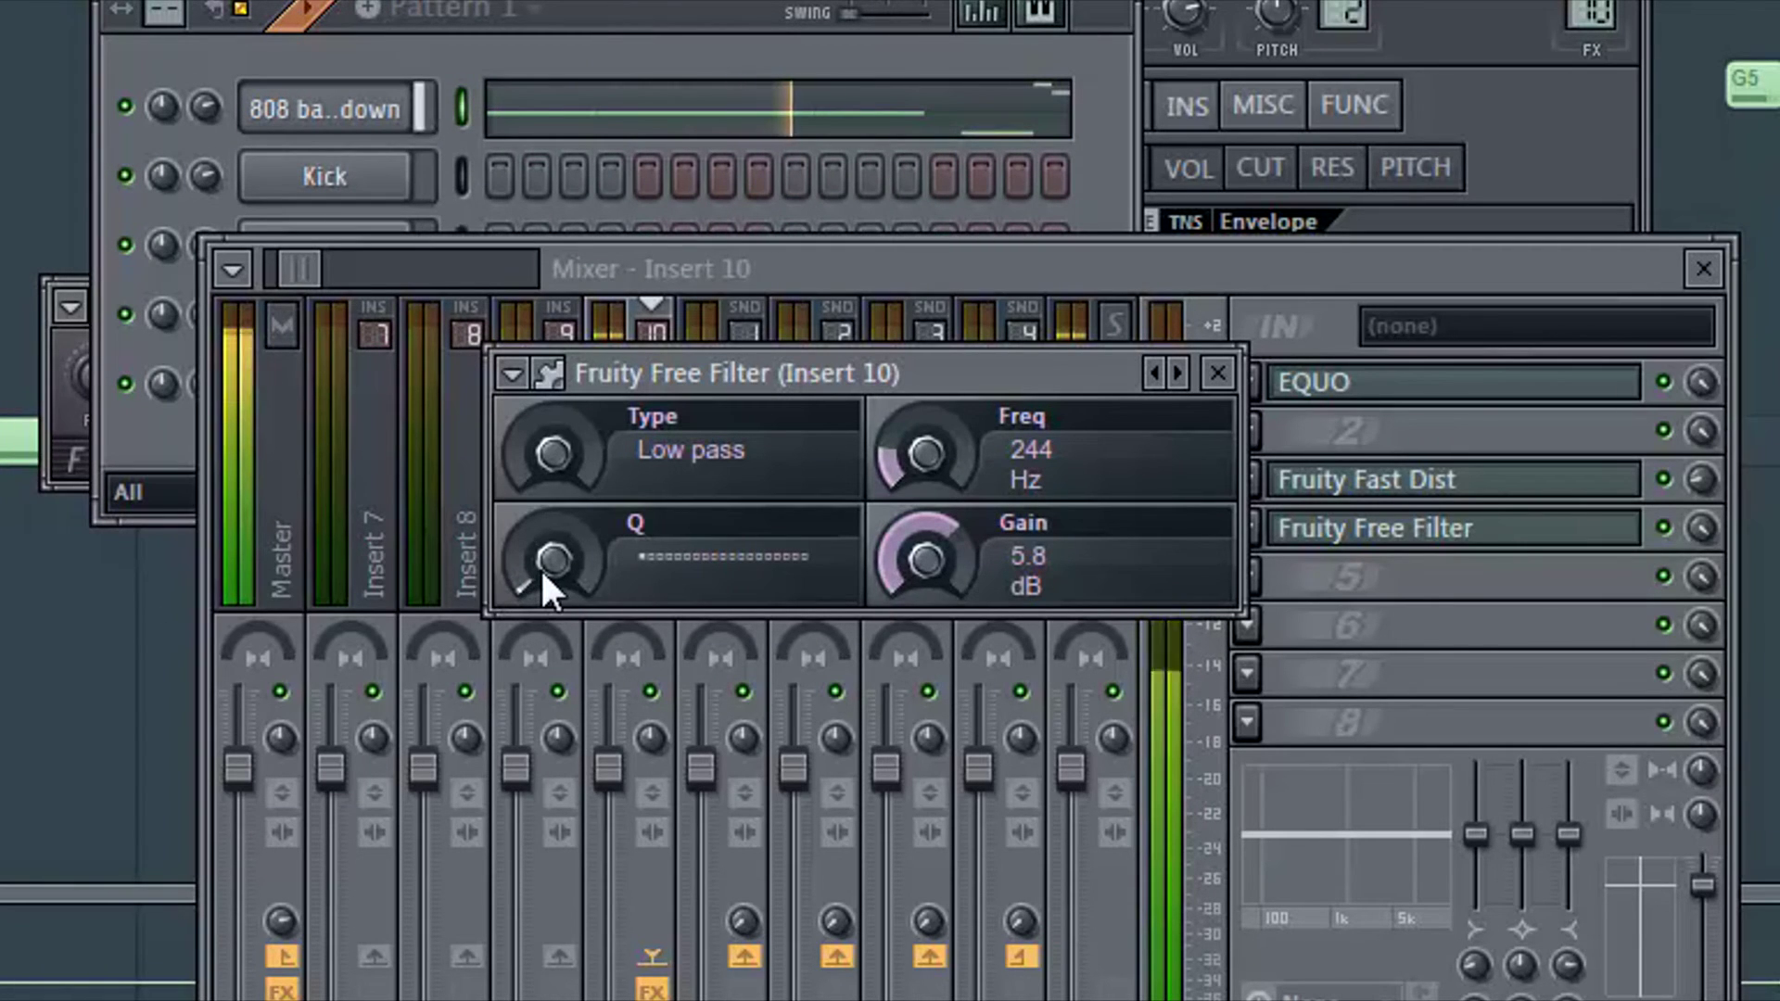
{"action": "left_click_drag", "start_coordinate": [553, 559], "coordinate": [554, 548]}
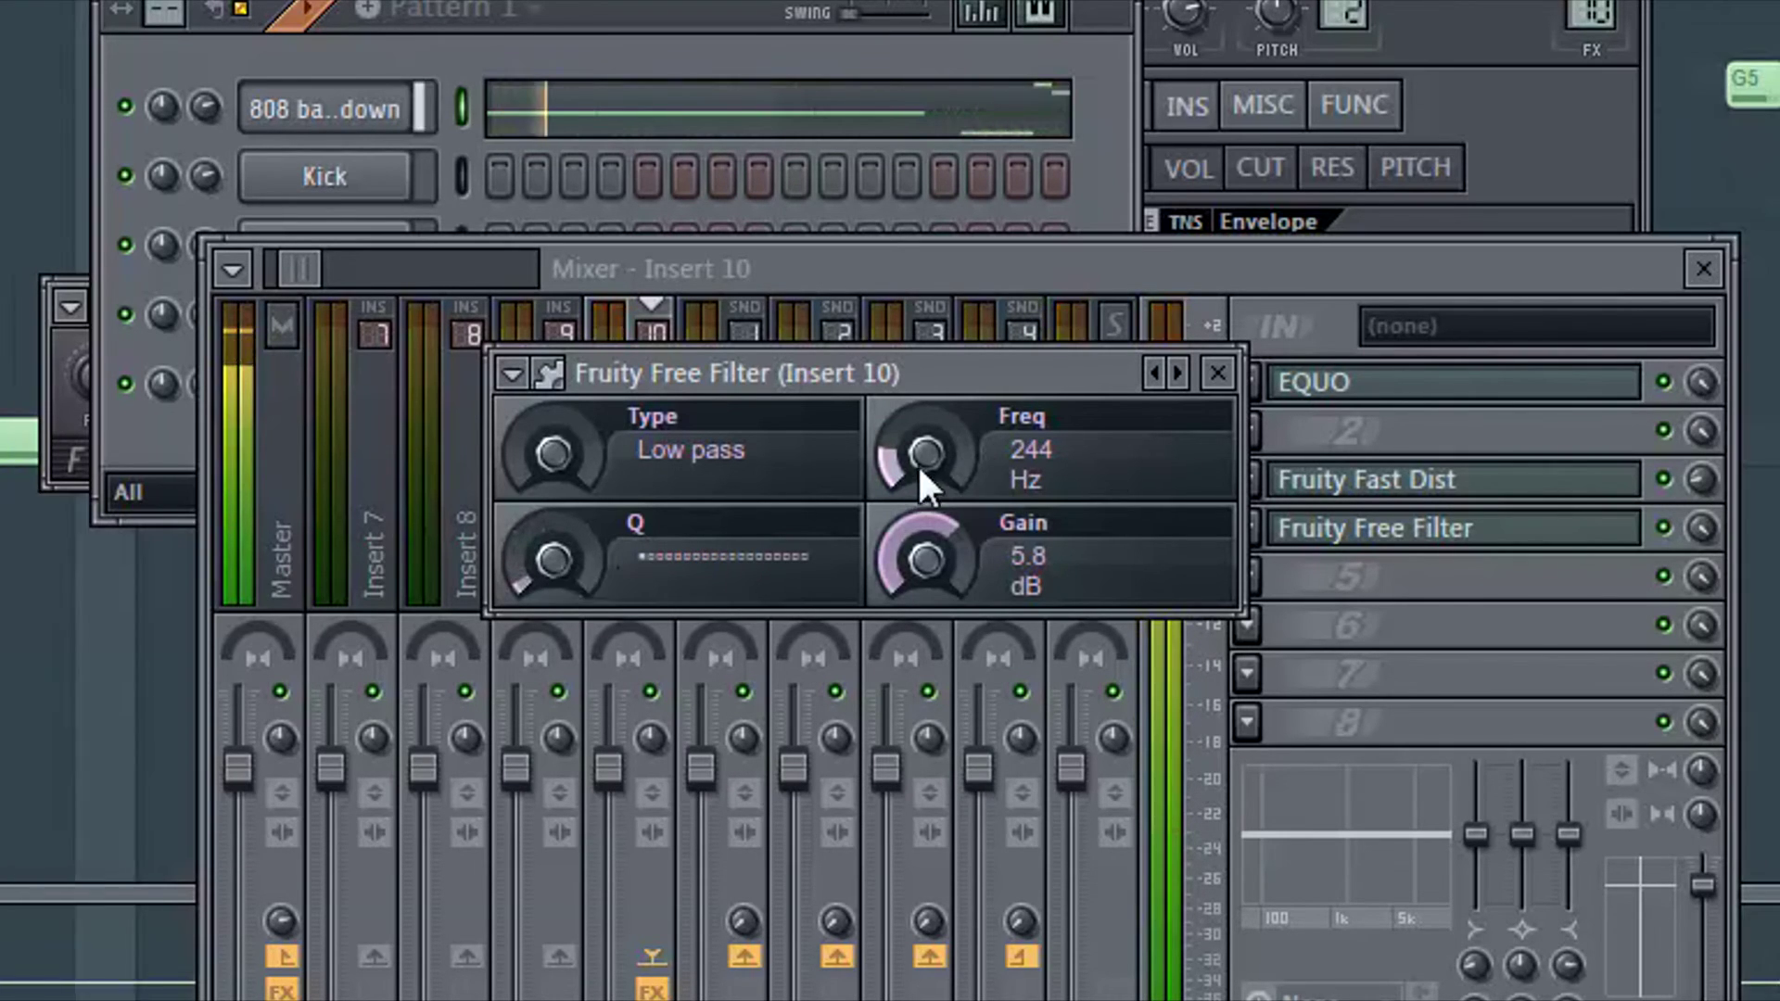
{"action": "left_click_drag", "start_coordinate": [916, 464], "coordinate": [926, 508]}
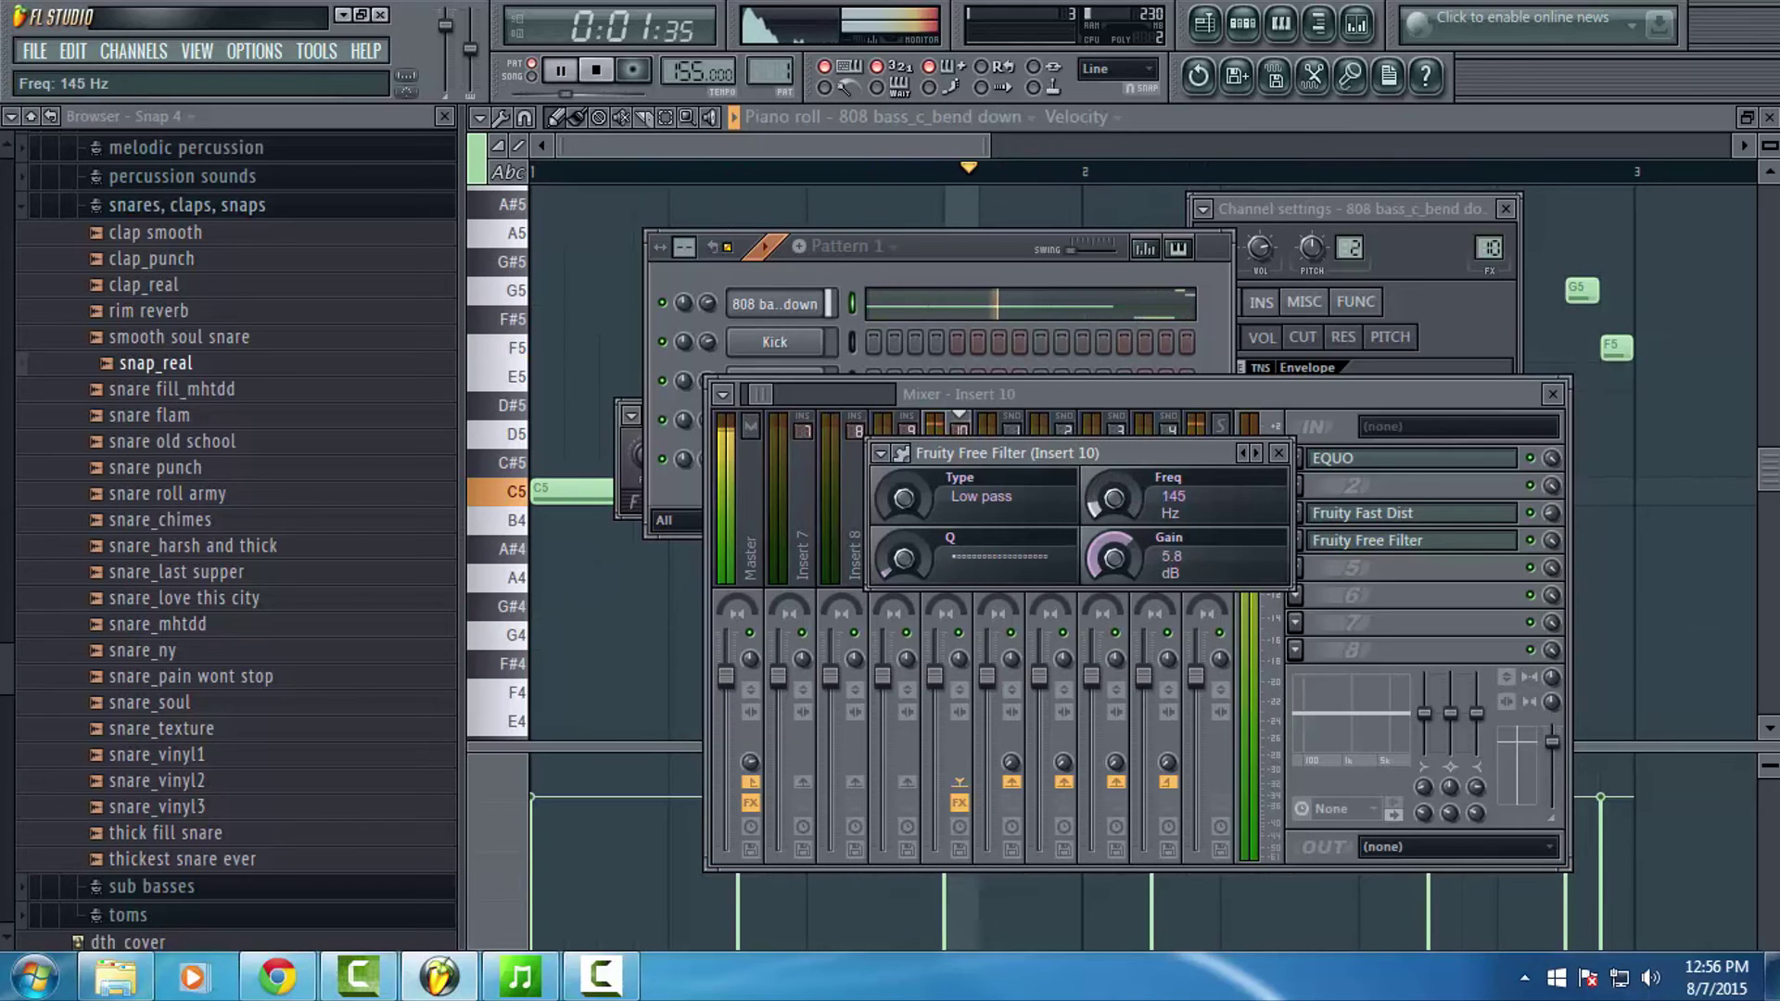
{"action": "left_click_drag", "start_coordinate": [901, 569], "coordinate": [902, 539]}
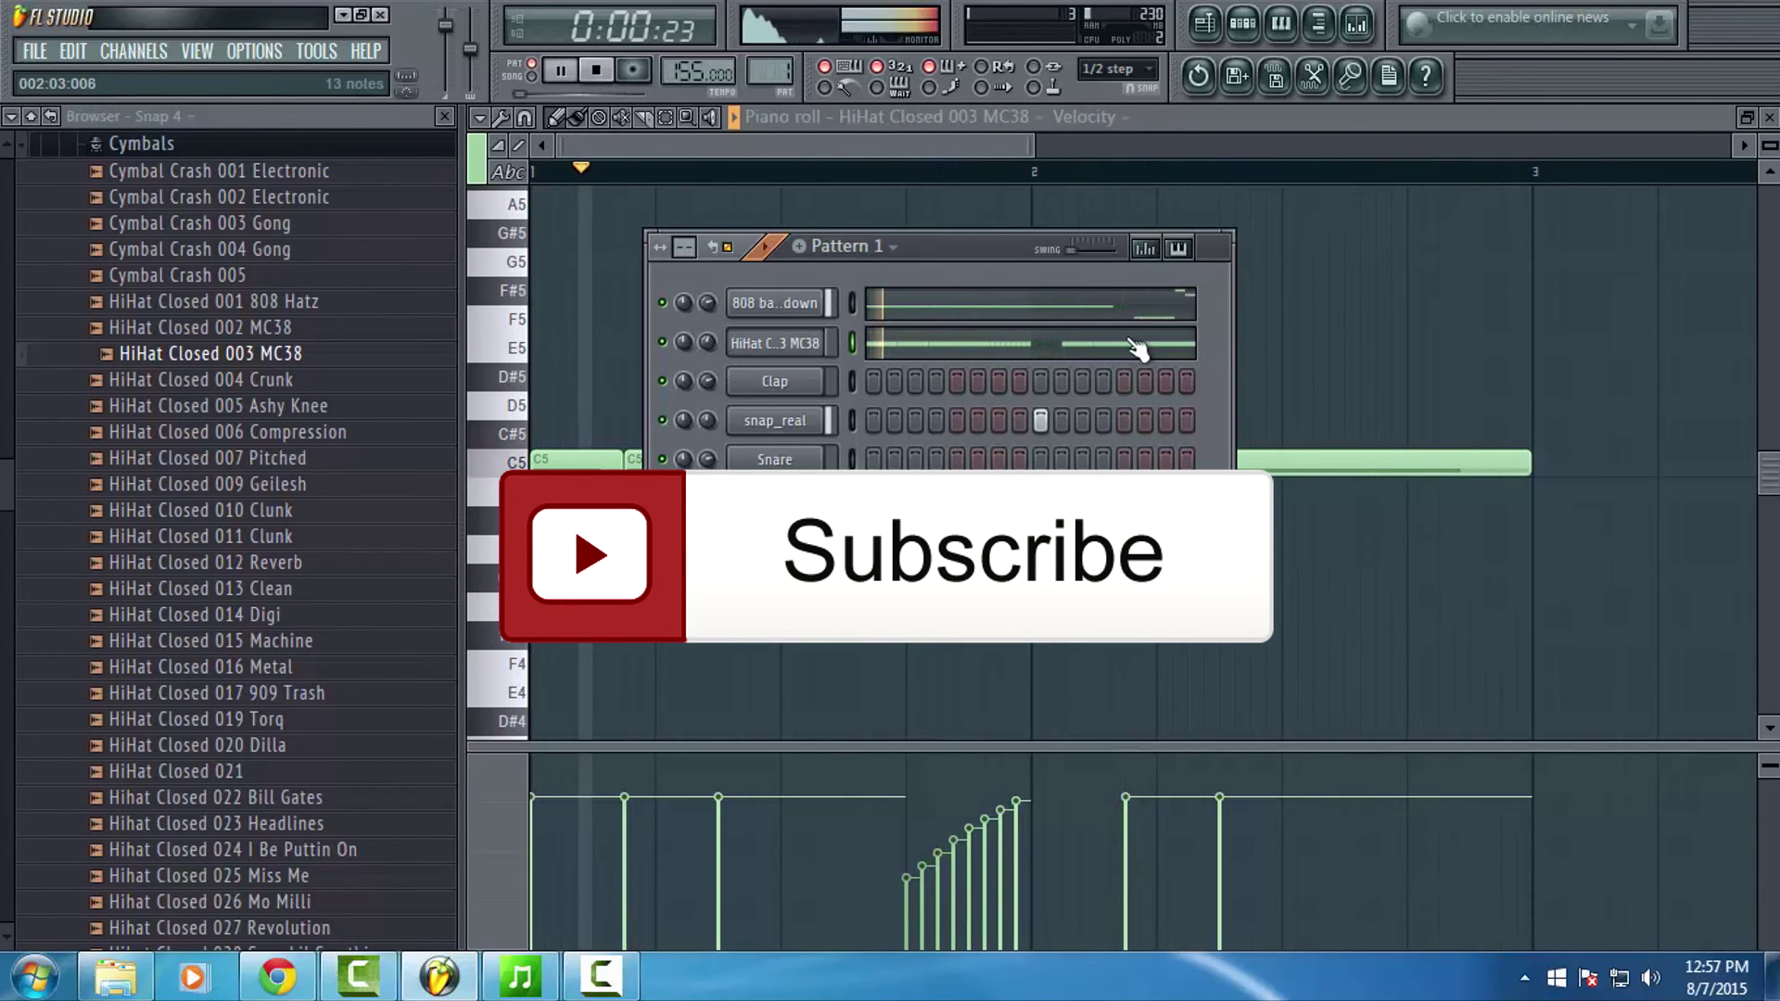
Step: Collapse the browser to its top-level folders and stop playback
{"action": "left_click", "coordinate": [31, 116]}
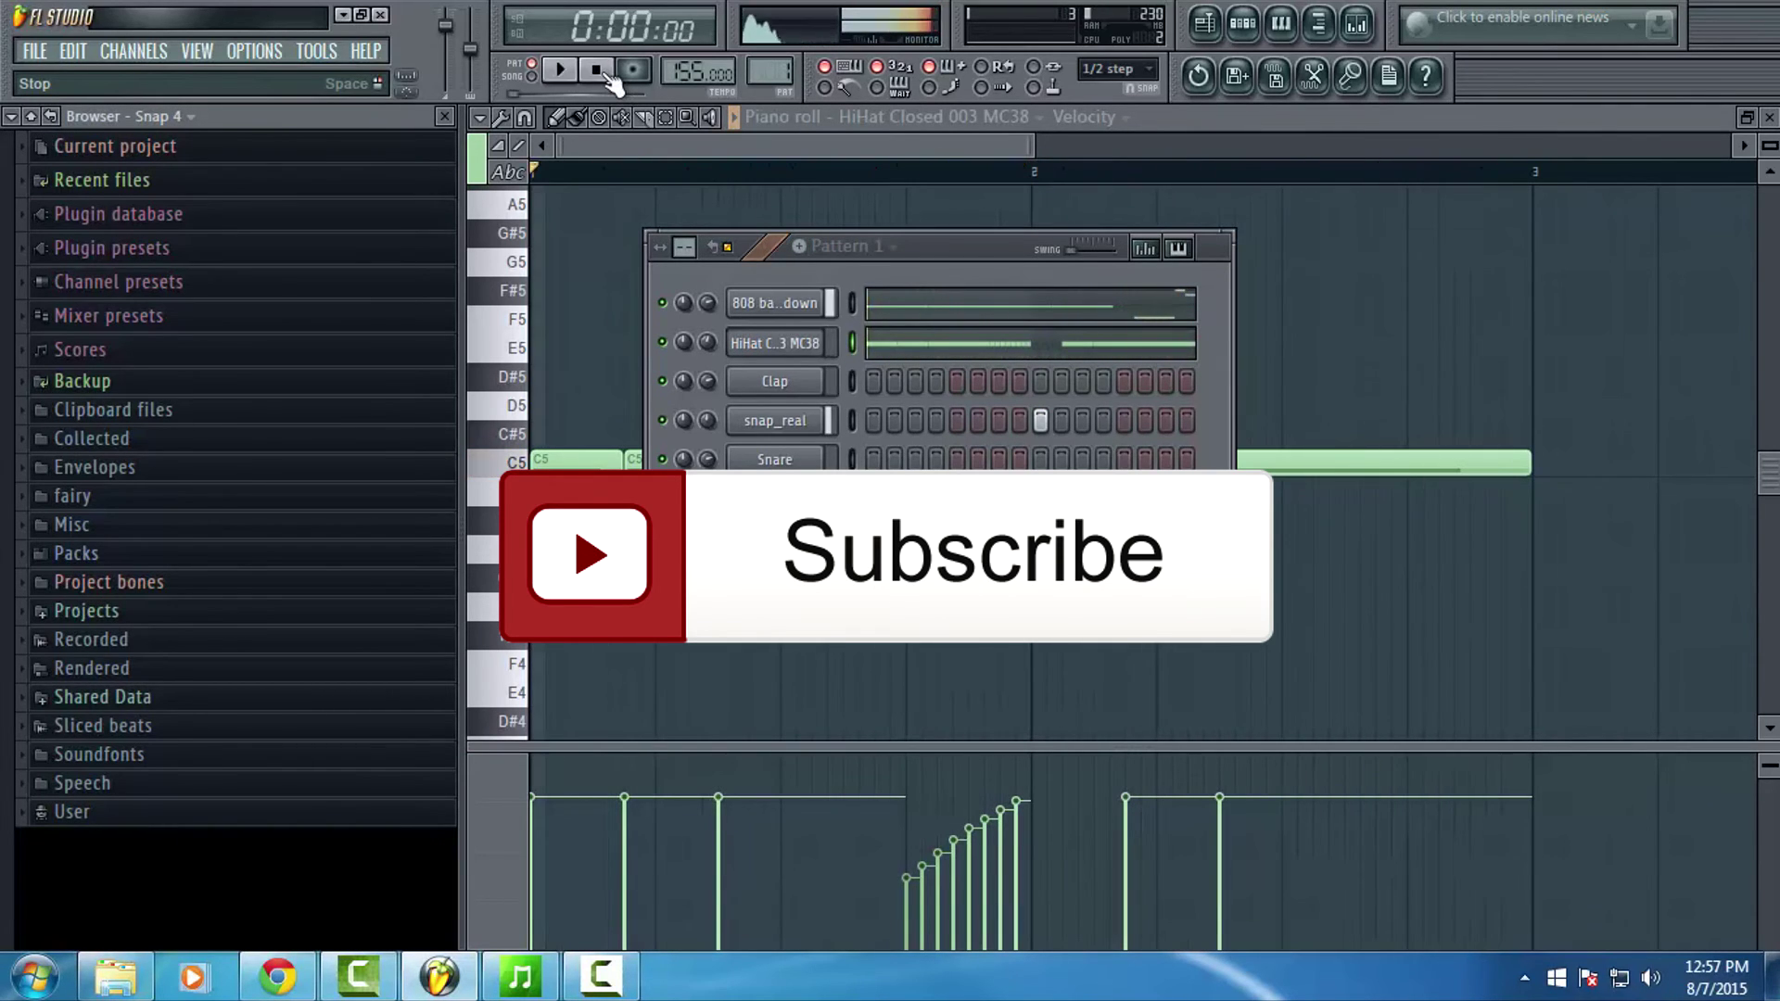
{"action": "left_click", "coordinate": [610, 76]}
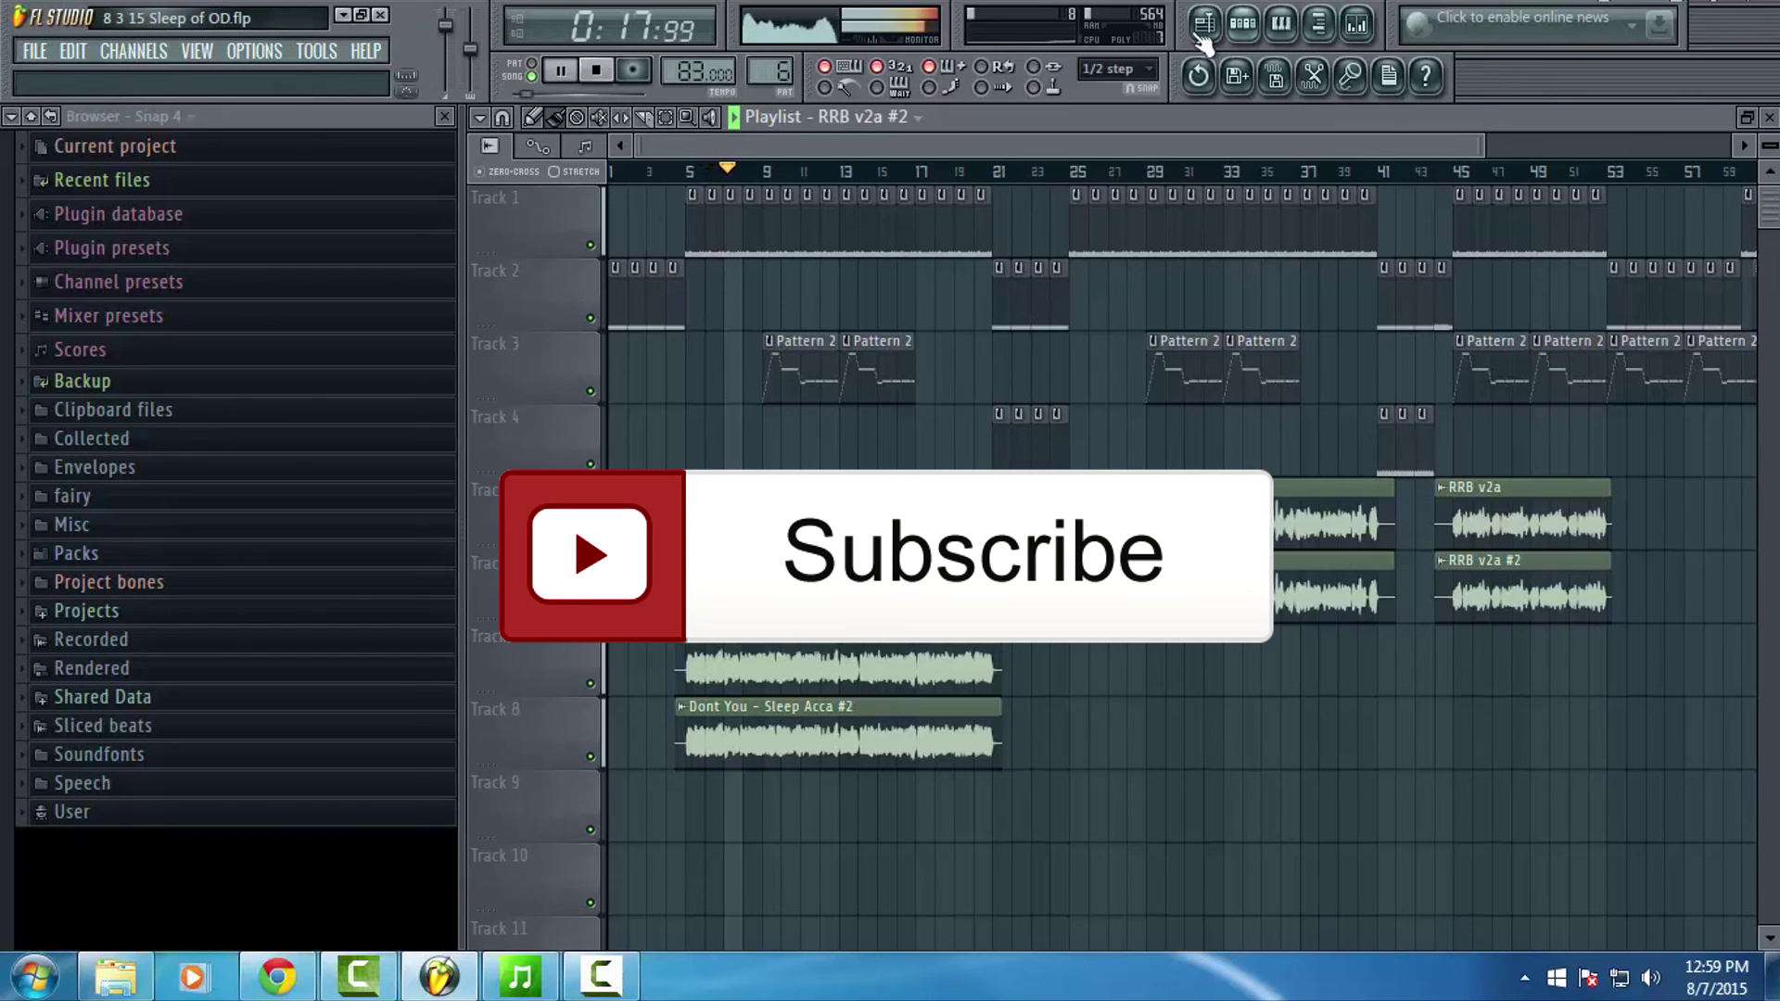
Step: Bring up Pattern 1's 808 bass_c channel and view its notes in the piano roll
{"action": "left_click", "coordinate": [1239, 37]}
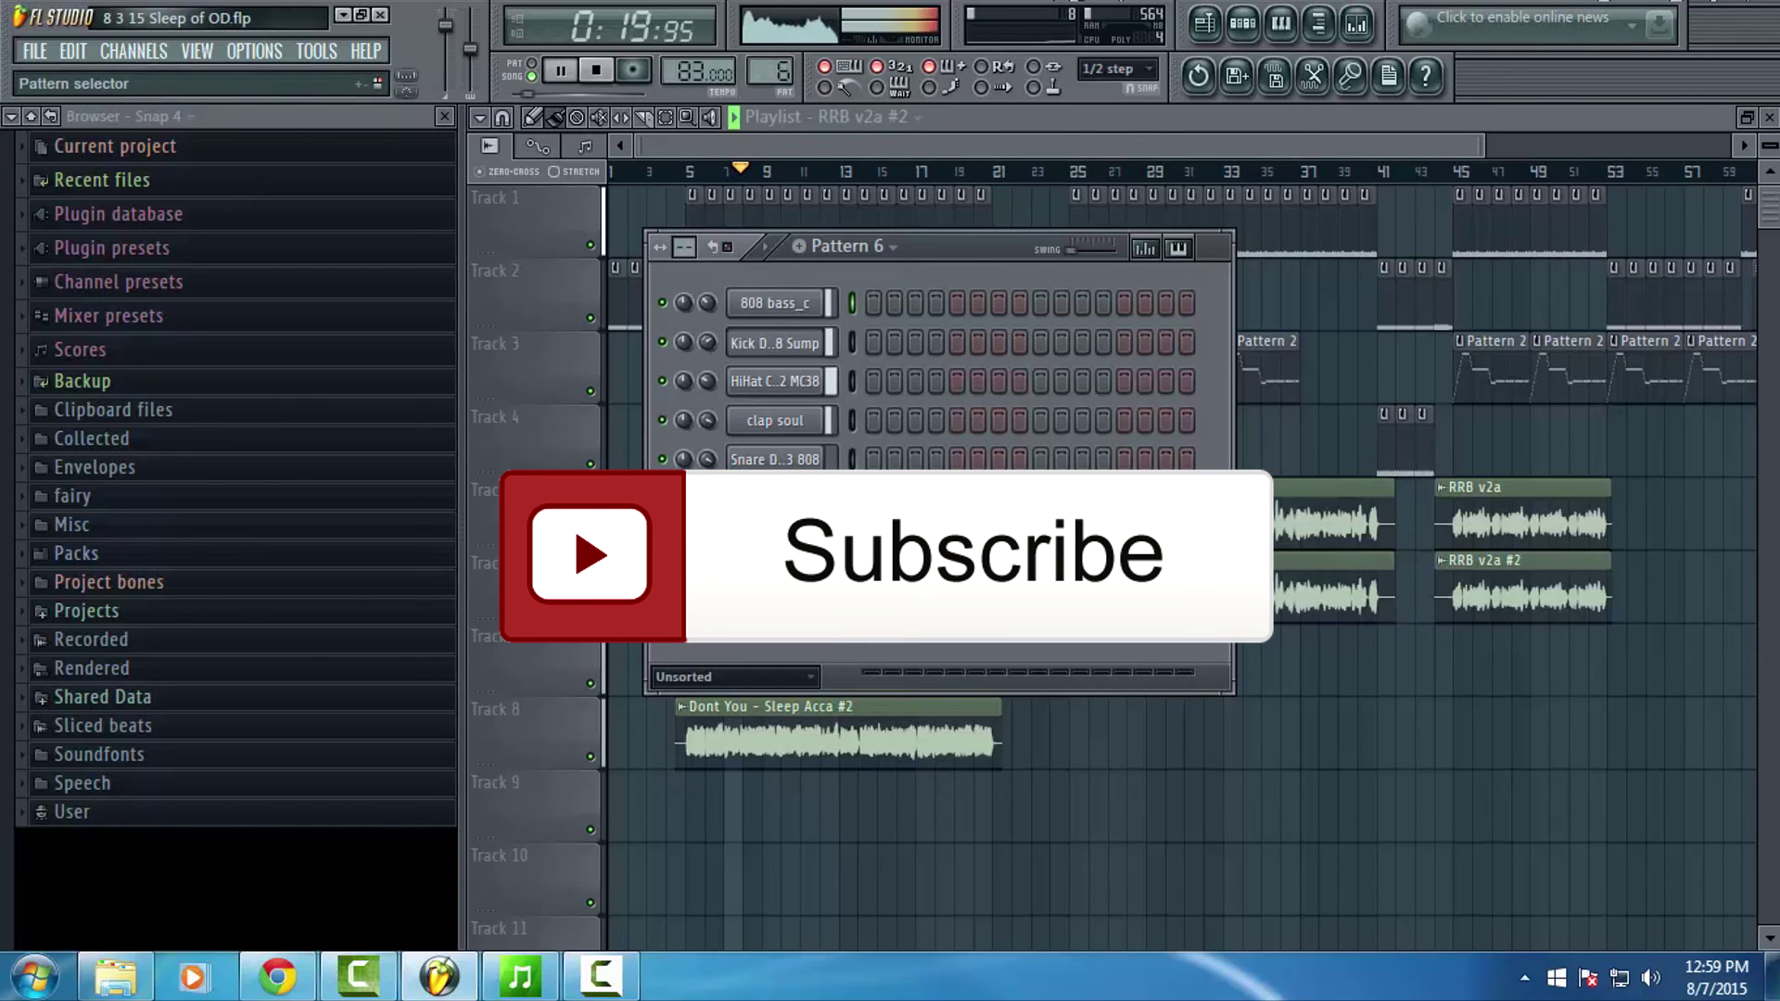
{"action": "left_click", "coordinate": [788, 306]}
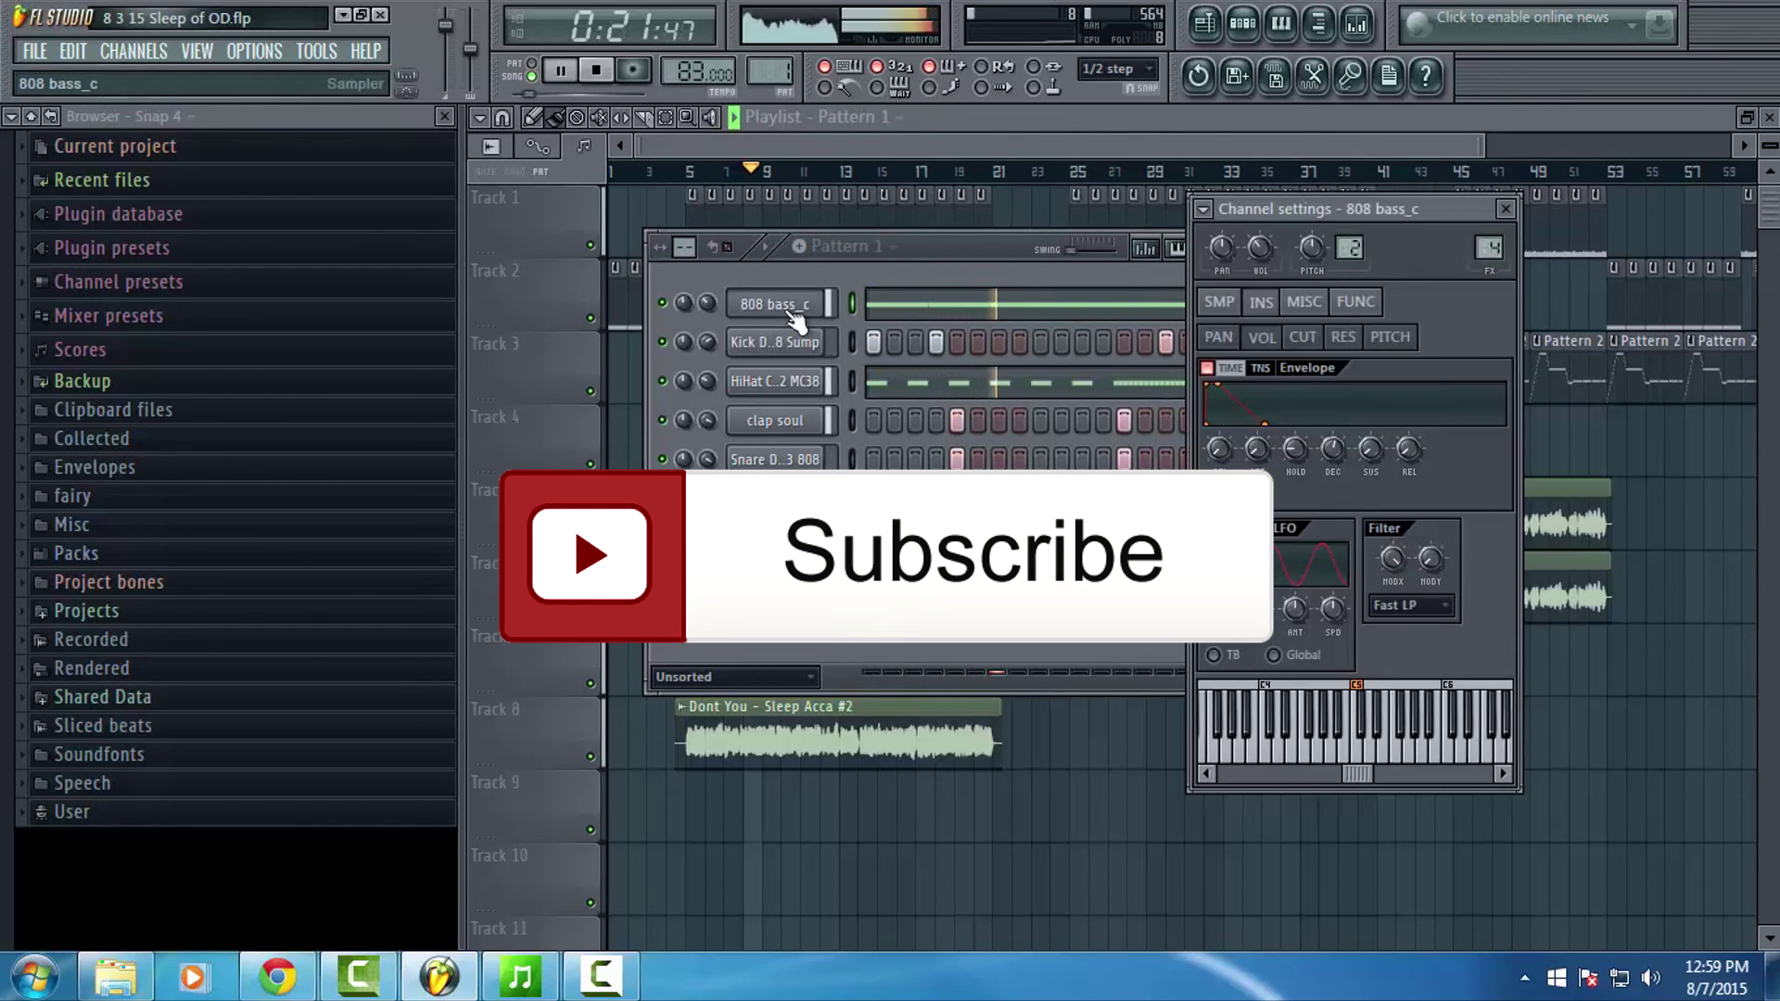
{"action": "left_click", "coordinate": [961, 306]}
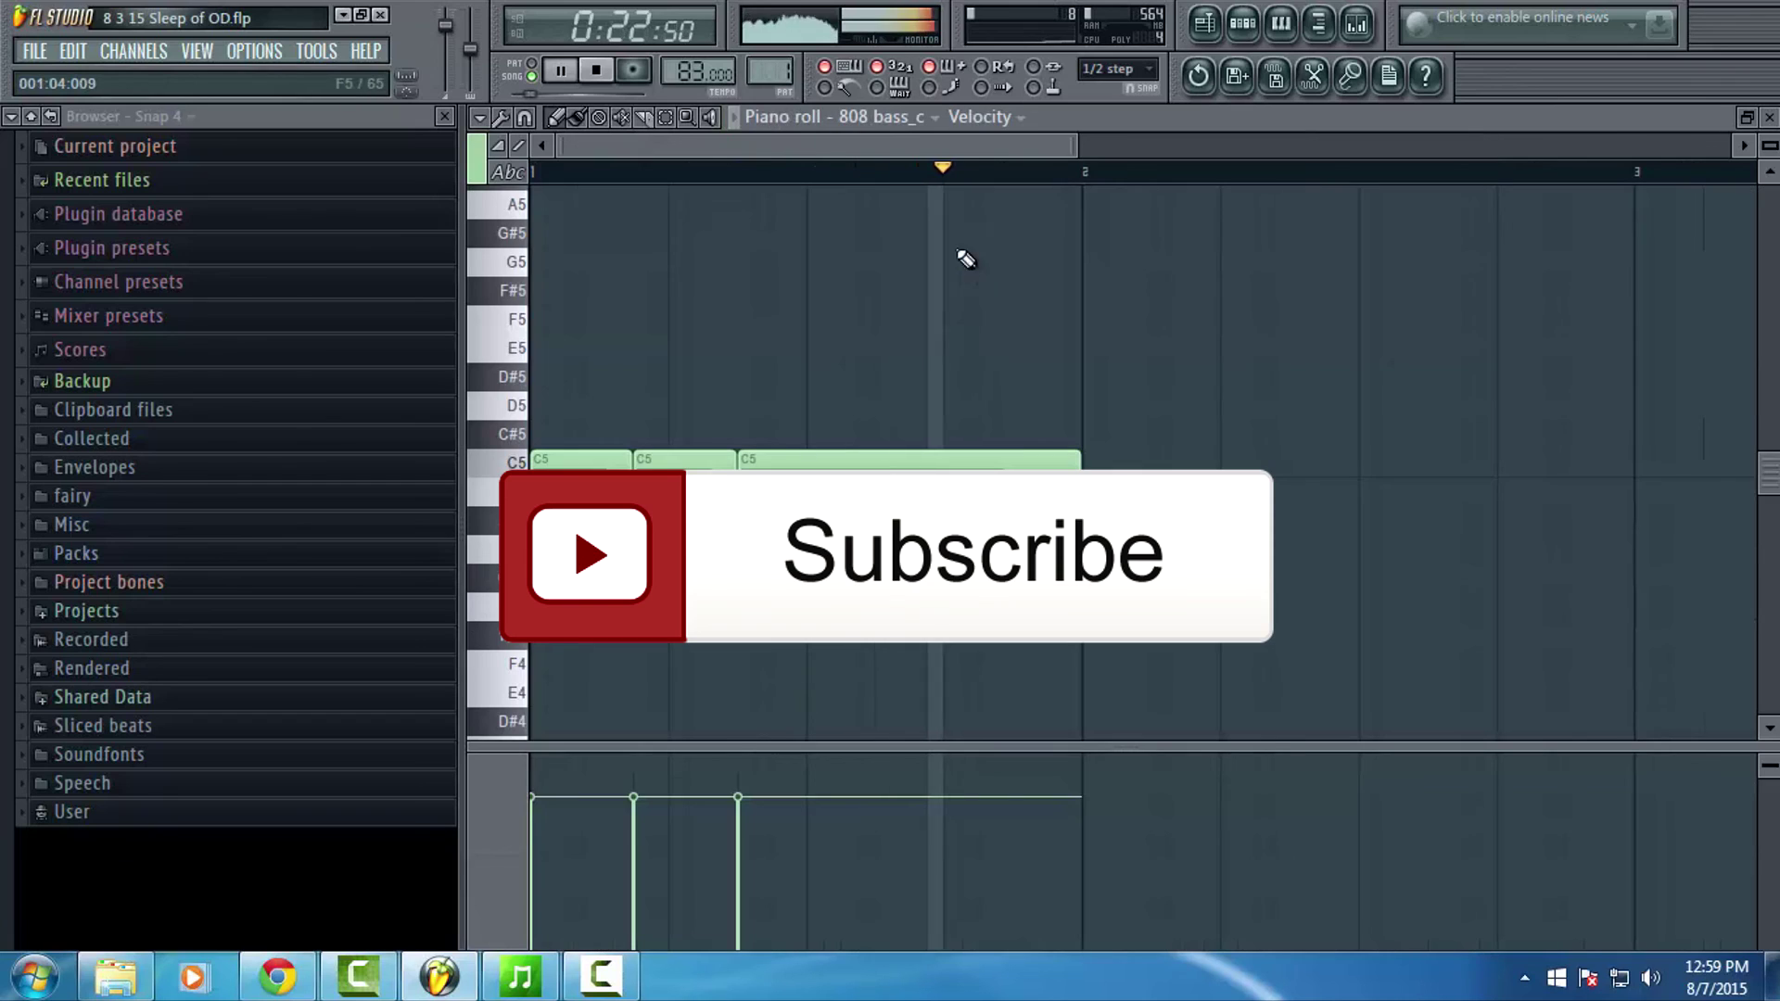
{"action": "left_click", "coordinate": [1242, 23]}
{"action": "left_click", "coordinate": [790, 305]}
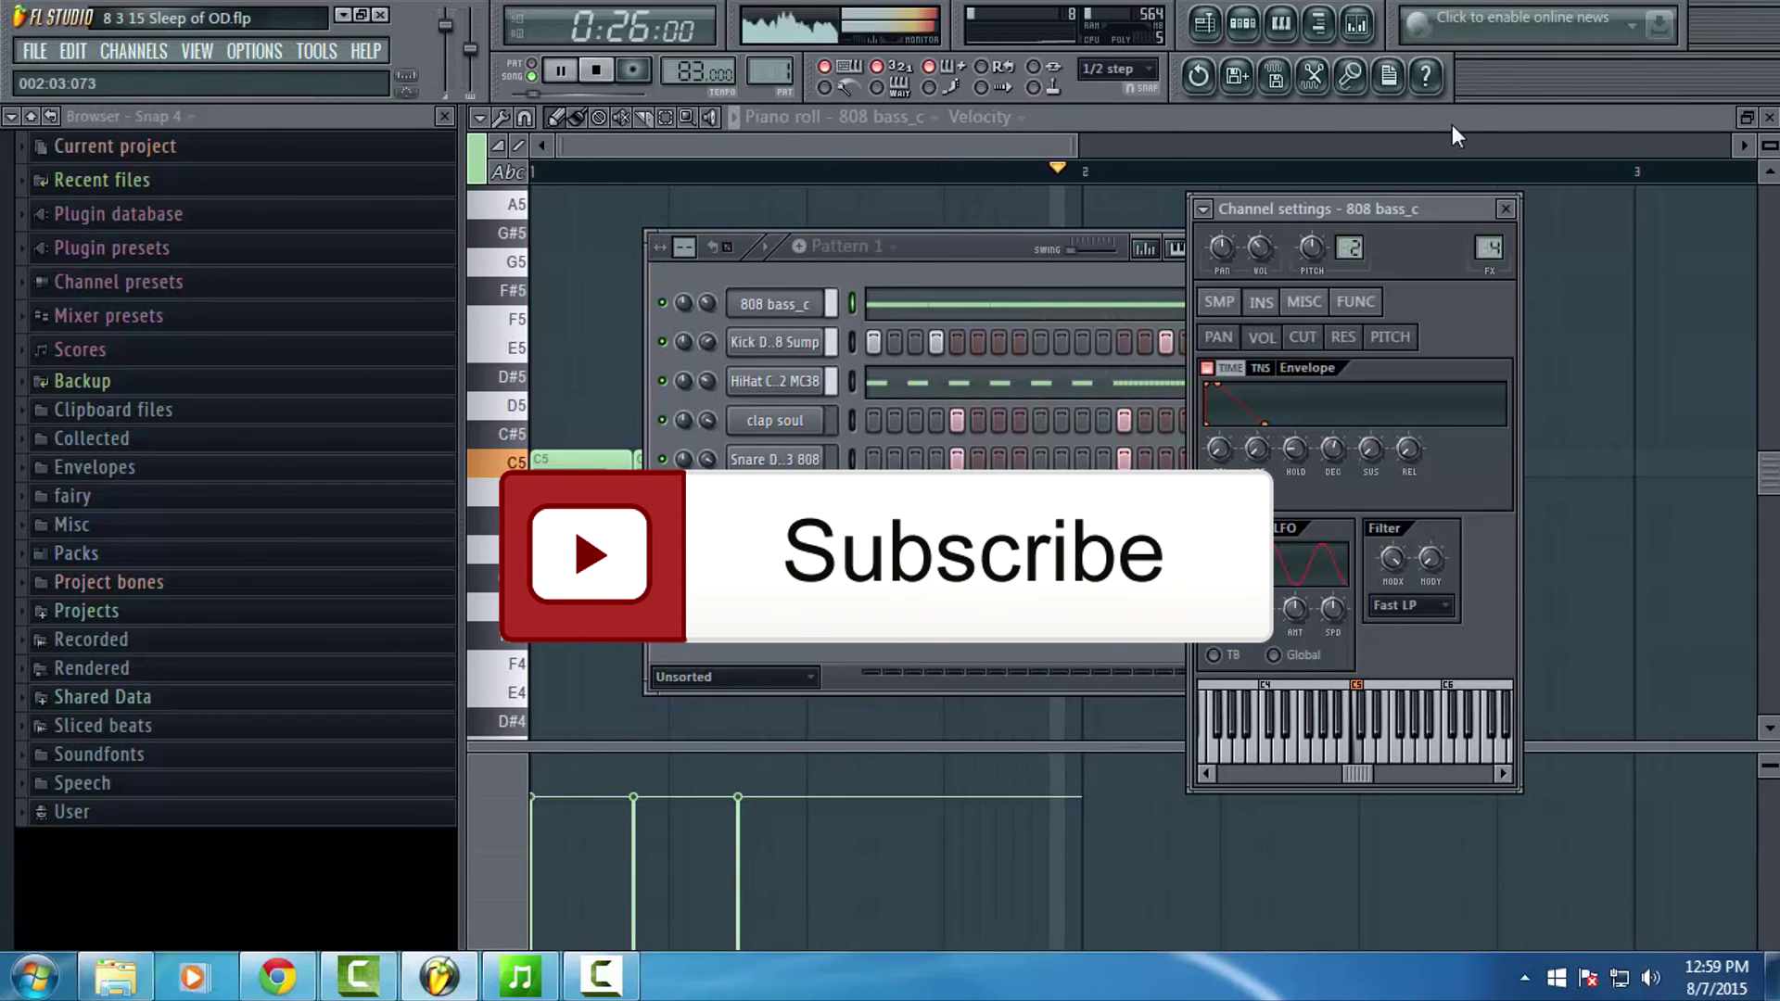
Step: Open Insert 4's EQUO, Fruity Fast Dist and Fruity Compressor windows, arranged beside the step sequencer
{"action": "left_click", "coordinate": [1358, 25]}
{"action": "left_click", "coordinate": [1363, 458]}
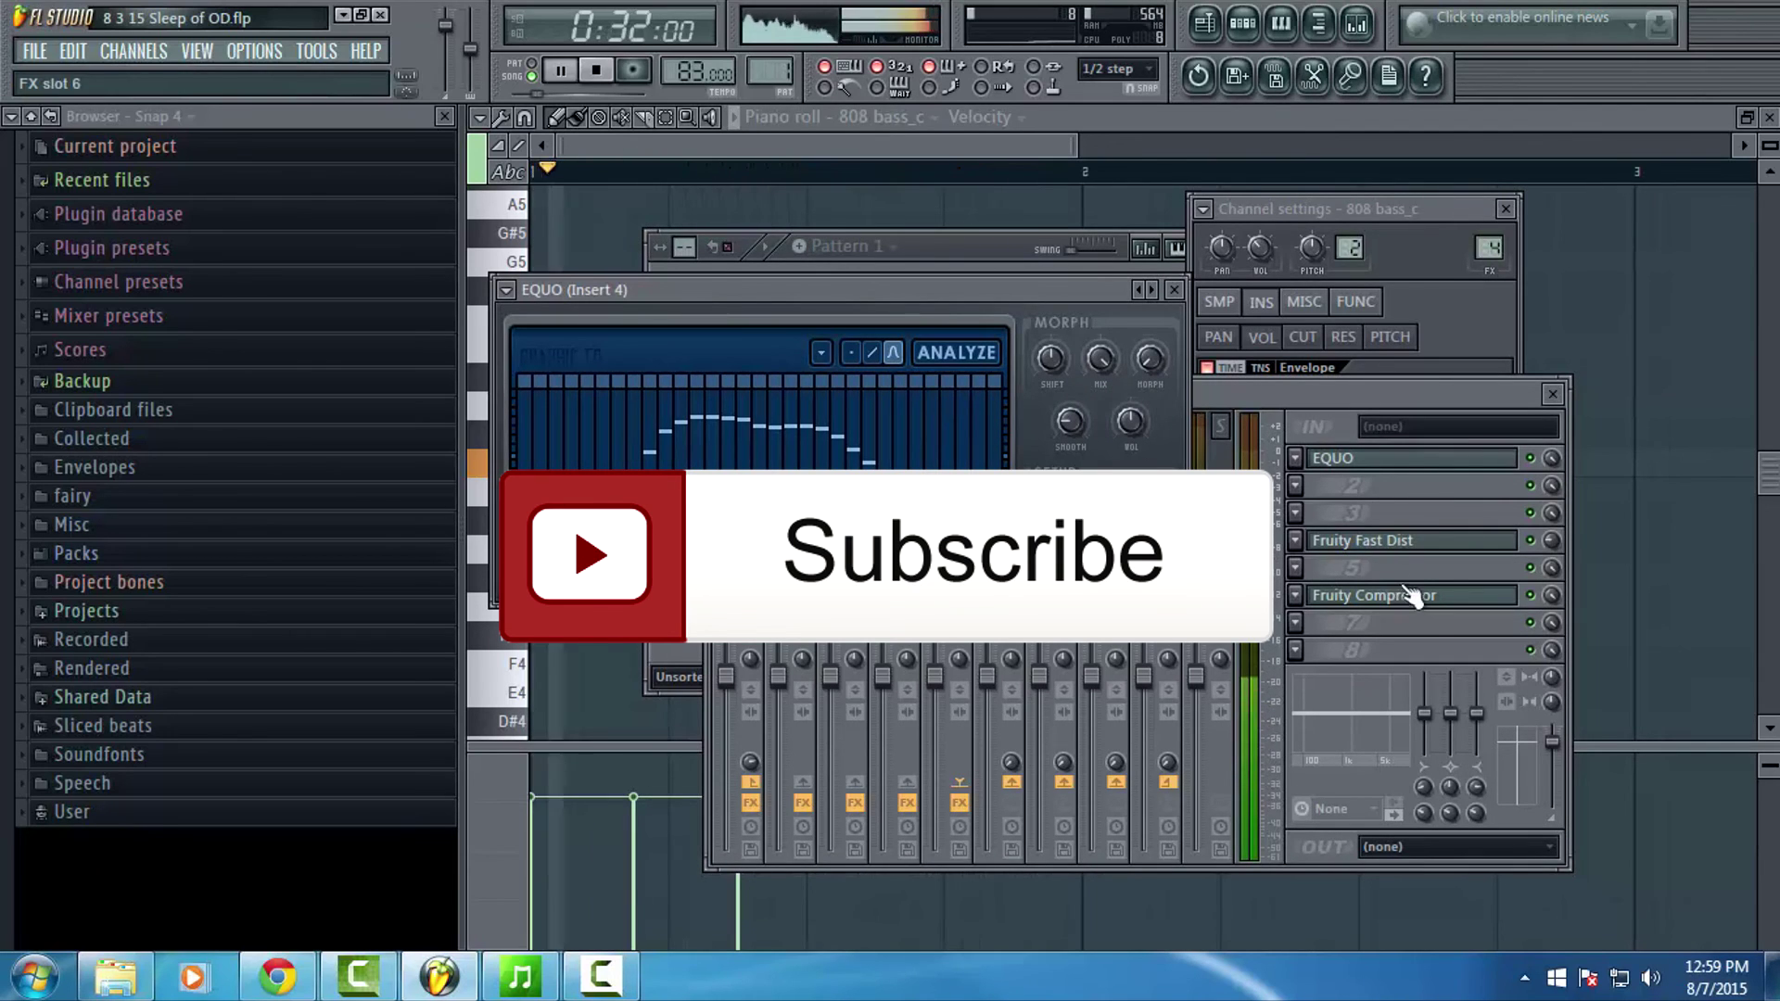
{"action": "left_click", "coordinate": [1410, 545]}
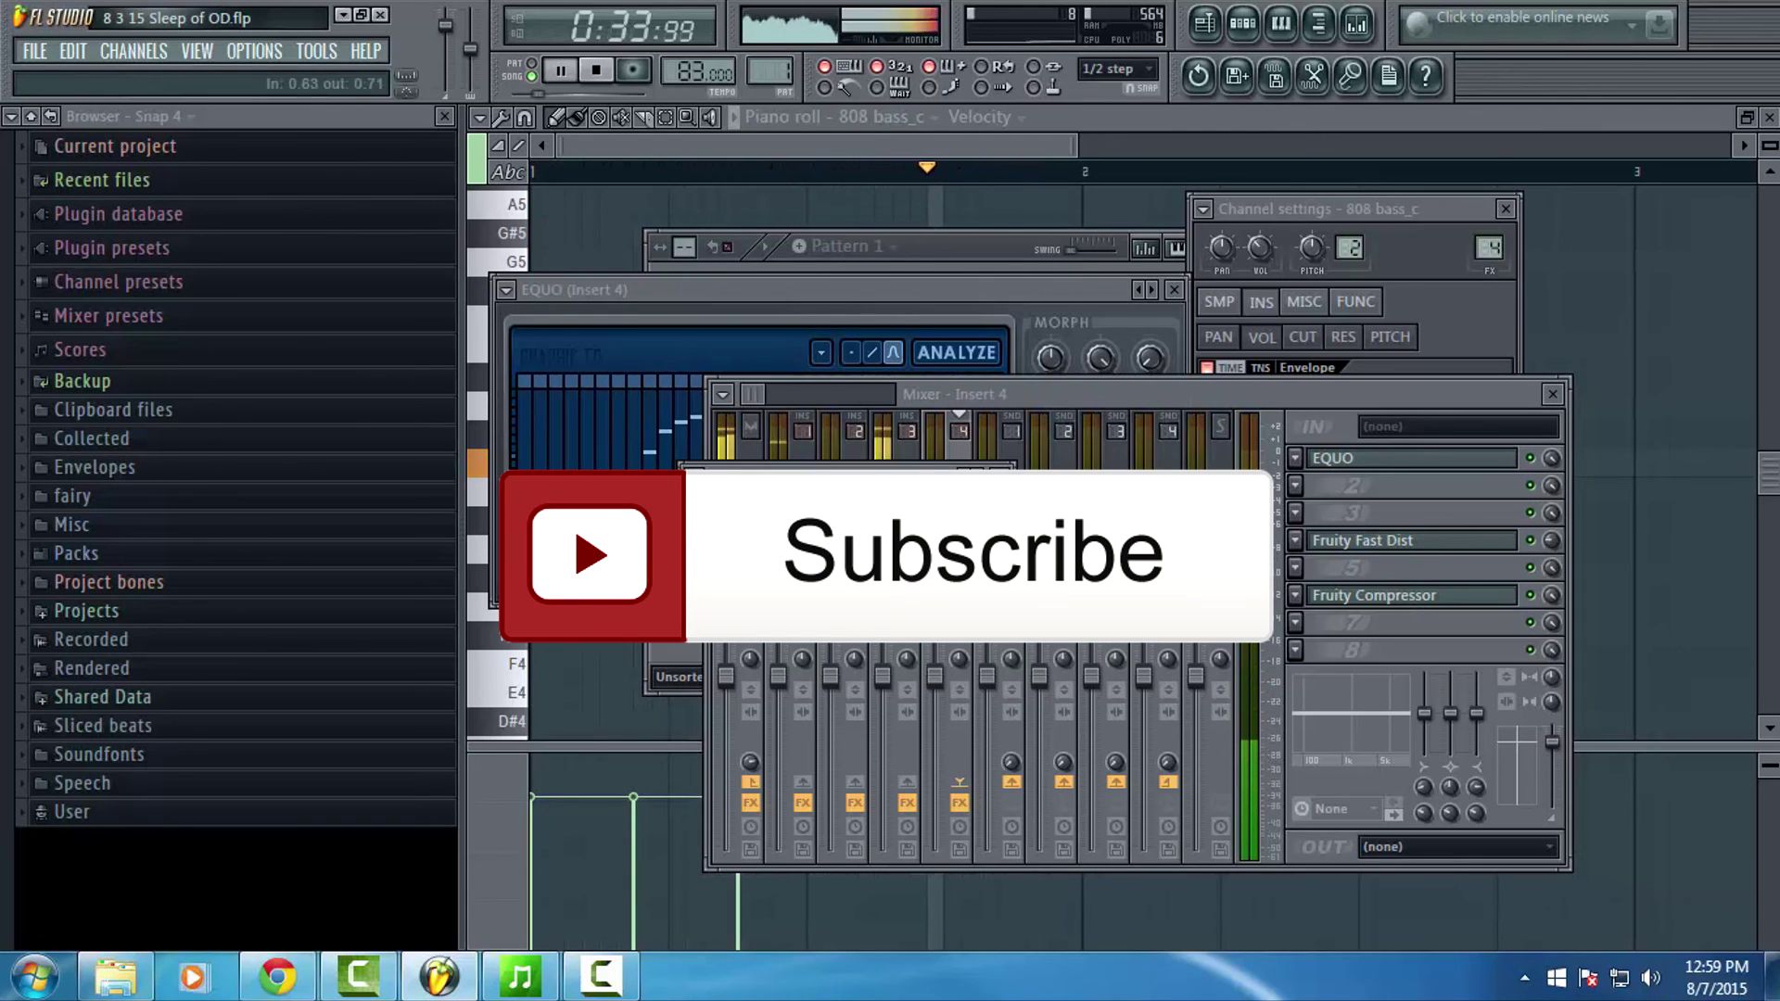
{"action": "left_click_drag", "start_coordinate": [920, 408], "coordinate": [876, 201]}
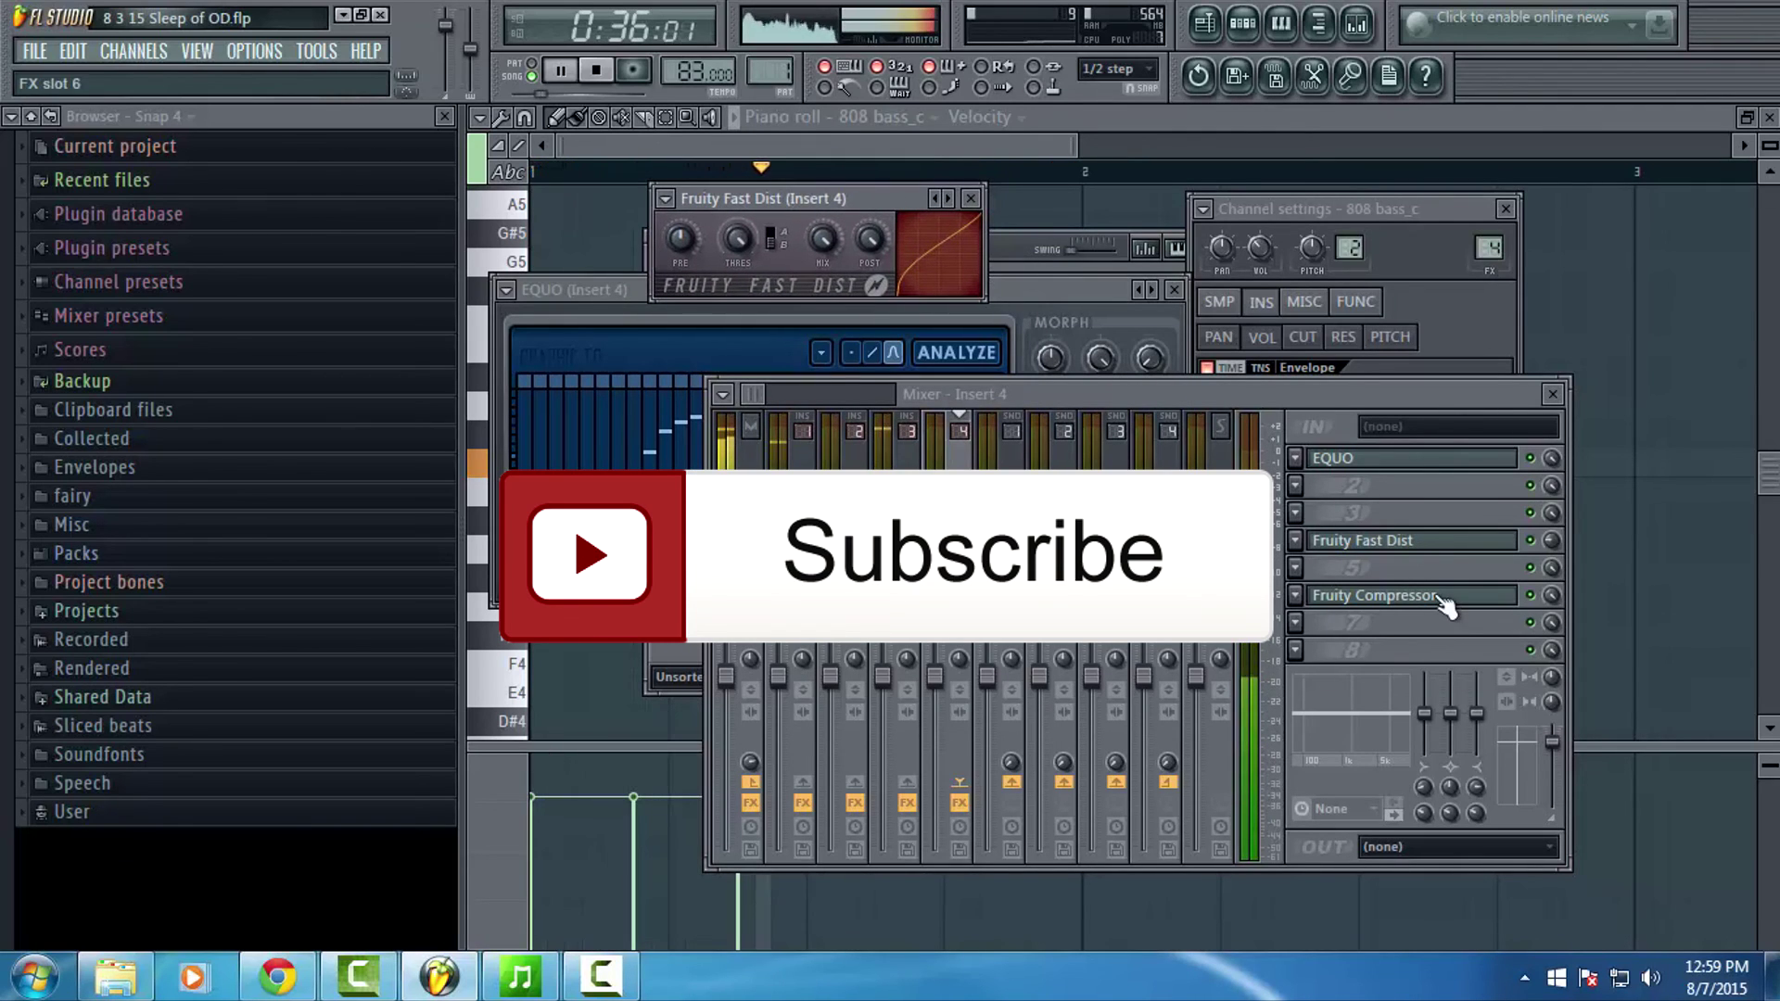
{"action": "left_click", "coordinate": [1442, 598]}
{"action": "left_click_drag", "start_coordinate": [1306, 601], "coordinate": [1476, 387]}
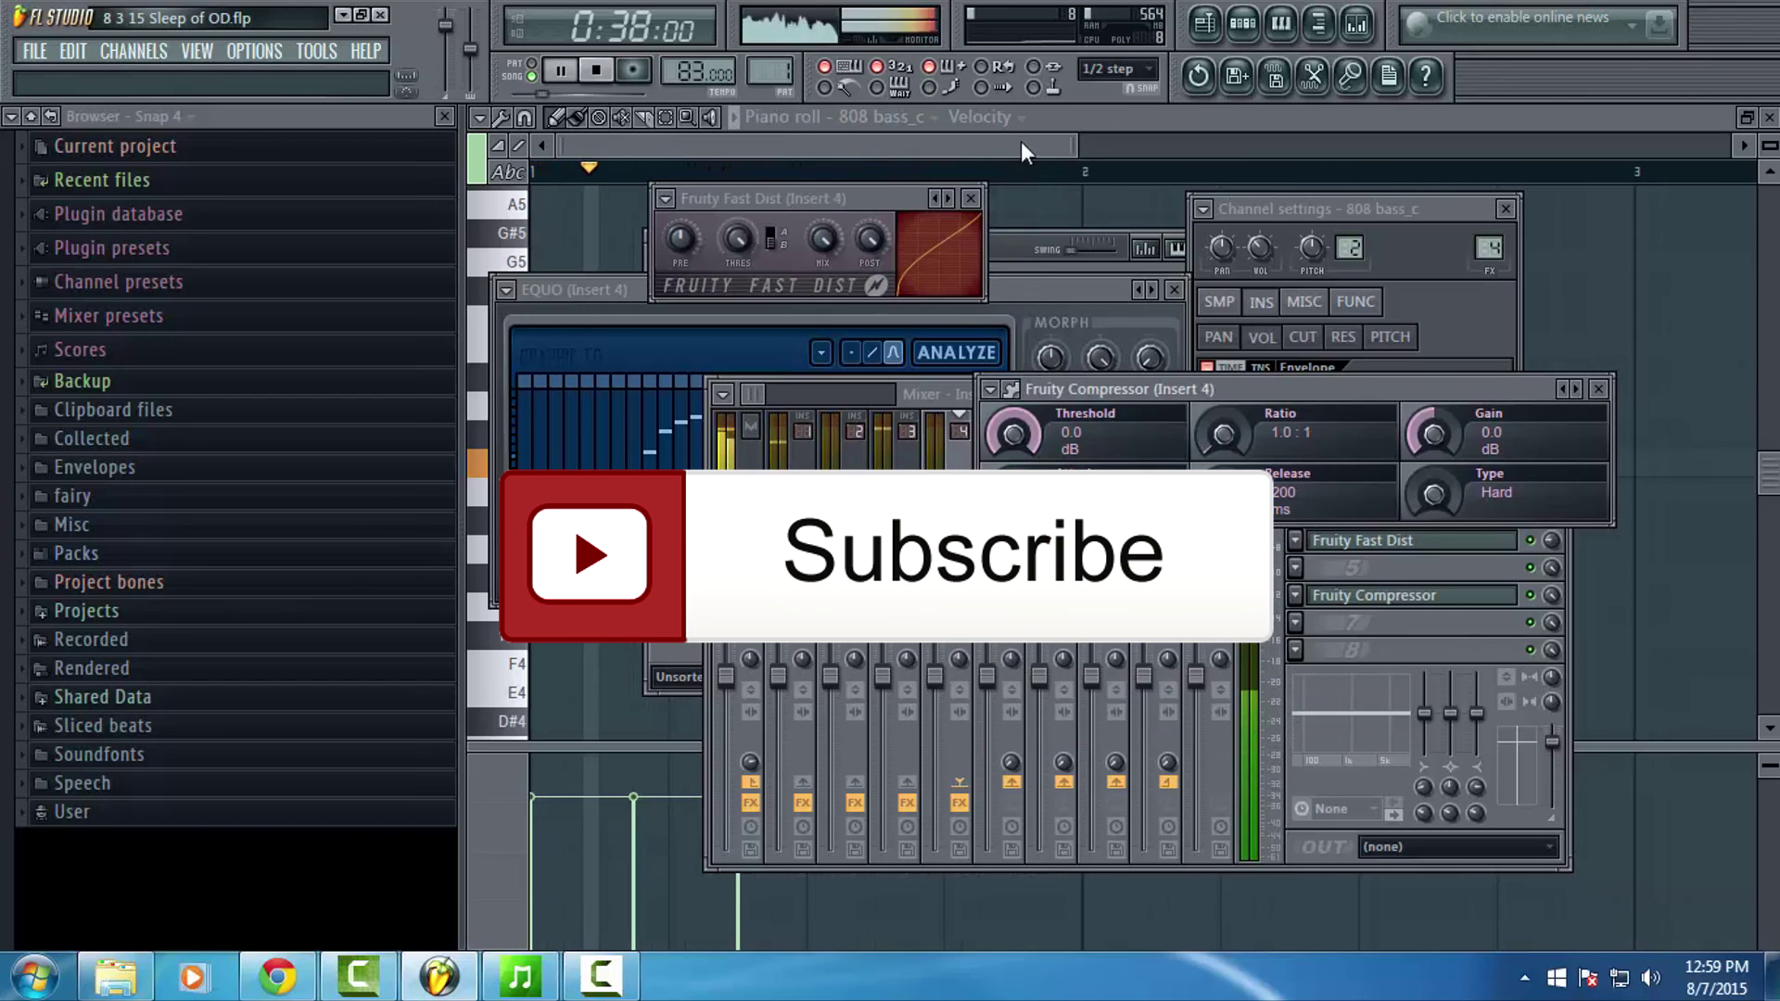
{"action": "left_click", "coordinate": [1254, 23]}
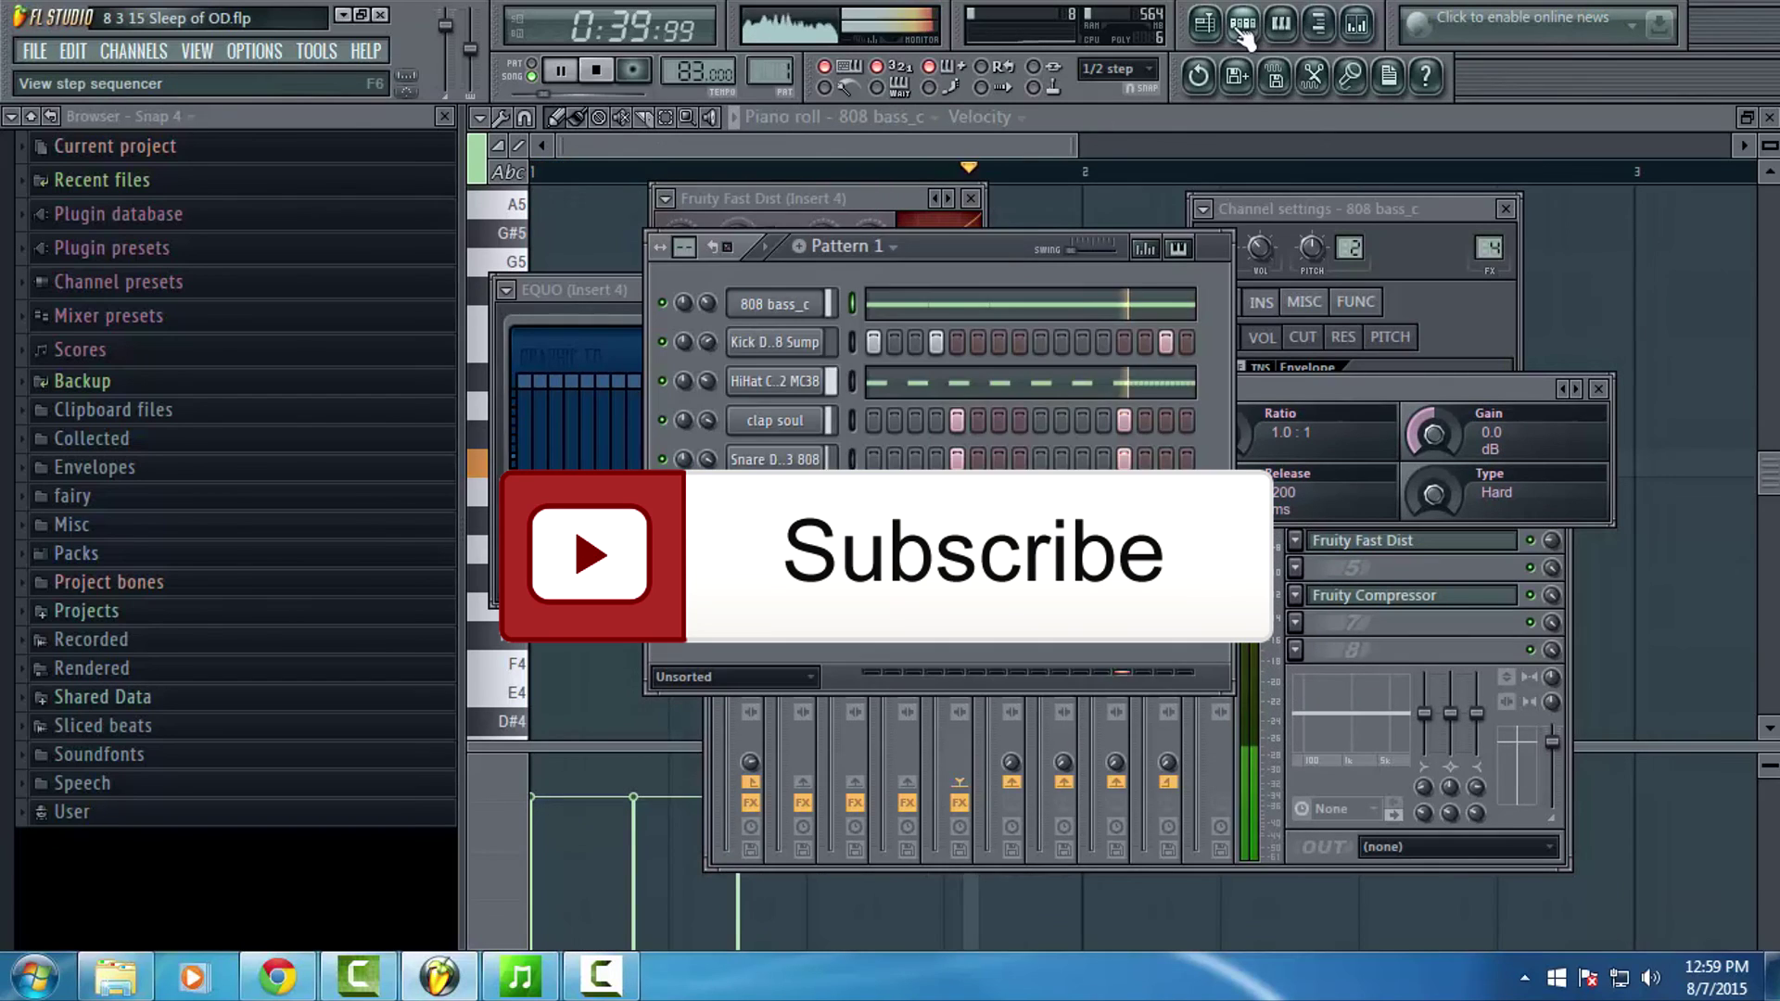